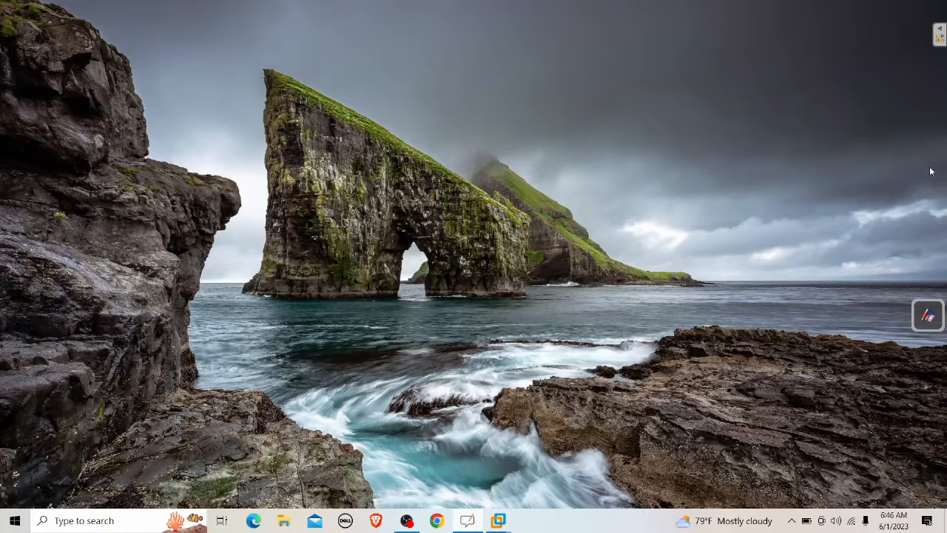
Step: Expand the OpenBoard annotation toolbar from the pen icon on the desktop's right edge
{"action": "left_click", "coordinate": [927, 316]}
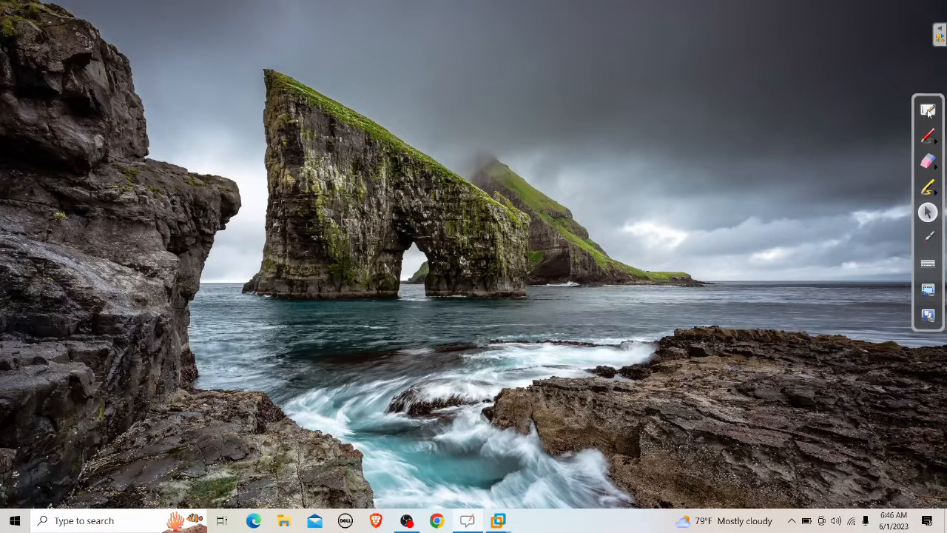
Step: On the full whiteboard, erase the old LocalDB/DC diagram and switch the pen colour to green
{"action": "left_click", "coordinate": [928, 111]}
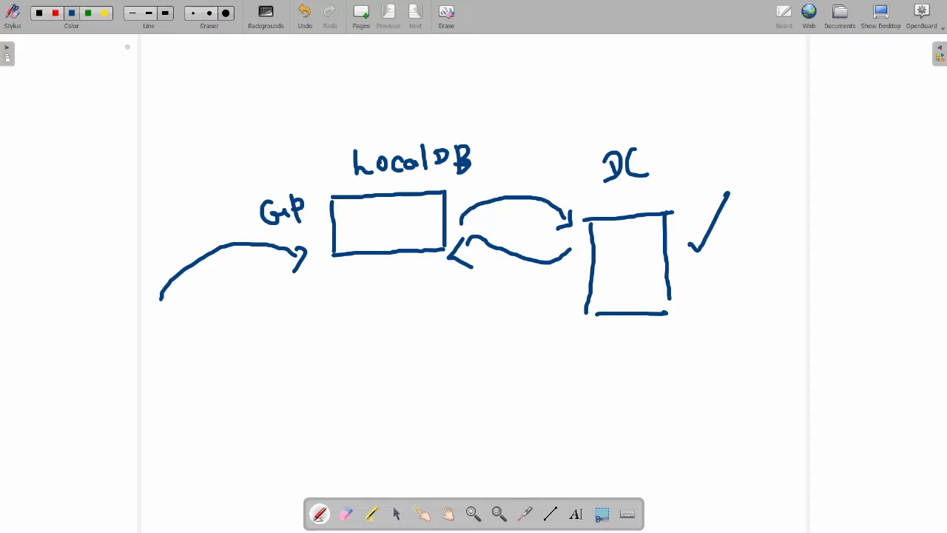
{"action": "left_click", "coordinate": [226, 13]}
{"action": "mouse_move", "coordinate": [326, 141]}
{"action": "left_mouse_down"}
{"action": "mouse_move", "coordinate": [427, 171]}
{"action": "mouse_move", "coordinate": [550, 345]}
{"action": "mouse_move", "coordinate": [691, 195]}
{"action": "mouse_move", "coordinate": [123, 217]}
{"action": "mouse_move", "coordinate": [408, 187]}
{"action": "mouse_move", "coordinate": [261, 289]}
{"action": "mouse_move", "coordinate": [146, 203]}
{"action": "mouse_move", "coordinate": [186, 311]}
{"action": "mouse_move", "coordinate": [323, 69]}
{"action": "left_mouse_up"}
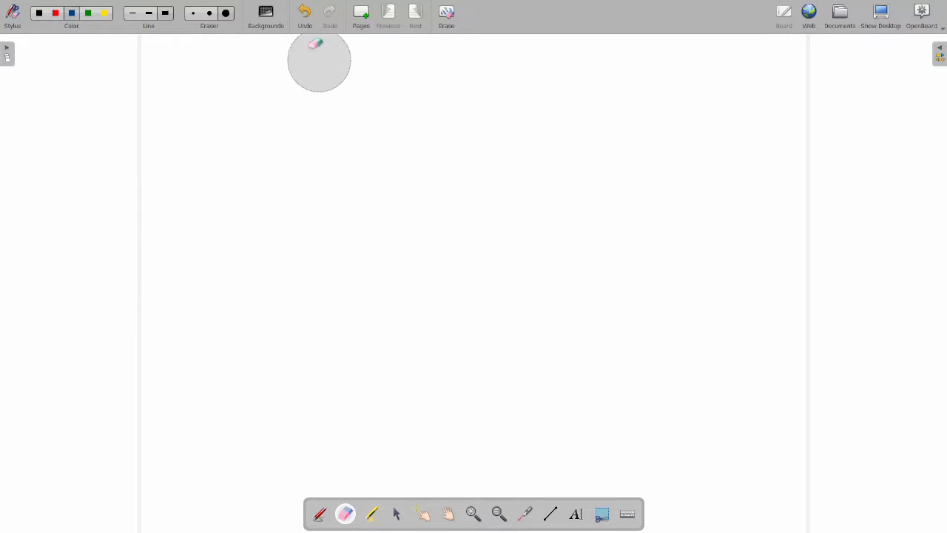
{"action": "left_click", "coordinate": [87, 14]}
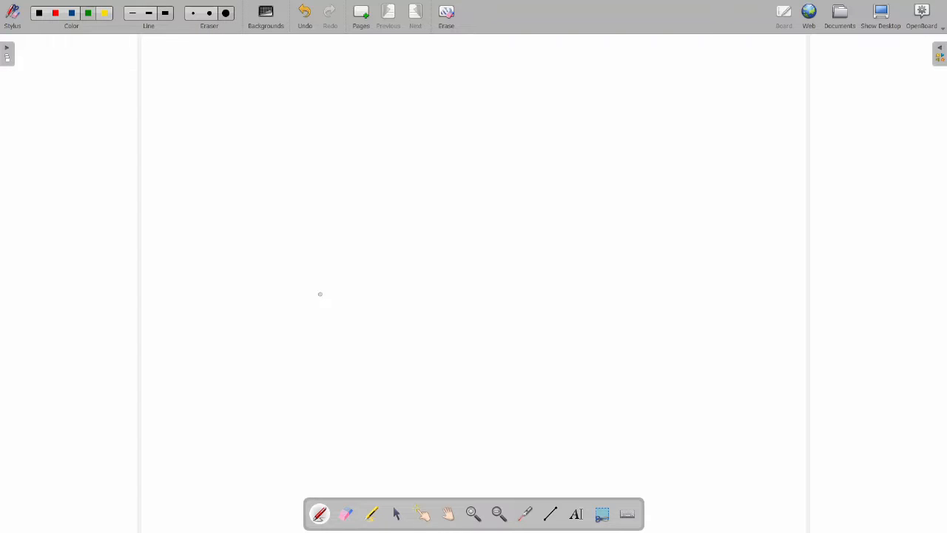
Step: Draw a green rectangle labelled 'Local User' above it and 'DB' at its top right
{"action": "left_click", "coordinate": [342, 216]}
{"action": "mouse_move", "coordinate": [342, 216]}
{"action": "left_mouse_down"}
{"action": "mouse_move", "coordinate": [449, 210]}
{"action": "mouse_move", "coordinate": [341, 228]}
{"action": "mouse_move", "coordinate": [341, 267]}
{"action": "mouse_move", "coordinate": [453, 267]}
{"action": "left_mouse_up"}
{"action": "left_click_drag", "start_coordinate": [449, 211], "coordinate": [451, 266]}
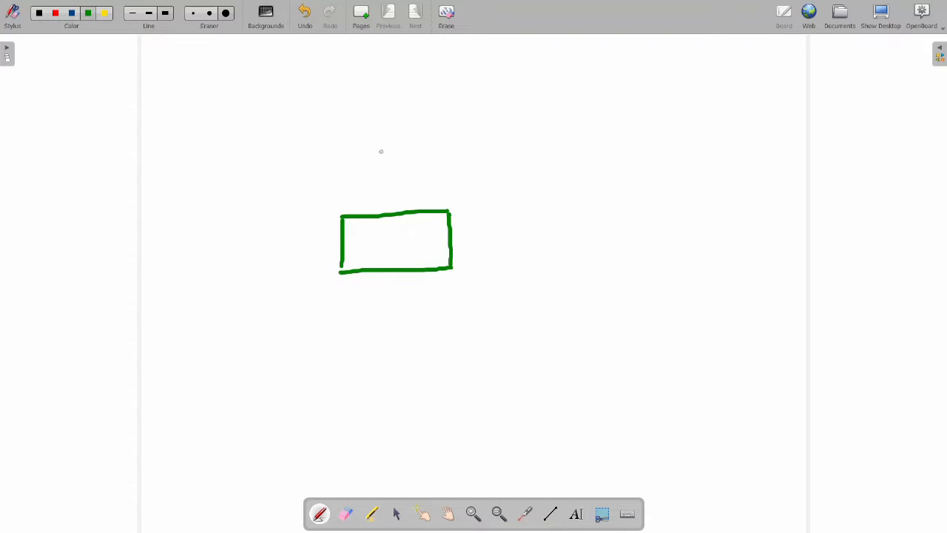
{"action": "mouse_move", "coordinate": [362, 158]}
{"action": "left_mouse_down"}
{"action": "mouse_move", "coordinate": [362, 181]}
{"action": "mouse_move", "coordinate": [406, 166]}
{"action": "mouse_move", "coordinate": [428, 178]}
{"action": "mouse_move", "coordinate": [473, 154]}
{"action": "mouse_move", "coordinate": [489, 166]}
{"action": "mouse_move", "coordinate": [478, 170]}
{"action": "mouse_move", "coordinate": [505, 159]}
{"action": "left_mouse_up"}
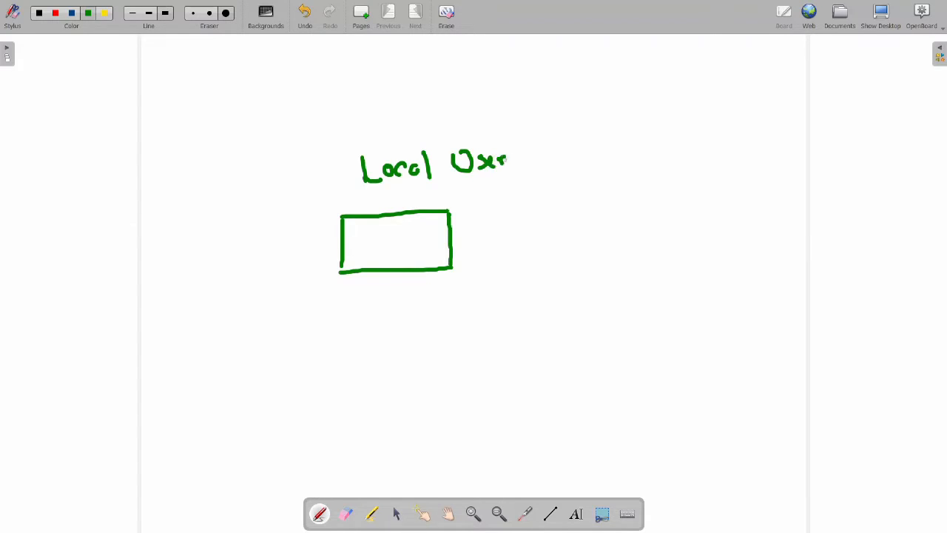
{"action": "mouse_move", "coordinate": [470, 194]}
{"action": "left_mouse_down"}
{"action": "mouse_move", "coordinate": [468, 215]}
{"action": "mouse_move", "coordinate": [486, 191]}
{"action": "mouse_move", "coordinate": [500, 212]}
{"action": "left_mouse_up"}
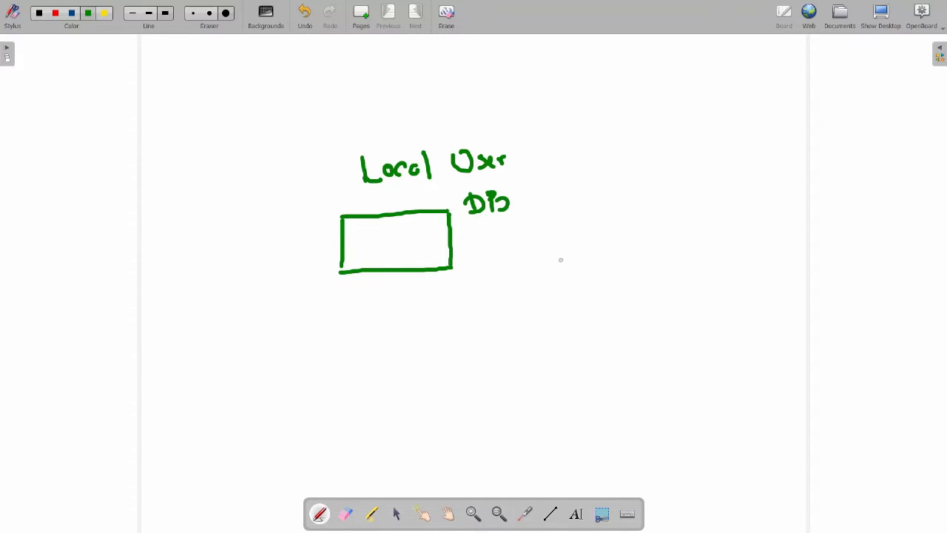
Step: Draw a second box labelled 'DC' on the right and write 'GP' left of the first box
{"action": "mouse_move", "coordinate": [543, 252]}
{"action": "left_mouse_down"}
{"action": "mouse_move", "coordinate": [591, 244]}
{"action": "mouse_move", "coordinate": [542, 259]}
{"action": "mouse_move", "coordinate": [540, 339]}
{"action": "mouse_move", "coordinate": [603, 330]}
{"action": "left_mouse_up"}
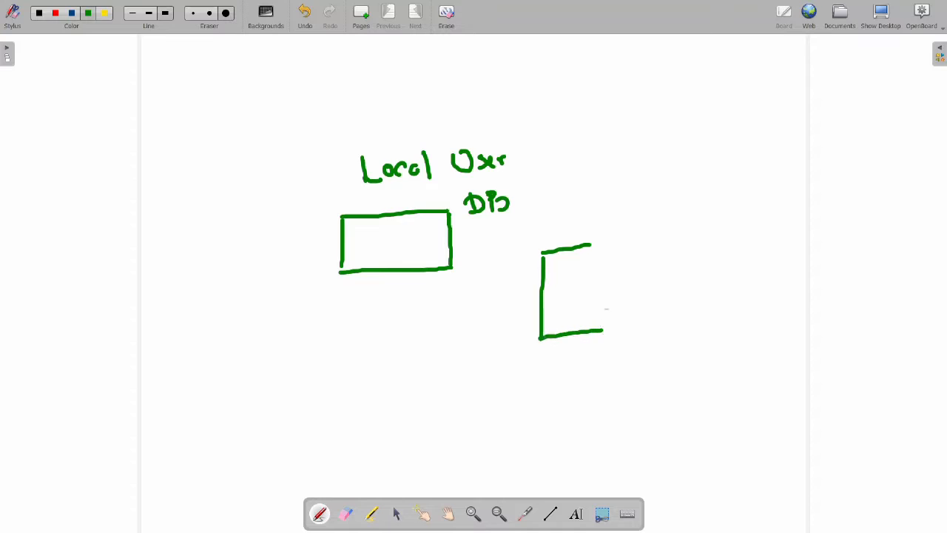
{"action": "left_click_drag", "start_coordinate": [596, 245], "coordinate": [603, 330]}
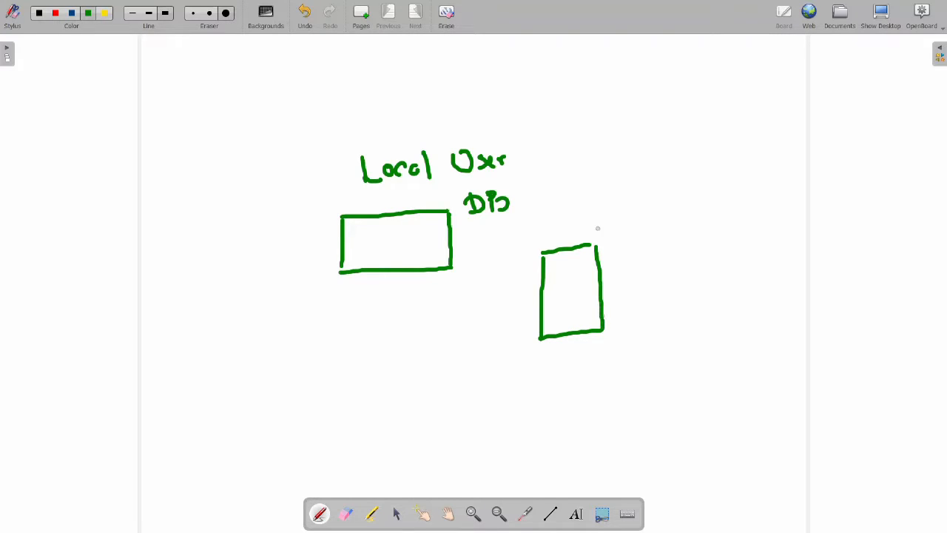
{"action": "mouse_move", "coordinate": [589, 212]}
{"action": "left_mouse_down"}
{"action": "mouse_move", "coordinate": [585, 230]}
{"action": "mouse_move", "coordinate": [624, 221]}
{"action": "left_mouse_up"}
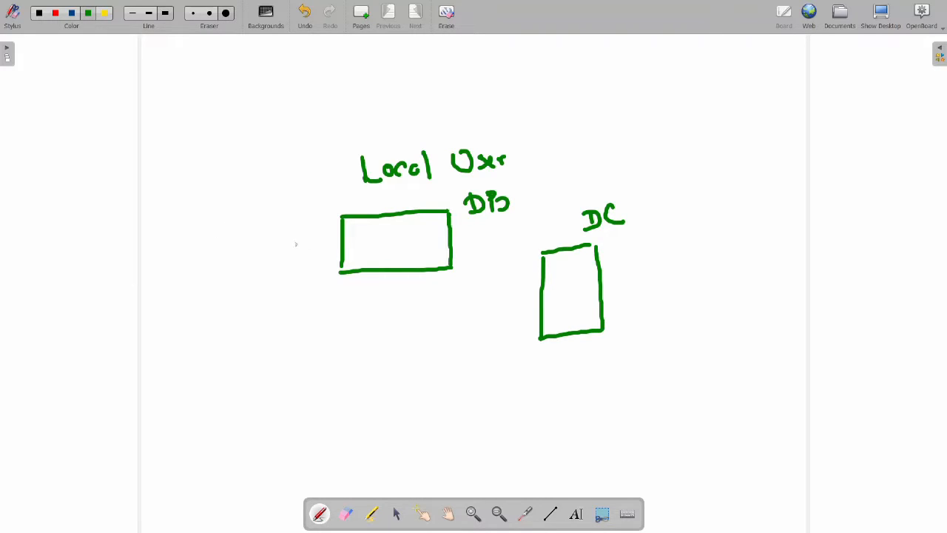
{"action": "mouse_move", "coordinate": [296, 237]}
{"action": "left_mouse_down"}
{"action": "mouse_move", "coordinate": [285, 234]}
{"action": "mouse_move", "coordinate": [298, 252]}
{"action": "mouse_move", "coordinate": [316, 238]}
{"action": "mouse_move", "coordinate": [319, 251]}
{"action": "mouse_move", "coordinate": [323, 231]}
{"action": "mouse_move", "coordinate": [318, 245]}
{"action": "left_mouse_up"}
Step: Draw an arrow into GP and DB↔DC arrows, then a check above GP, an X below it, and a tick in DC
{"action": "mouse_move", "coordinate": [154, 329]}
{"action": "left_mouse_down"}
{"action": "mouse_move", "coordinate": [151, 309]}
{"action": "mouse_move", "coordinate": [201, 256]}
{"action": "mouse_move", "coordinate": [249, 252]}
{"action": "mouse_move", "coordinate": [266, 259]}
{"action": "mouse_move", "coordinate": [256, 277]}
{"action": "left_mouse_up"}
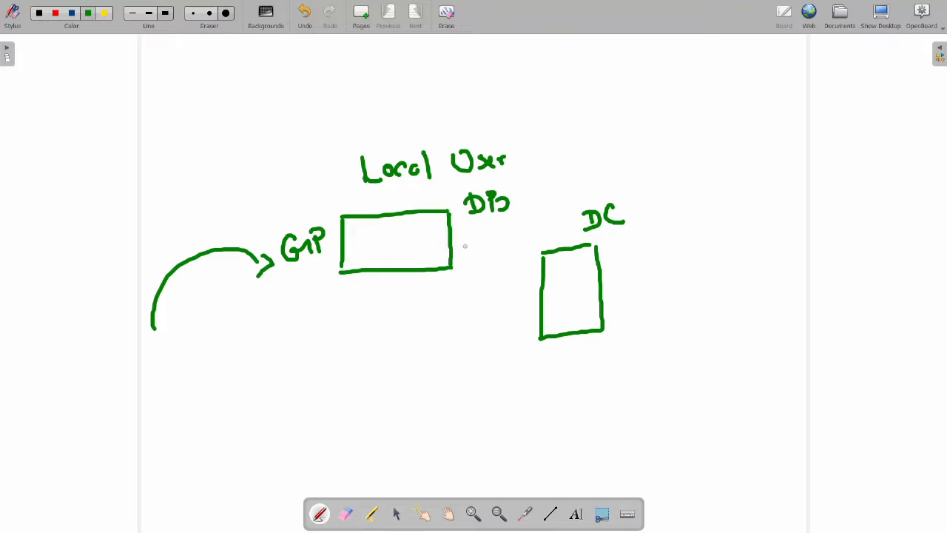
{"action": "mouse_move", "coordinate": [459, 259]}
{"action": "left_mouse_down"}
{"action": "mouse_move", "coordinate": [494, 234]}
{"action": "mouse_move", "coordinate": [524, 272]}
{"action": "mouse_move", "coordinate": [533, 252]}
{"action": "left_mouse_up"}
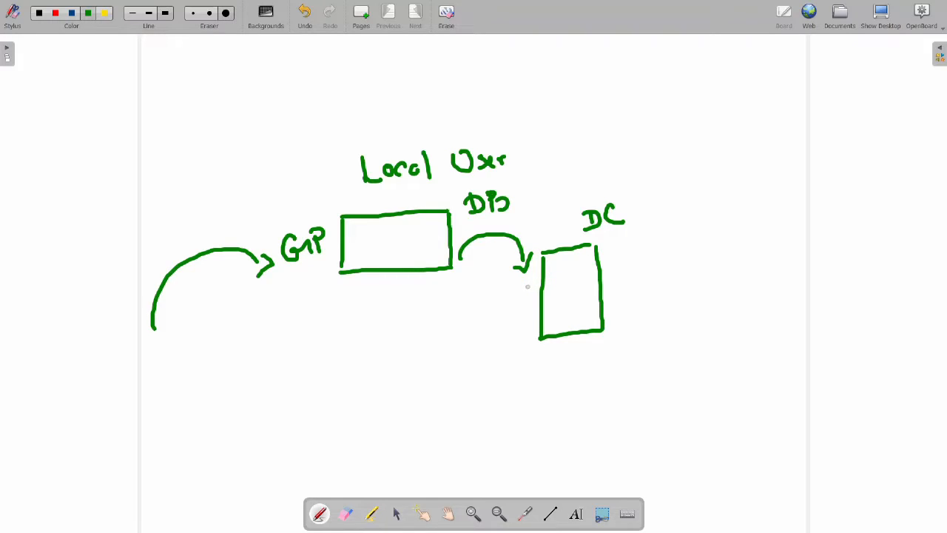
{"action": "mouse_move", "coordinate": [529, 286]}
{"action": "left_mouse_down"}
{"action": "mouse_move", "coordinate": [523, 300]}
{"action": "mouse_move", "coordinate": [477, 301]}
{"action": "mouse_move", "coordinate": [451, 277]}
{"action": "mouse_move", "coordinate": [458, 264]}
{"action": "mouse_move", "coordinate": [446, 275]}
{"action": "mouse_move", "coordinate": [456, 297]}
{"action": "left_mouse_up"}
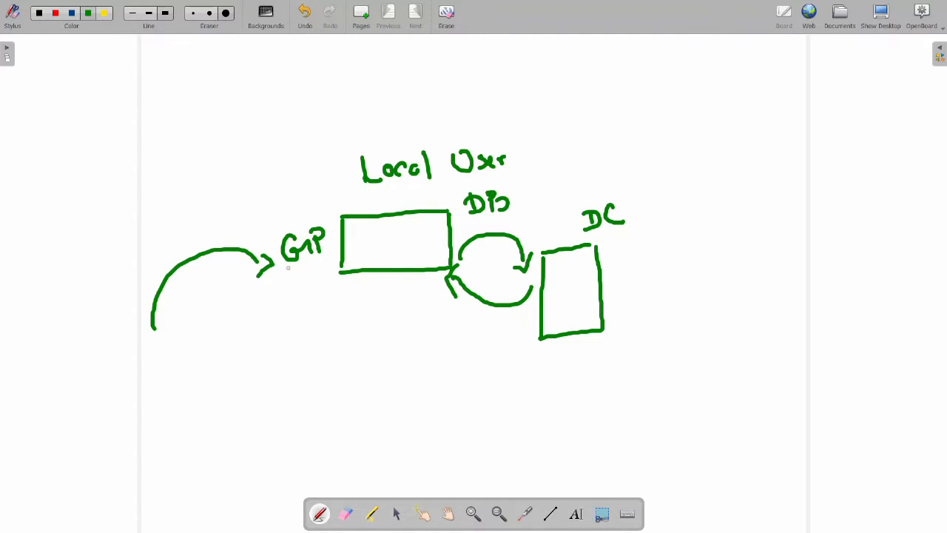
{"action": "mouse_move", "coordinate": [239, 221]}
{"action": "left_mouse_down"}
{"action": "mouse_move", "coordinate": [248, 227]}
{"action": "mouse_move", "coordinate": [276, 199]}
{"action": "left_mouse_up"}
{"action": "mouse_move", "coordinate": [277, 295]}
{"action": "left_mouse_down"}
{"action": "mouse_move", "coordinate": [264, 314]}
{"action": "mouse_move", "coordinate": [270, 302]}
{"action": "mouse_move", "coordinate": [290, 315]}
{"action": "left_mouse_up"}
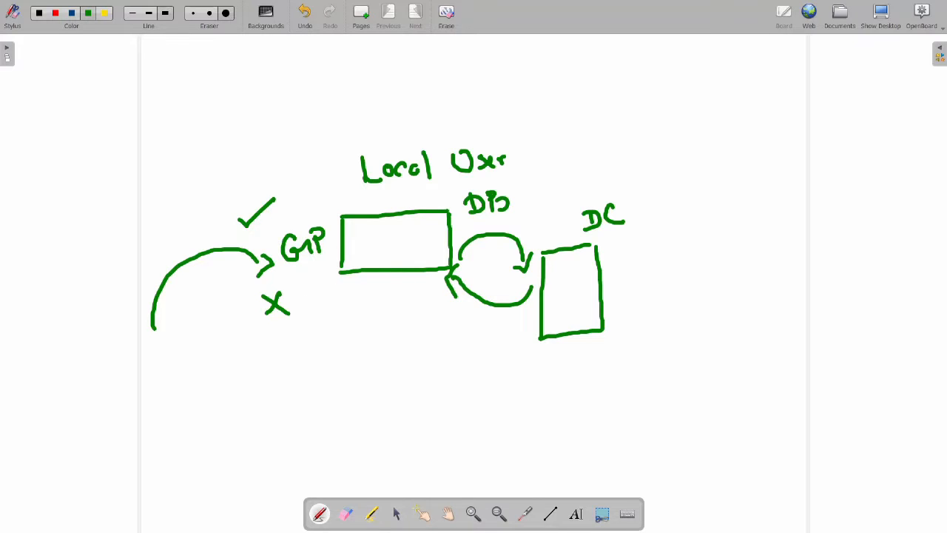
{"action": "mouse_move", "coordinate": [565, 289]}
{"action": "left_mouse_down"}
{"action": "mouse_move", "coordinate": [569, 295]}
{"action": "mouse_move", "coordinate": [596, 256]}
{"action": "left_mouse_up"}
Step: Bring the firewall console forward and go to Device > Server Profiles > LDAP, which is empty
{"action": "left_click", "coordinate": [880, 14]}
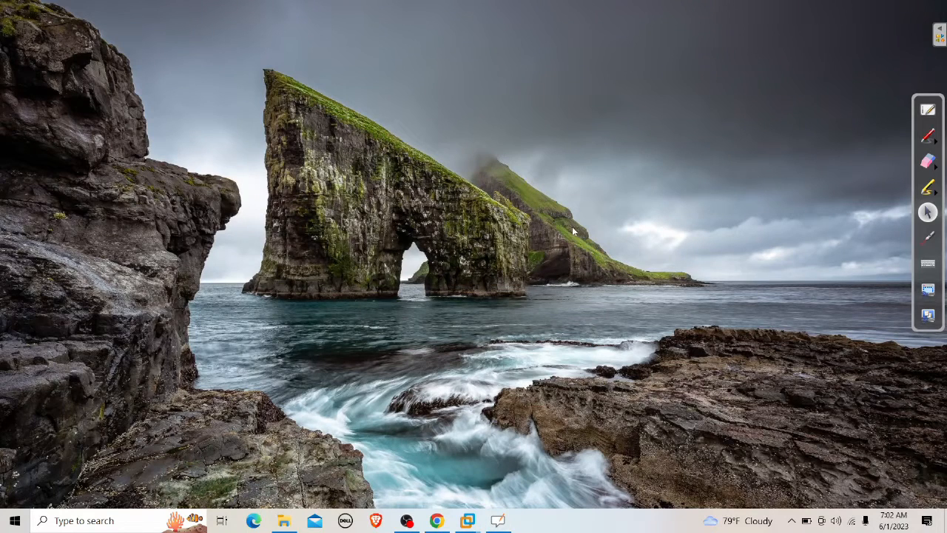
{"action": "left_click", "coordinate": [438, 521]}
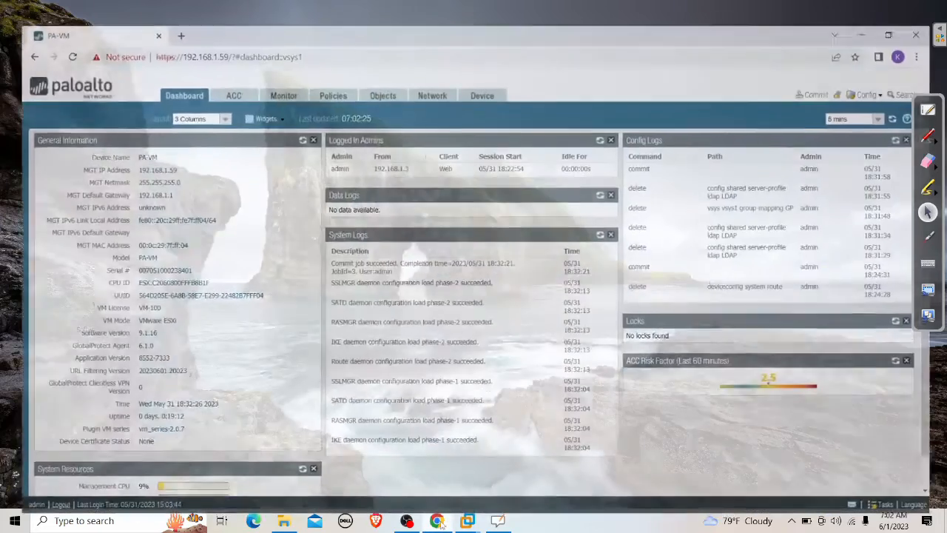
{"action": "left_click", "coordinate": [480, 74]}
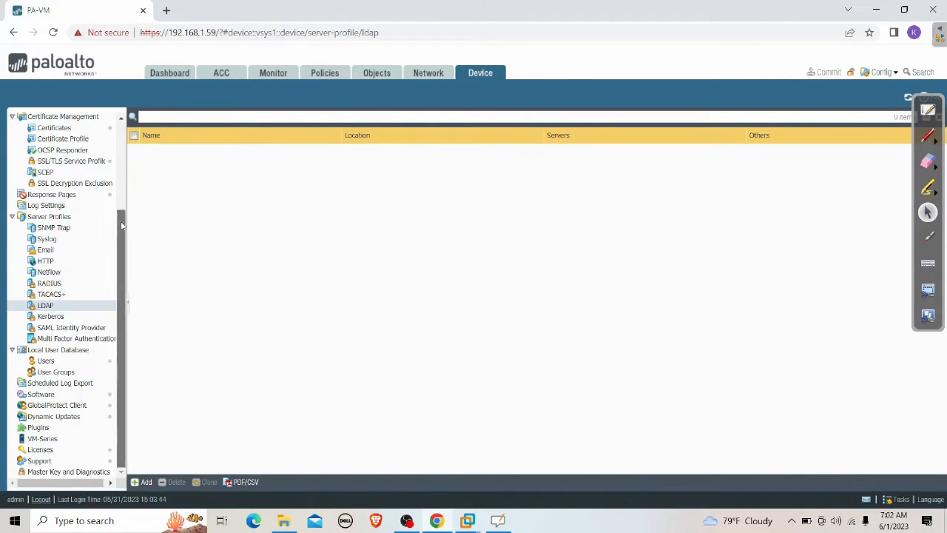
{"action": "left_click_drag", "start_coordinate": [121, 222], "coordinate": [121, 140]}
{"action": "scroll", "coordinate": [57, 223], "scroll_direction": "down", "scroll_amount": 3}
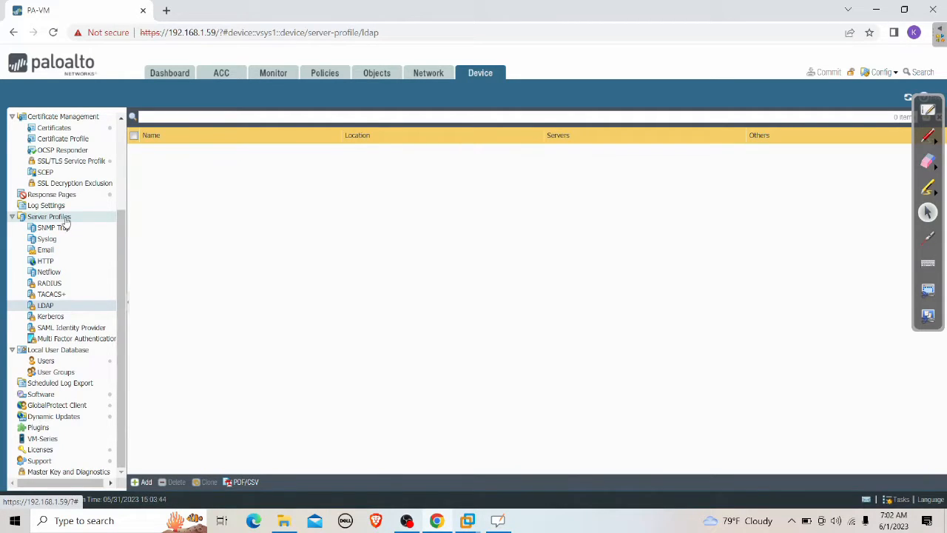
{"action": "left_click", "coordinate": [46, 308]}
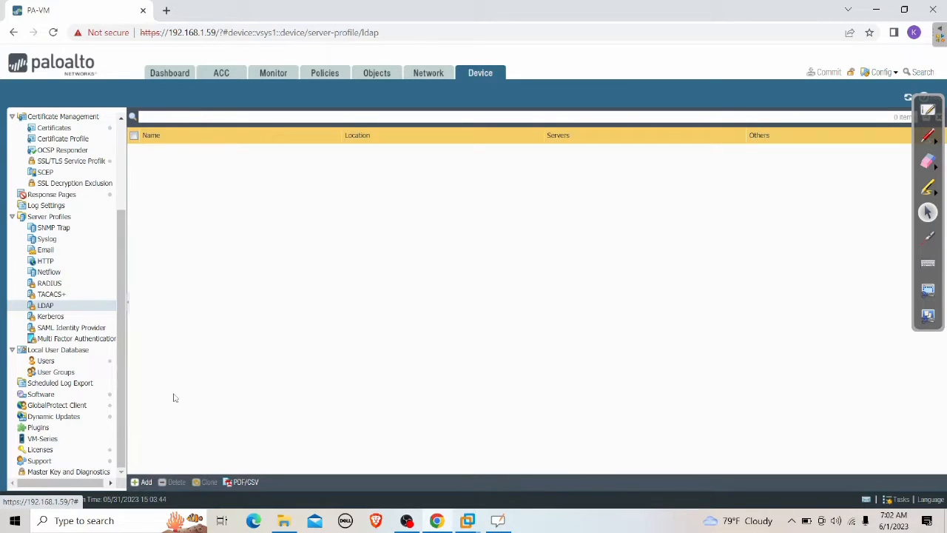
Step: Add a new LDAP server profile and set its Type to active-directory
{"action": "left_click", "coordinate": [144, 482]}
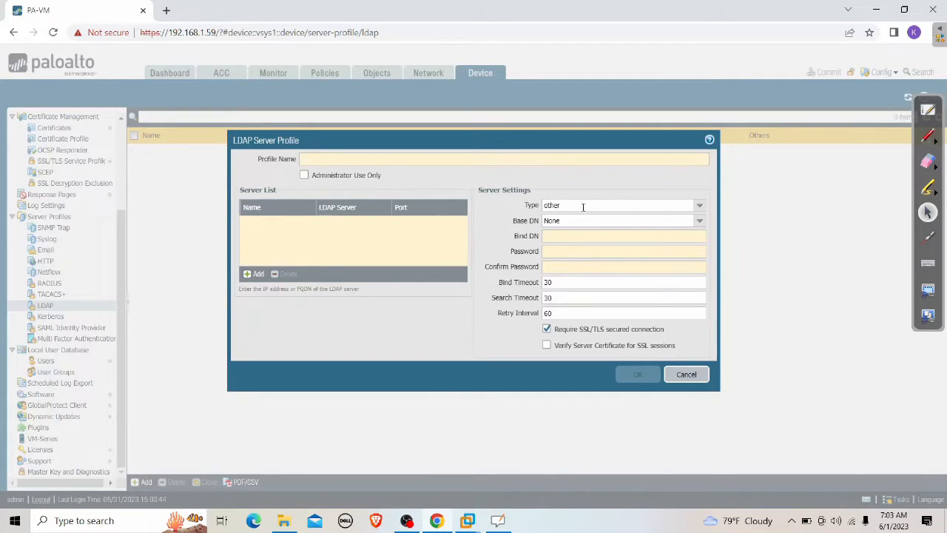
{"action": "left_click", "coordinate": [699, 205]}
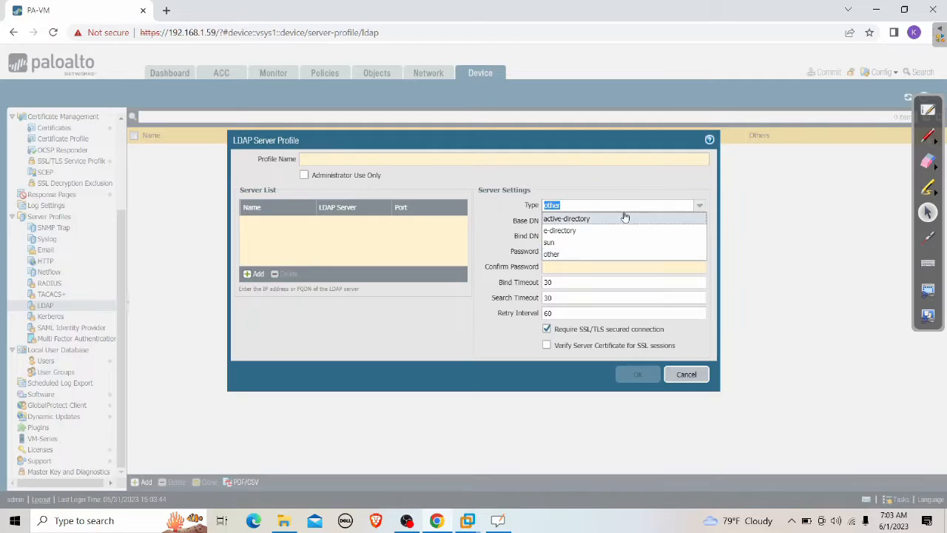
{"action": "left_click", "coordinate": [584, 219]}
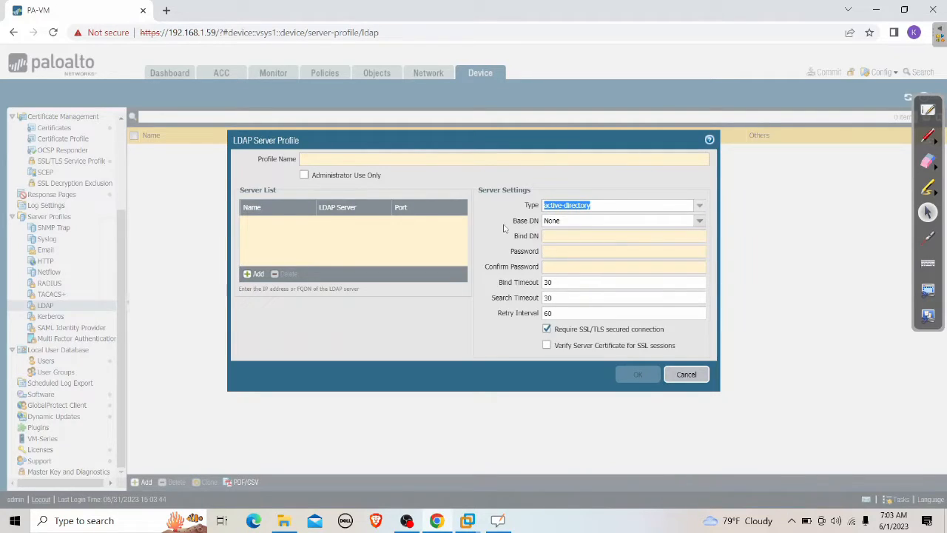
{"action": "left_click_drag", "start_coordinate": [552, 221], "coordinate": [512, 221]}
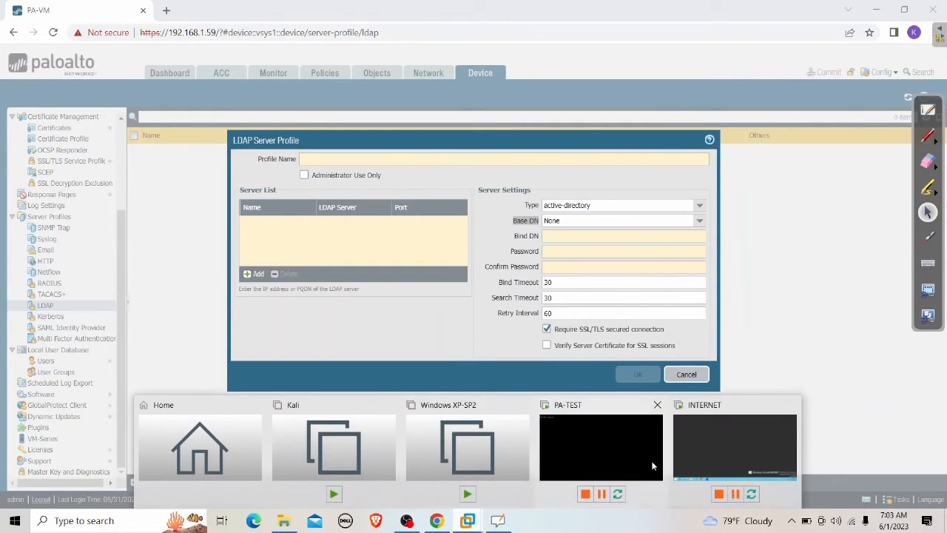
Step: On the INTERNET VM, launch Active Directory Users and Computers via 'act' and select firewalllife.local
{"action": "left_click", "coordinate": [699, 452]}
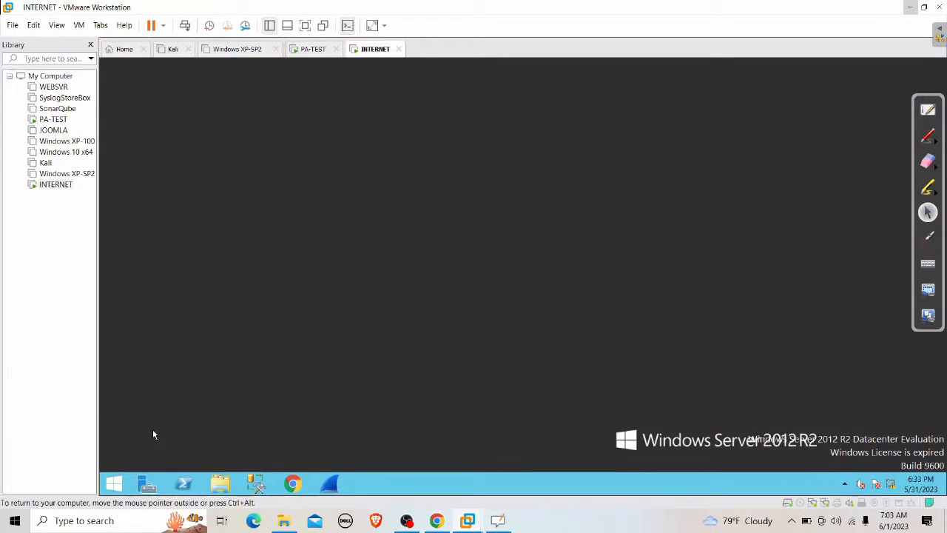
{"action": "left_click", "coordinate": [112, 488]}
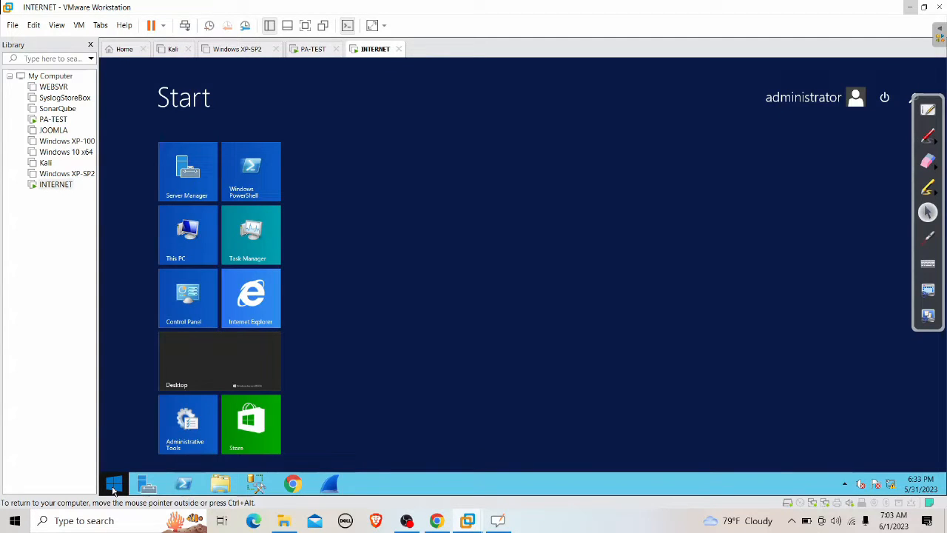
{"action": "type", "text": "act"}
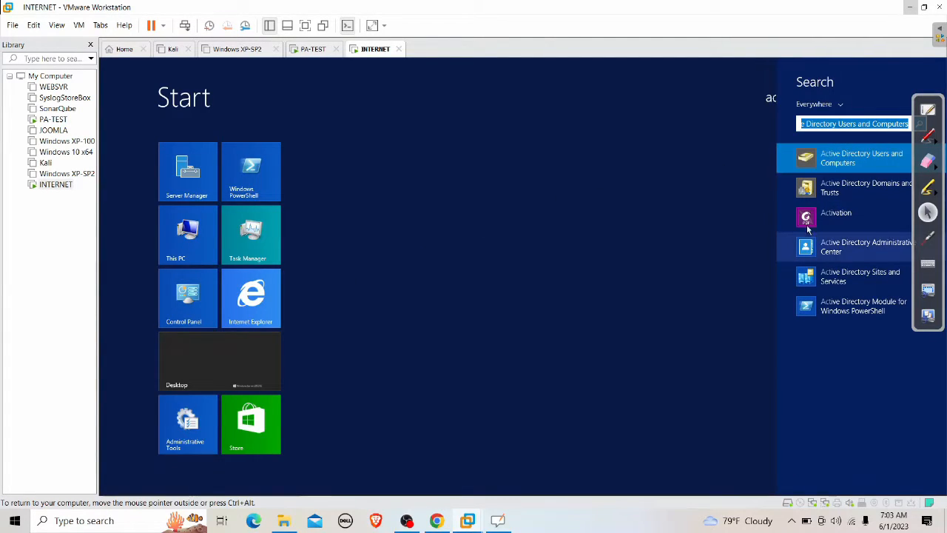
{"action": "left_click", "coordinate": [882, 162]}
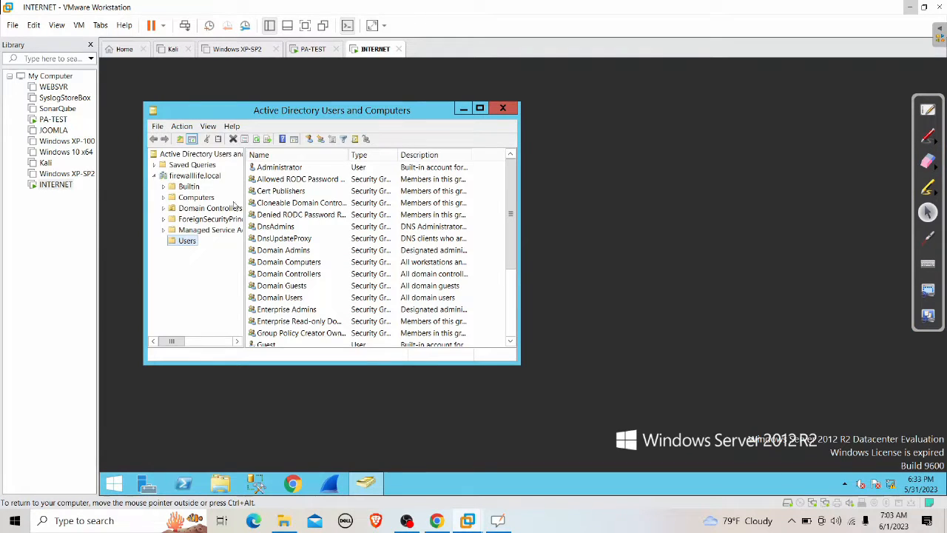
{"action": "left_click", "coordinate": [191, 177]}
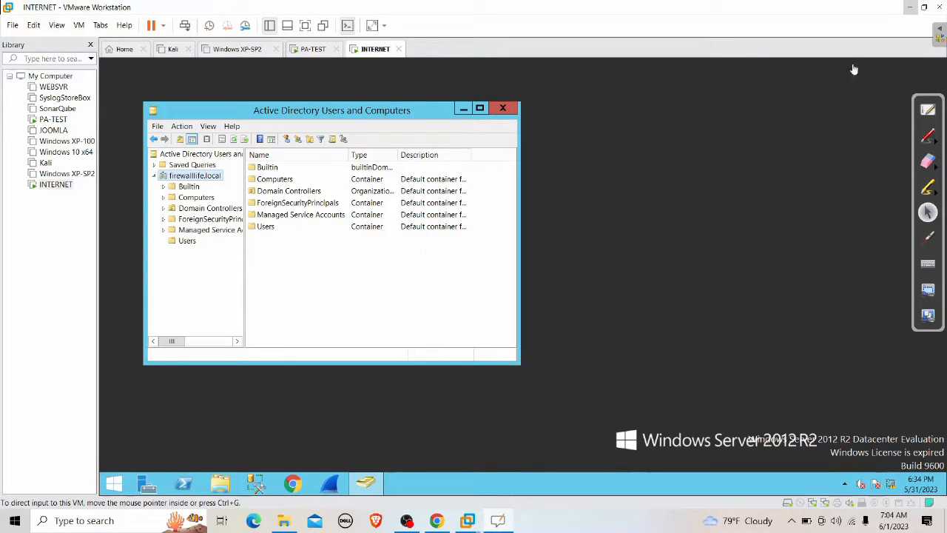
Step: Back on the whiteboard, handwrite 'dc = firewalllife,' in blue below the diagram
{"action": "left_click", "coordinate": [929, 109]}
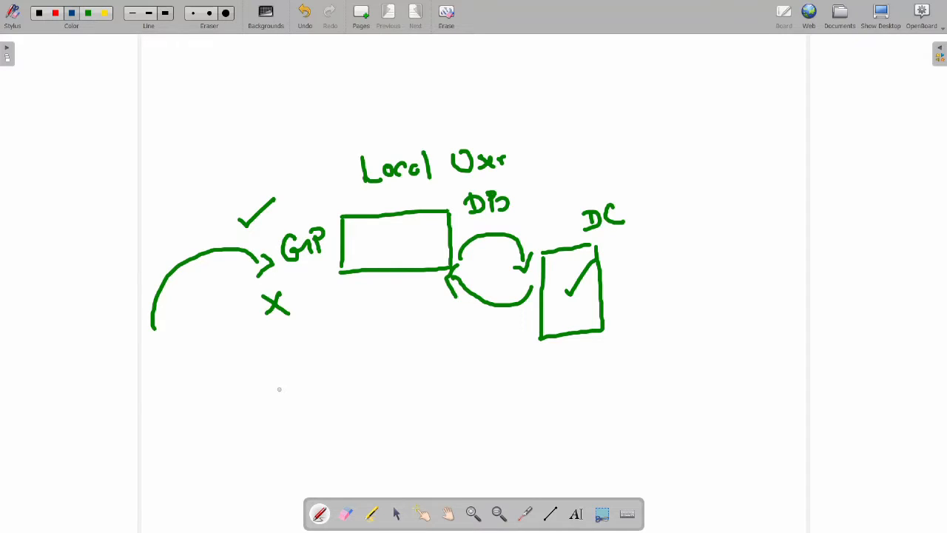
{"action": "mouse_move", "coordinate": [258, 373]}
{"action": "left_mouse_down"}
{"action": "mouse_move", "coordinate": [260, 401]}
{"action": "mouse_move", "coordinate": [267, 391]}
{"action": "mouse_move", "coordinate": [280, 400]}
{"action": "mouse_move", "coordinate": [296, 390]}
{"action": "mouse_move", "coordinate": [310, 396]}
{"action": "mouse_move", "coordinate": [320, 372]}
{"action": "left_mouse_up"}
{"action": "left_click_drag", "start_coordinate": [305, 387], "coordinate": [337, 381]}
{"action": "mouse_move", "coordinate": [340, 383]}
{"action": "left_mouse_down"}
{"action": "mouse_move", "coordinate": [416, 385]}
{"action": "mouse_move", "coordinate": [436, 381]}
{"action": "mouse_move", "coordinate": [444, 364]}
{"action": "left_mouse_up"}
{"action": "mouse_move", "coordinate": [448, 360]}
{"action": "left_mouse_down"}
{"action": "mouse_move", "coordinate": [448, 379]}
{"action": "mouse_move", "coordinate": [450, 359]}
{"action": "left_mouse_up"}
{"action": "mouse_move", "coordinate": [444, 379]}
{"action": "left_mouse_down"}
{"action": "mouse_move", "coordinate": [459, 370]}
{"action": "mouse_move", "coordinate": [465, 379]}
{"action": "left_mouse_up"}
{"action": "left_click_drag", "start_coordinate": [419, 356], "coordinate": [433, 347]}
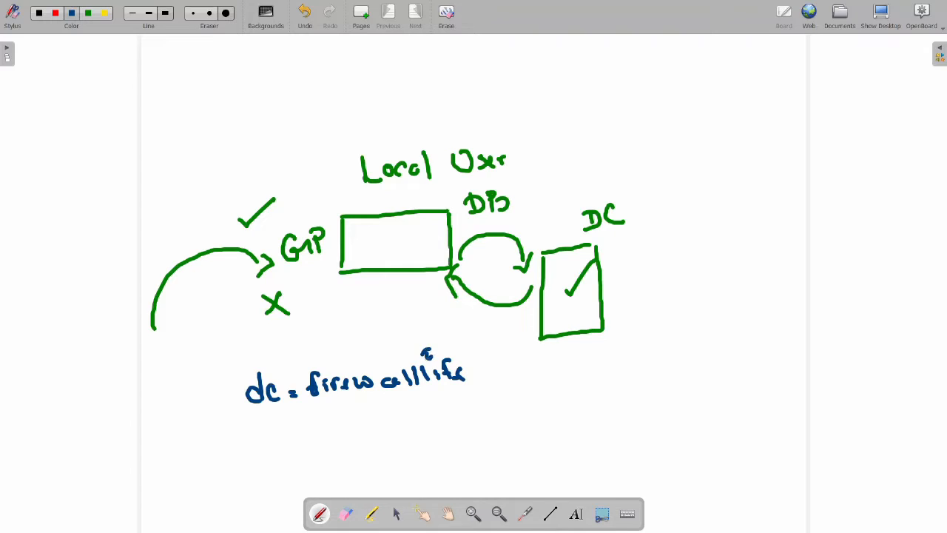
{"action": "left_click", "coordinate": [428, 354]}
{"action": "left_click", "coordinate": [480, 381]}
{"action": "left_click_drag", "start_coordinate": [480, 380], "coordinate": [477, 388]}
Step: Finish the note with 'dc = local' and underline the whole line
{"action": "mouse_move", "coordinate": [505, 352]}
{"action": "left_mouse_down"}
{"action": "mouse_move", "coordinate": [506, 380]}
{"action": "mouse_move", "coordinate": [541, 370]}
{"action": "left_mouse_up"}
{"action": "left_click_drag", "start_coordinate": [535, 376], "coordinate": [608, 368]}
{"action": "left_click_drag", "start_coordinate": [622, 340], "coordinate": [626, 375]}
{"action": "left_click_drag", "start_coordinate": [280, 443], "coordinate": [653, 438]}
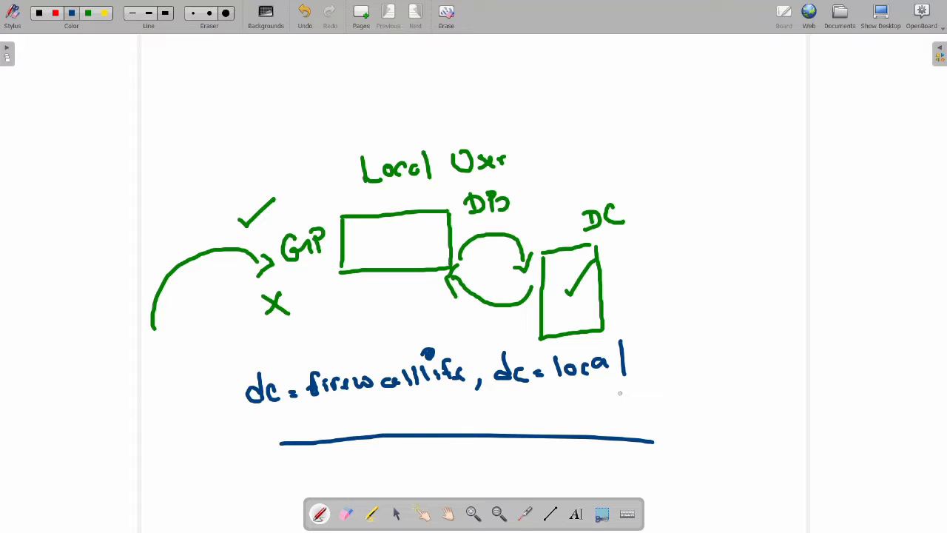
Step: Set the whiteboard aside, minimize VMware, and click into the LDAP profile's Bind DN field
{"action": "left_click", "coordinate": [880, 16]}
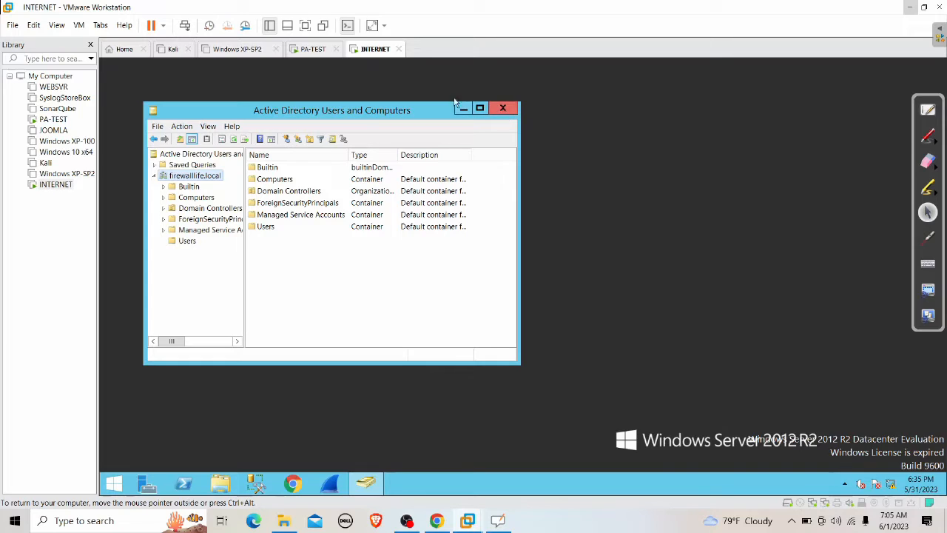
{"action": "left_click", "coordinate": [315, 52]}
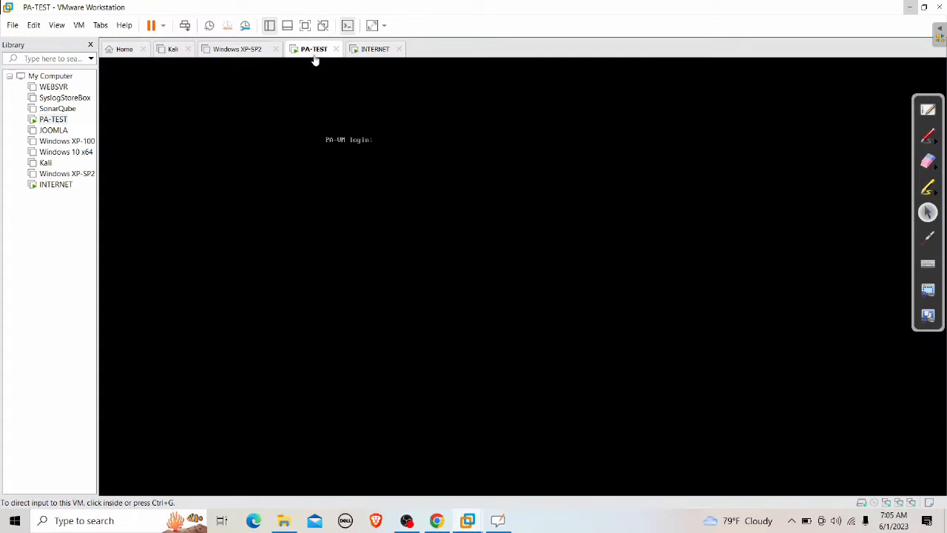
{"action": "left_click", "coordinate": [910, 7]}
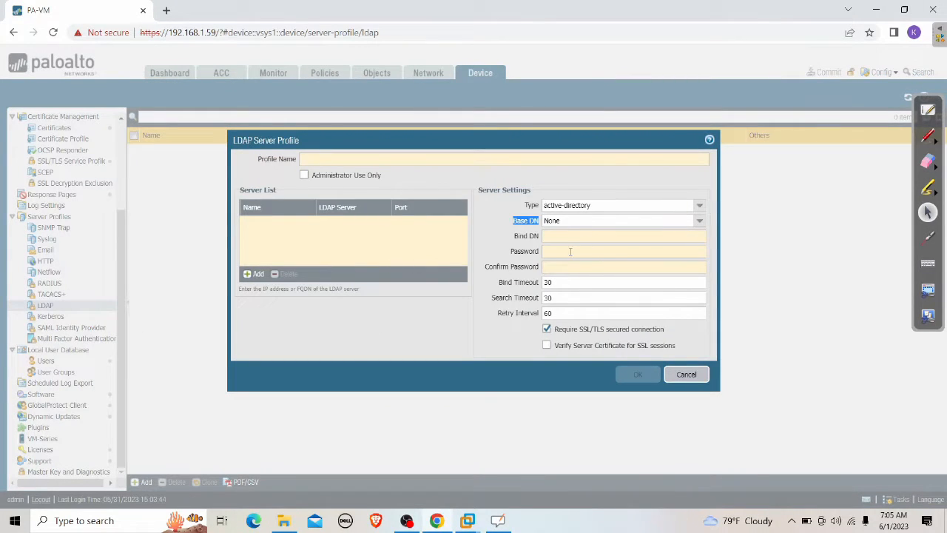
{"action": "left_click", "coordinate": [550, 236]}
Step: Return to the INTERNET domain controller and choose New > User on the Users container
{"action": "left_click", "coordinate": [566, 235]}
{"action": "left_click", "coordinate": [467, 520]}
{"action": "left_click", "coordinate": [735, 444]}
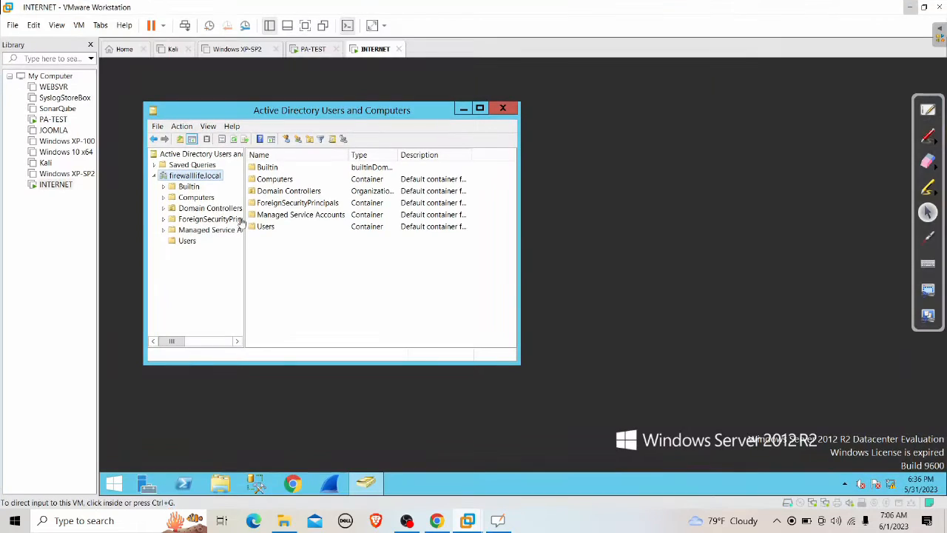
{"action": "left_click", "coordinate": [187, 245]}
{"action": "right_click", "coordinate": [185, 243]}
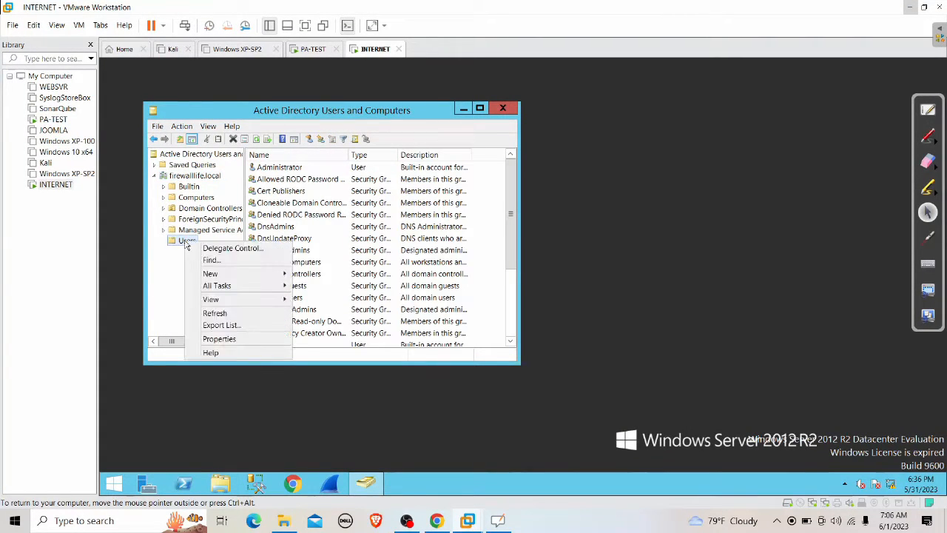
{"action": "mouse_move", "coordinate": [241, 275]}
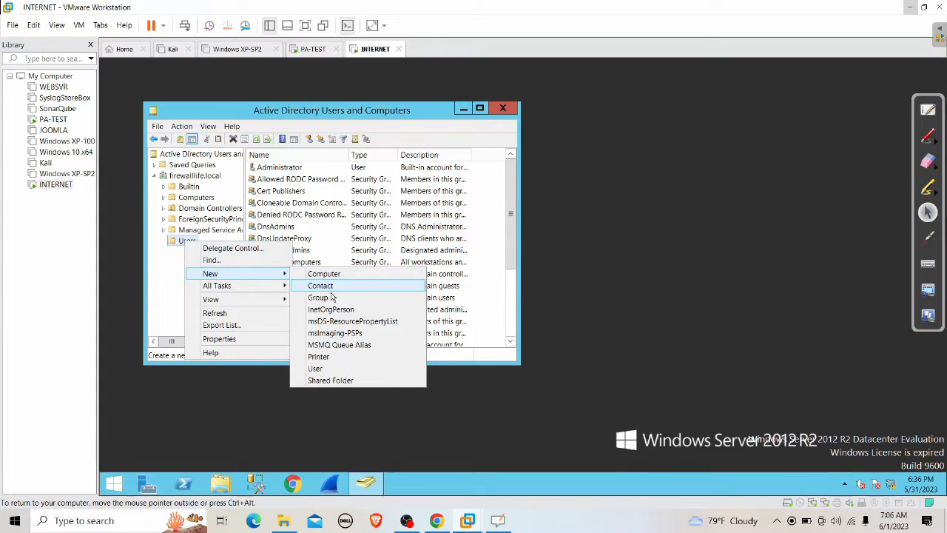
{"action": "left_click", "coordinate": [330, 368]}
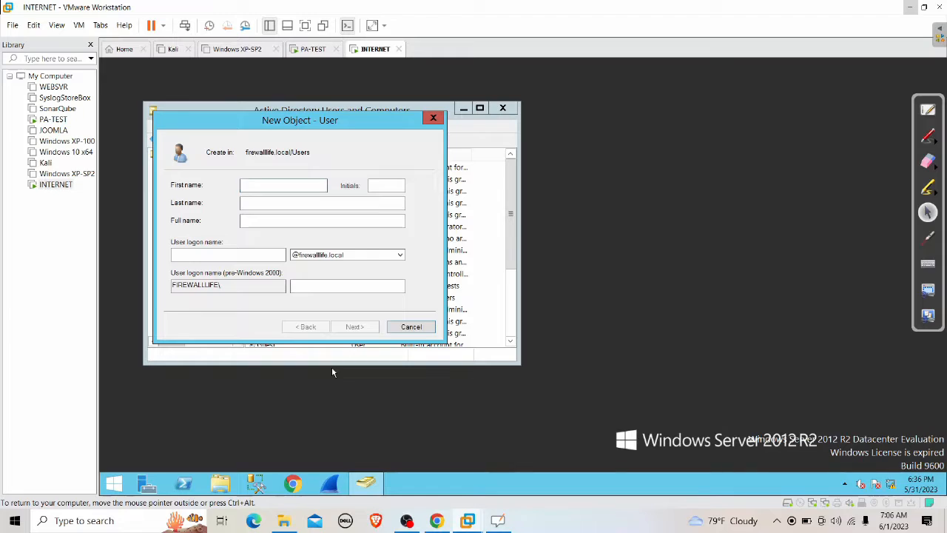
Step: Enter the new user's first name, last name and a lowercase user logon name
{"action": "key", "text": "Tab"}
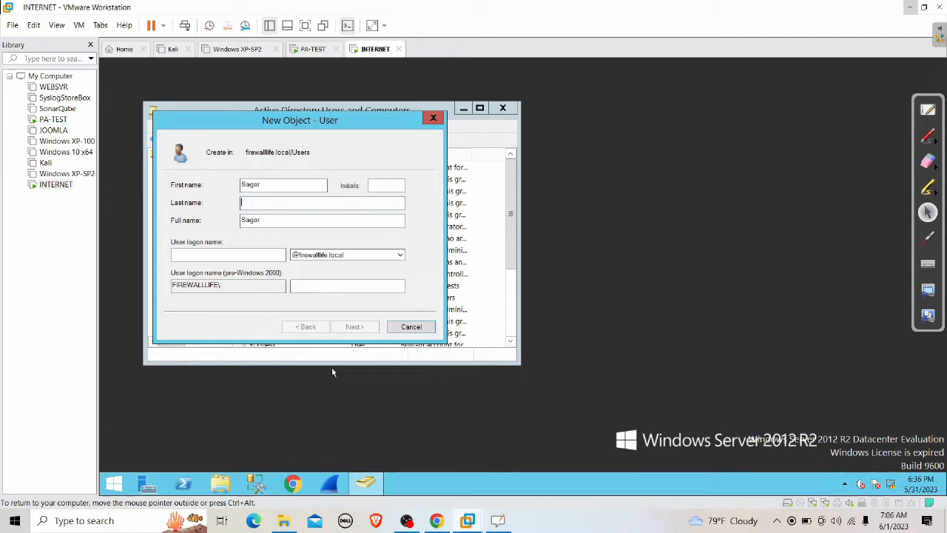
{"action": "key", "text": "Tab"}
{"action": "key", "text": "Tab"}
{"action": "type", "text": "sagar"}
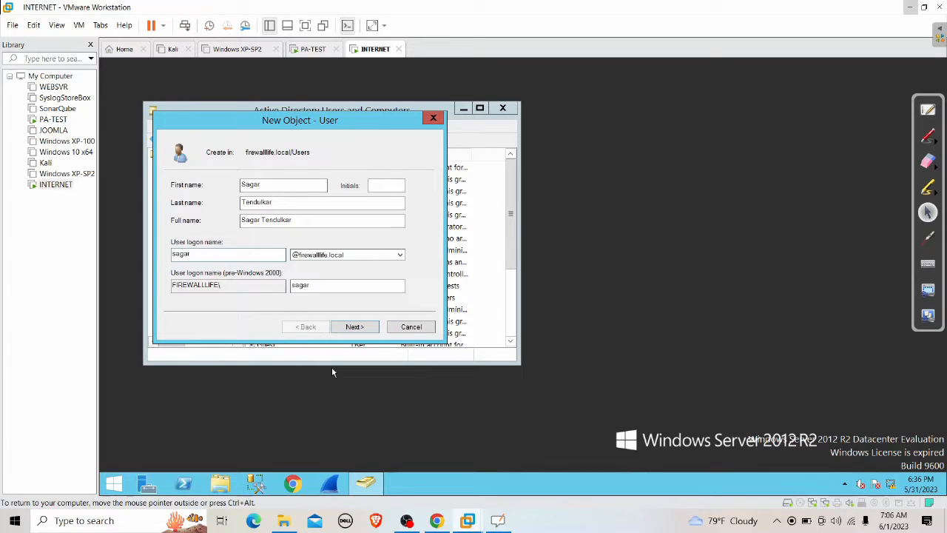
Step: Set and confirm the user's password without forcing a change at next logon, then finish the wizard
{"action": "left_click", "coordinate": [357, 331]}
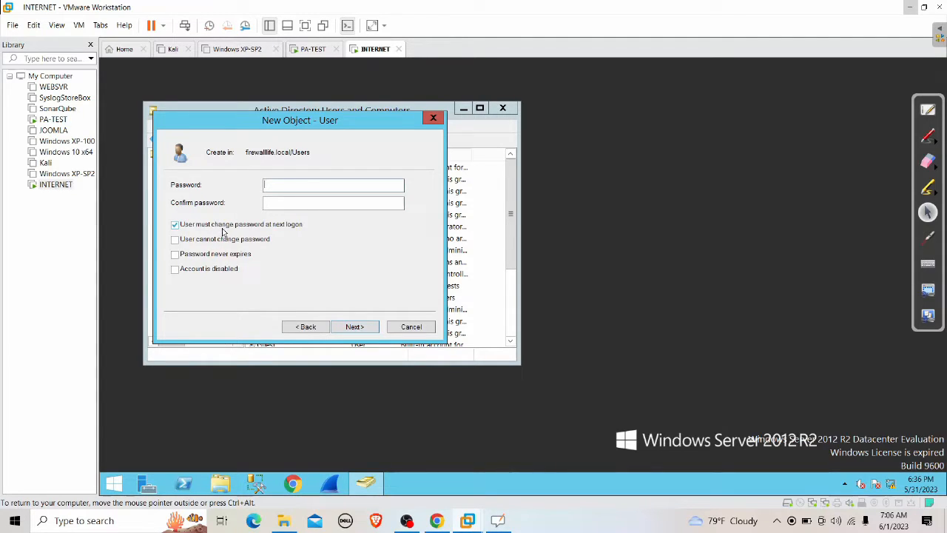
{"action": "left_click", "coordinate": [282, 226]}
{"action": "left_click", "coordinate": [311, 185]}
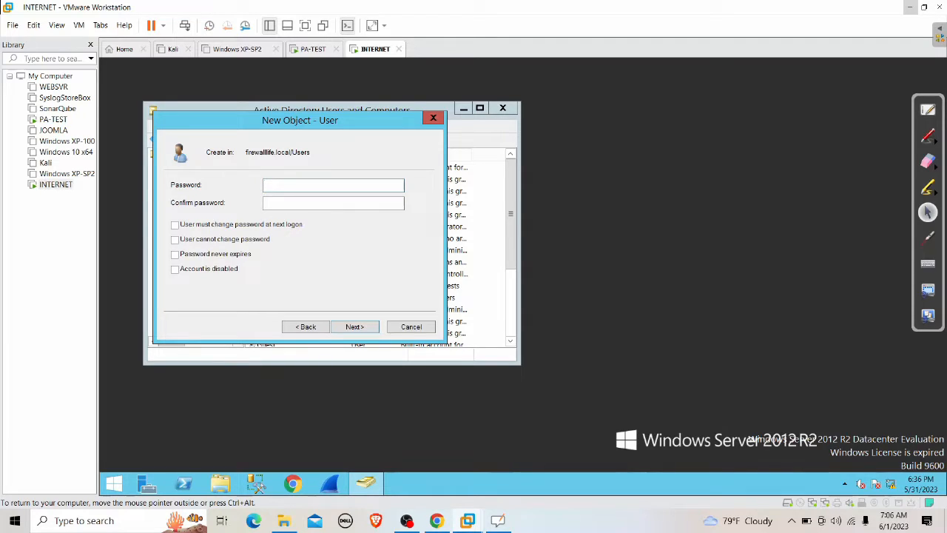
{"action": "type", "text": "•••••••••••••"}
{"action": "key", "text": "Tab"}
{"action": "type", "text": "•••••••••••"}
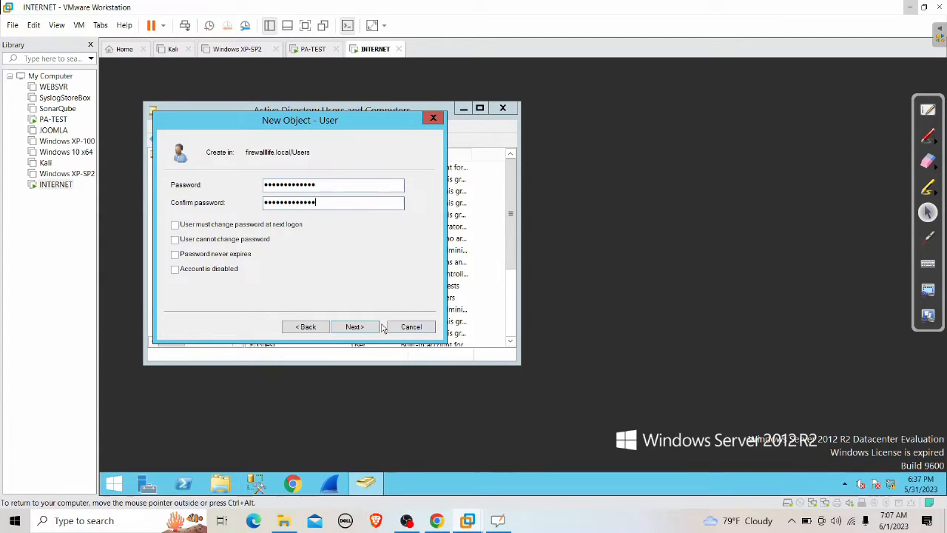
{"action": "left_click", "coordinate": [363, 329]}
{"action": "left_click", "coordinate": [356, 327]}
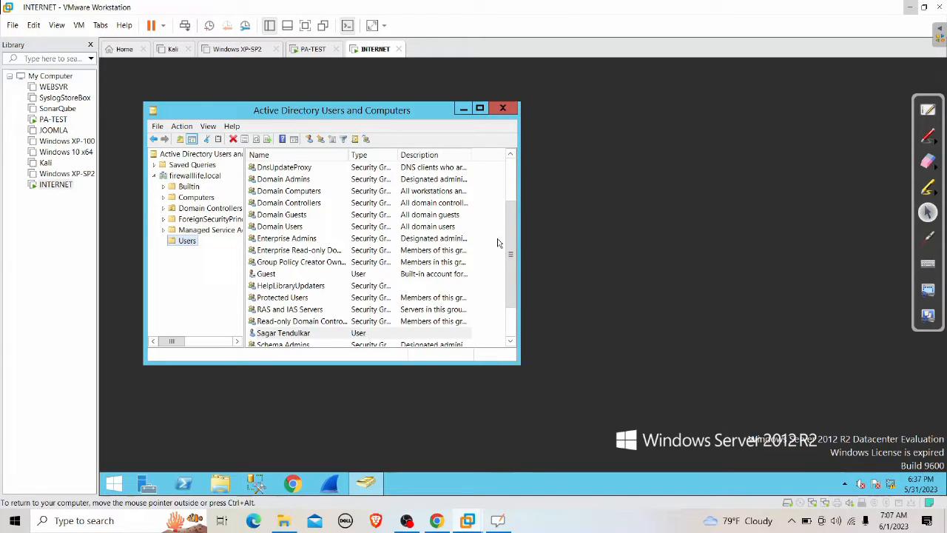
Step: Open the new user's Properties on the Member Of tab and start adding a group
{"action": "left_click_drag", "start_coordinate": [511, 240], "coordinate": [521, 318]}
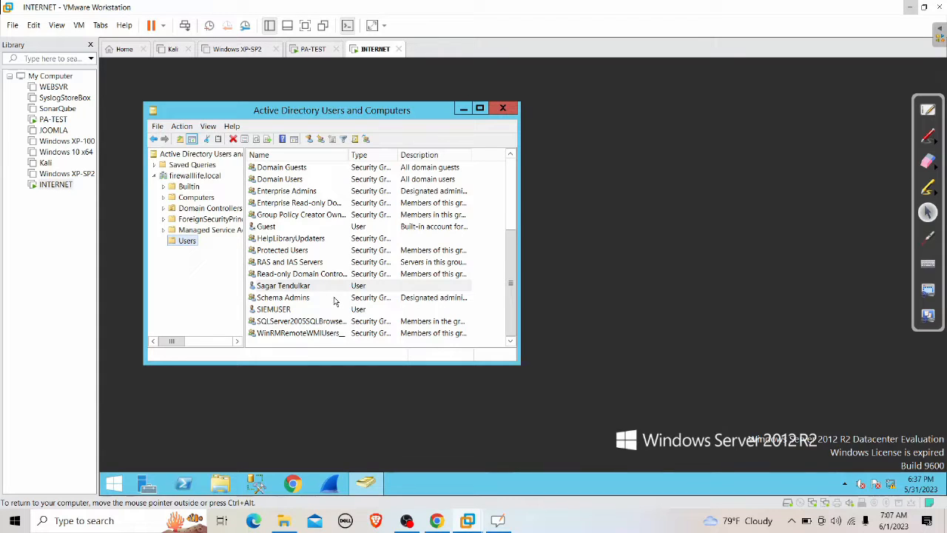
{"action": "left_click", "coordinate": [281, 290]}
{"action": "right_click", "coordinate": [281, 290]}
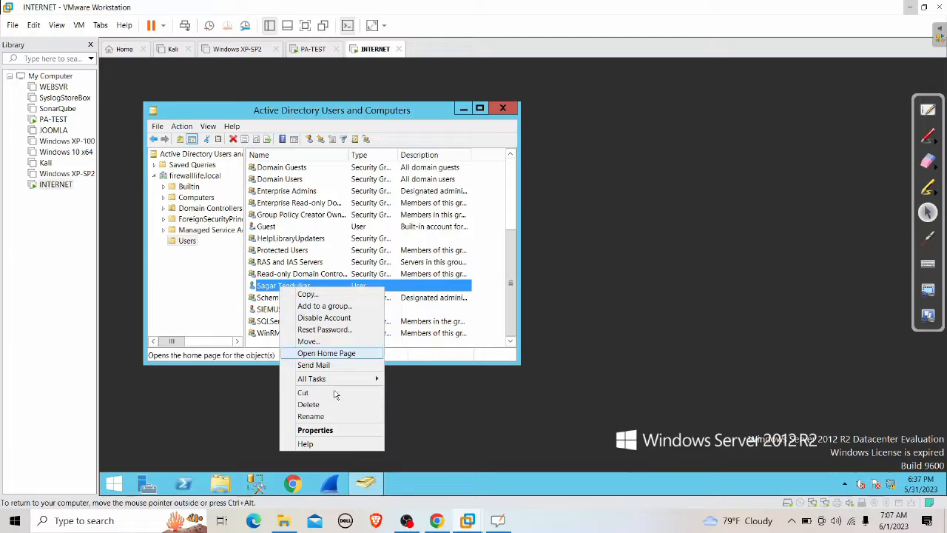
{"action": "left_click", "coordinate": [335, 431]}
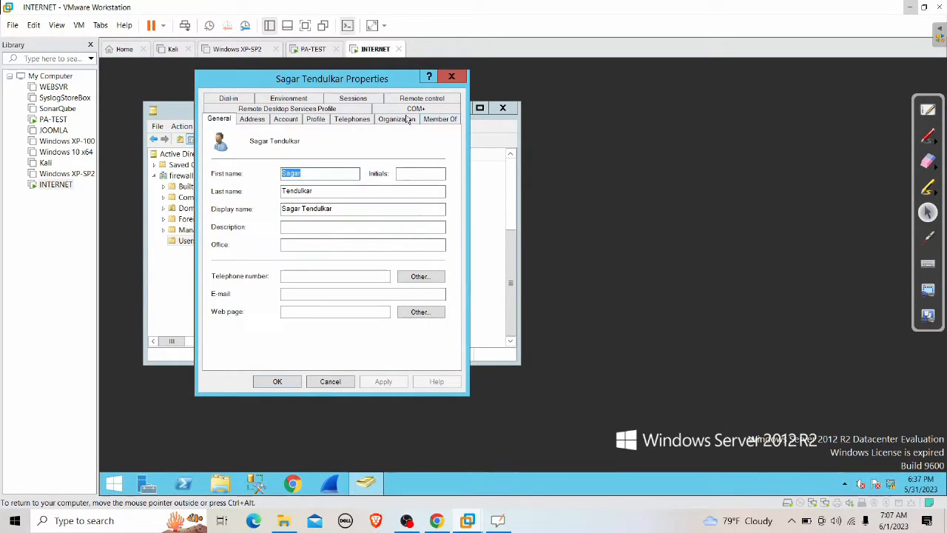
{"action": "left_click", "coordinate": [438, 122]}
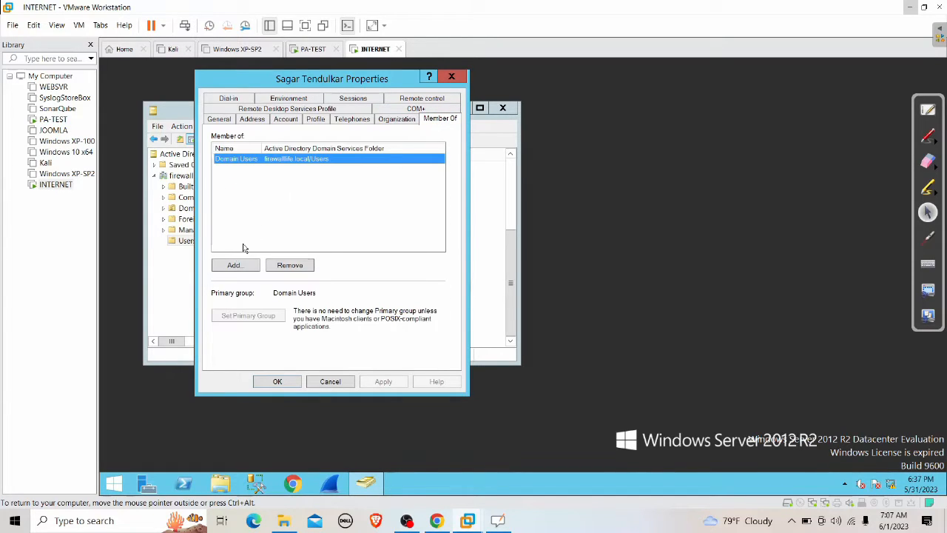
{"action": "left_click", "coordinate": [236, 265]}
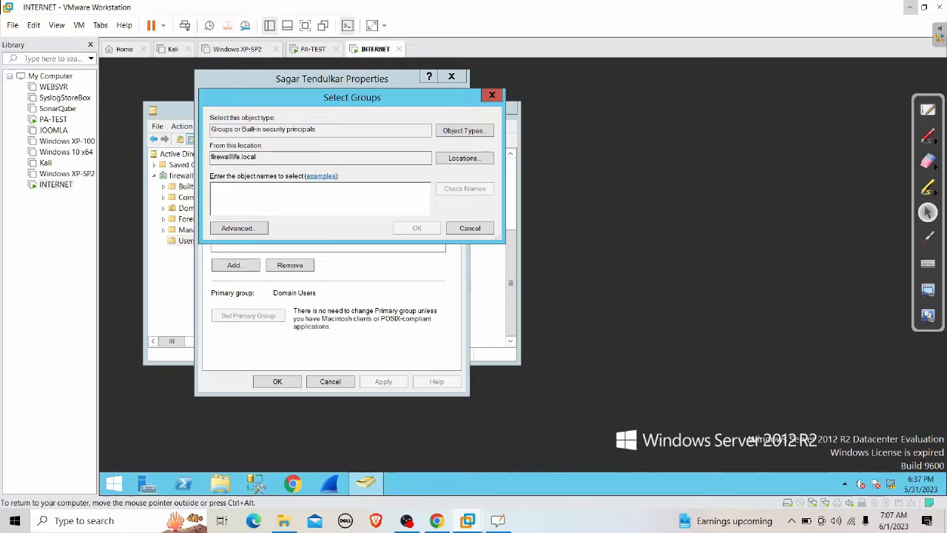
Step: Add the Distributed COM Users, Server Operators and Event Log Readers groups to the user's memberships
{"action": "type", "text": "distributed"}
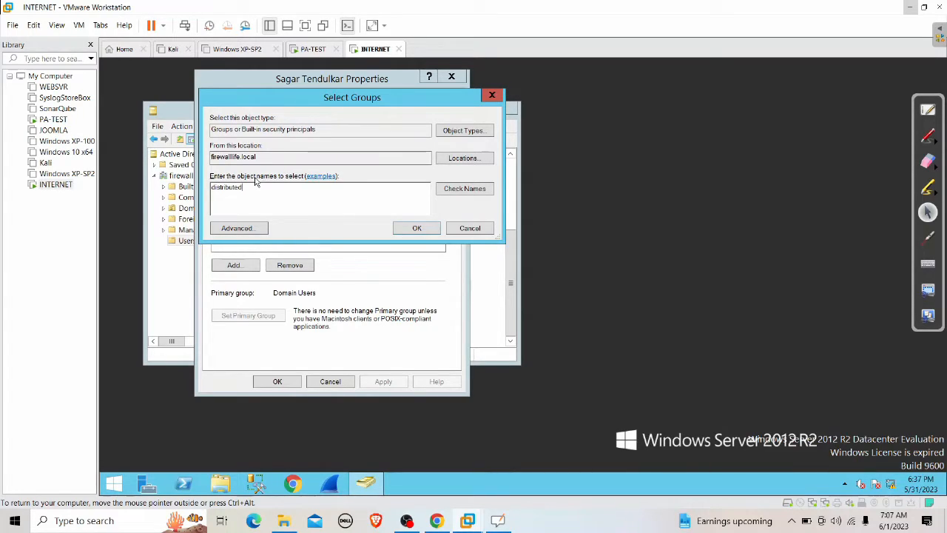
{"action": "left_click", "coordinate": [453, 191]}
{"action": "left_click", "coordinate": [419, 228]}
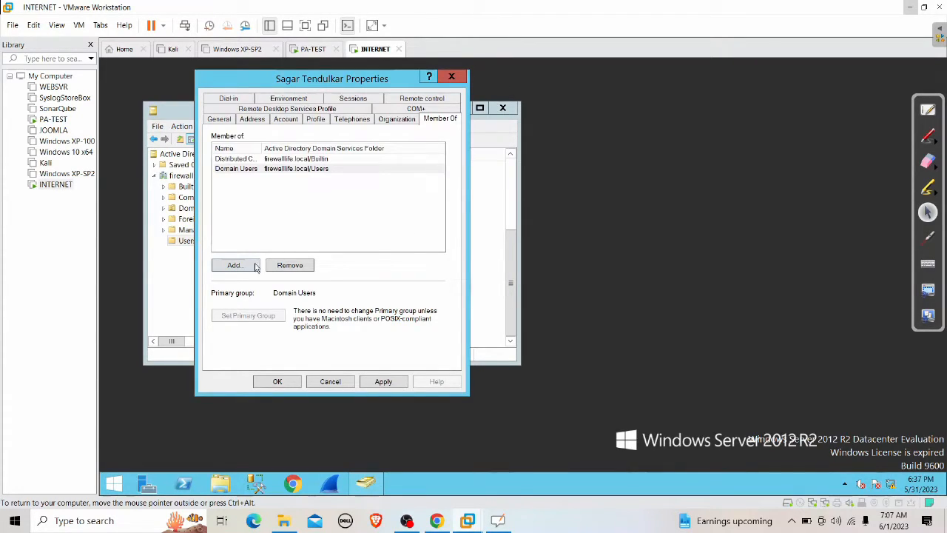
{"action": "left_click", "coordinate": [248, 268]}
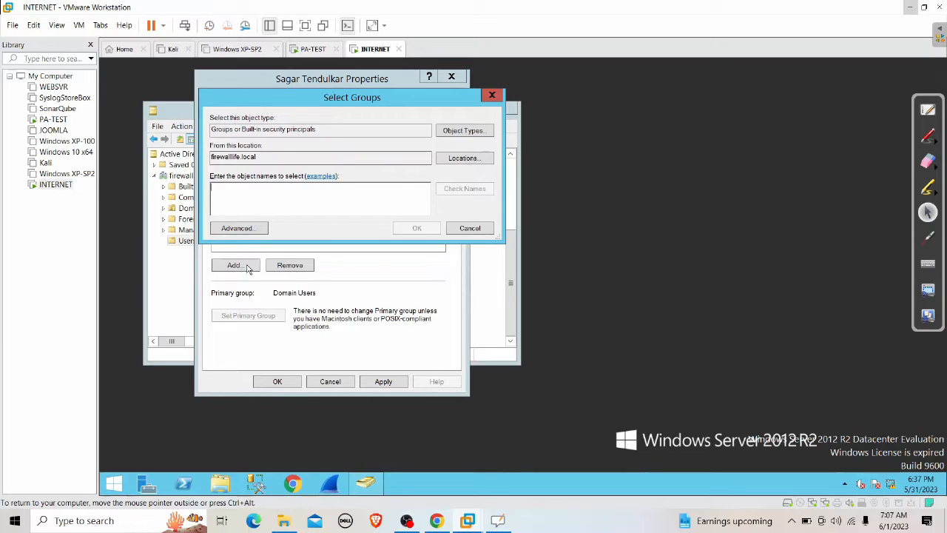
{"action": "type", "text": "server"}
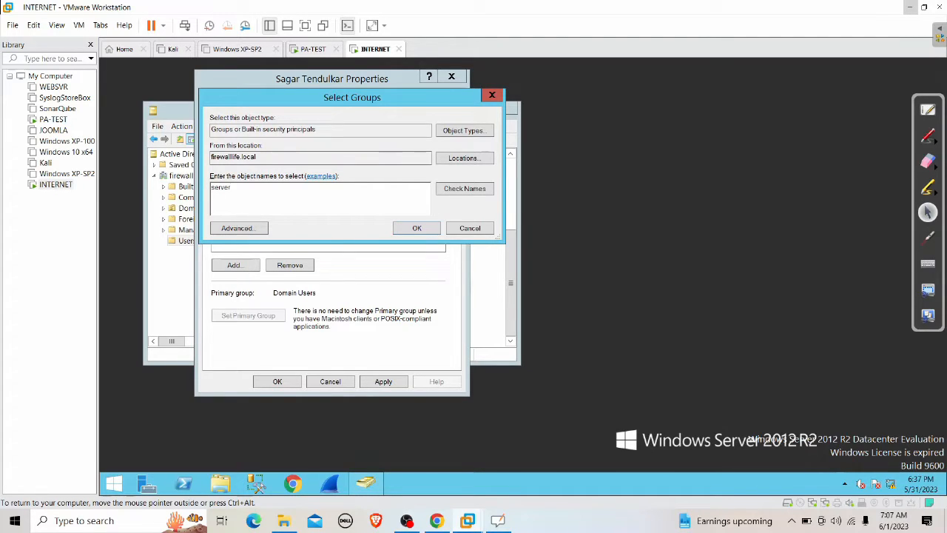
{"action": "left_click", "coordinate": [460, 191]}
{"action": "left_click", "coordinate": [410, 231]}
{"action": "left_click", "coordinate": [245, 267]}
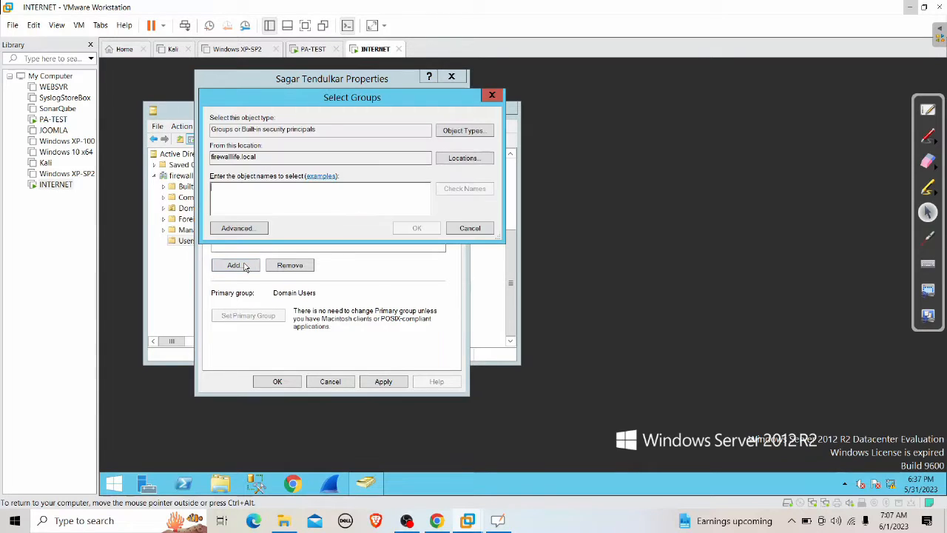
{"action": "type", "text": "event"}
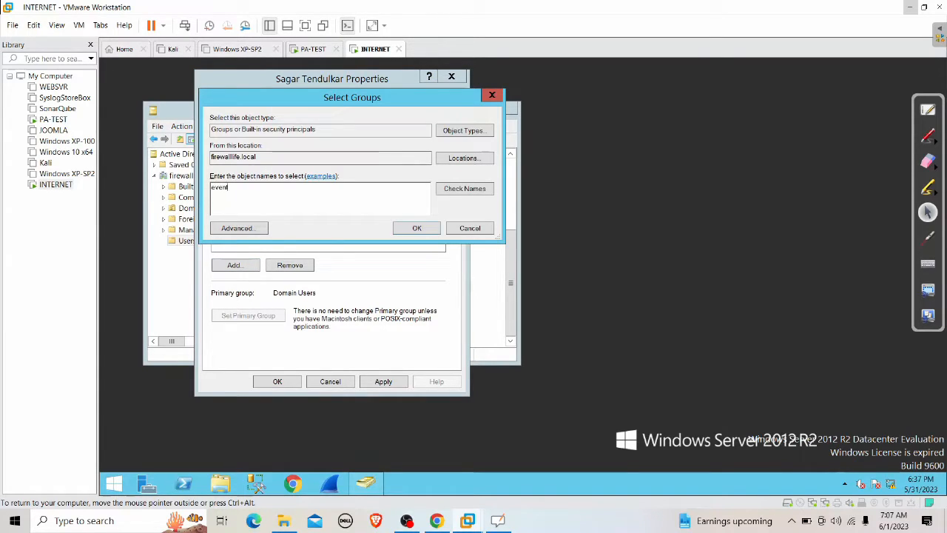
{"action": "left_click", "coordinate": [455, 189]}
{"action": "left_click", "coordinate": [411, 231]}
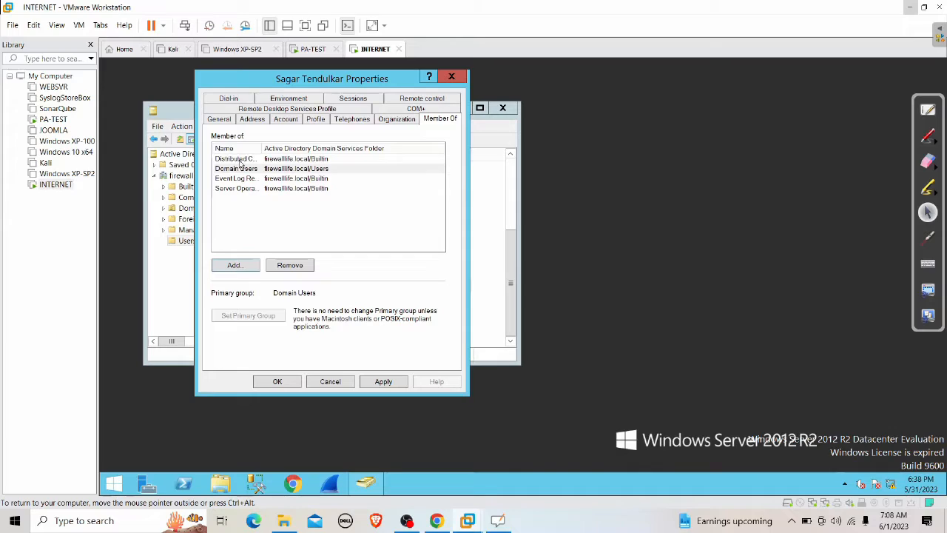
Step: Widen the Name column to verify the group names, then apply and save the properties
{"action": "left_click", "coordinate": [239, 161]}
{"action": "double_click", "coordinate": [262, 148]}
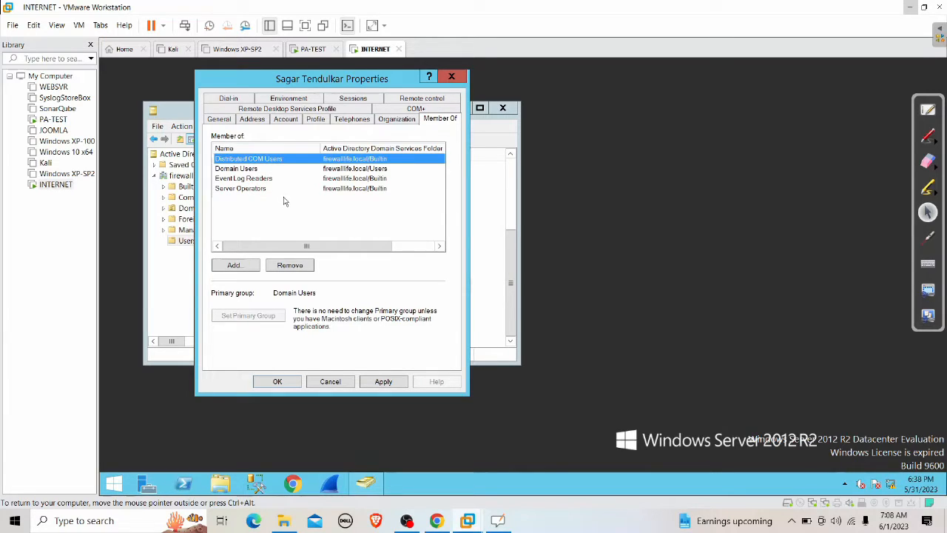
{"action": "left_click", "coordinate": [375, 382]}
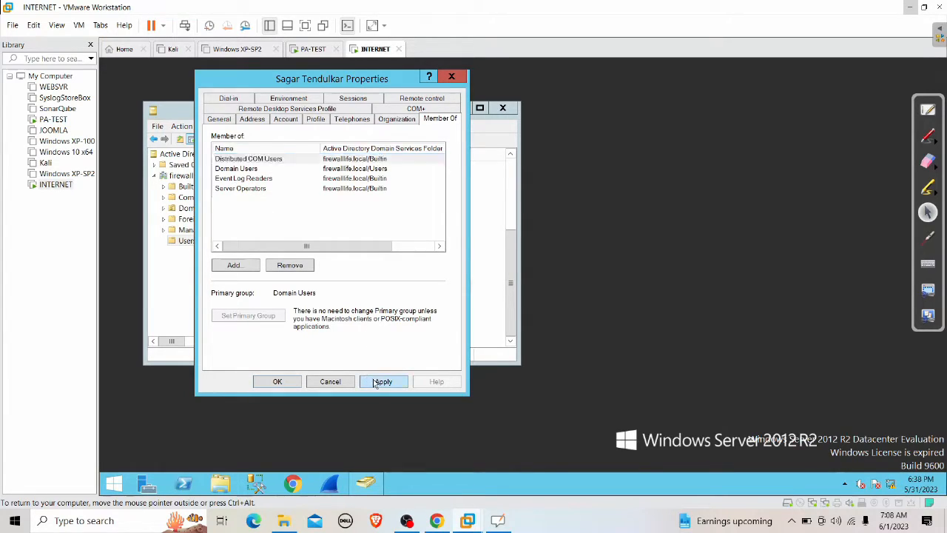
{"action": "left_click", "coordinate": [283, 384]}
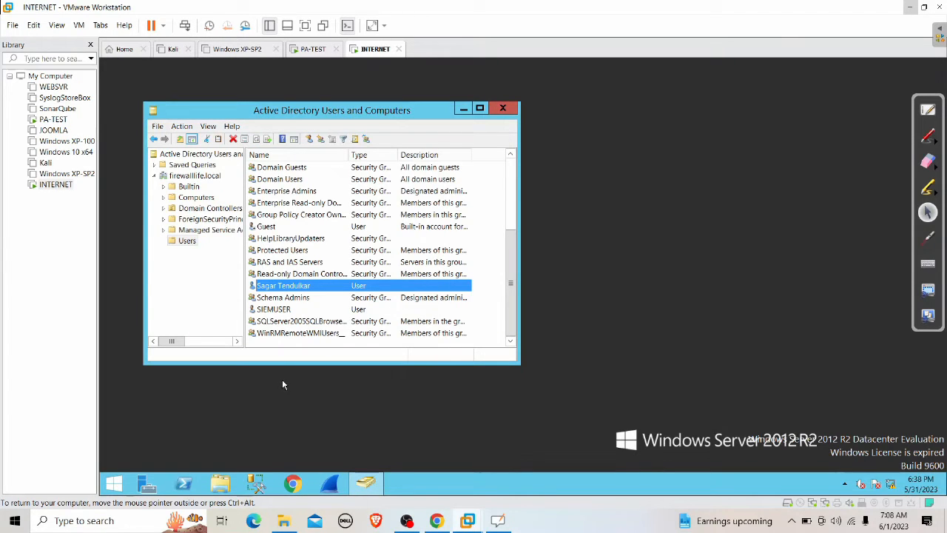
Step: Review the new user's logon name and domain suffix on the Account tab
{"action": "right_click", "coordinate": [298, 290]}
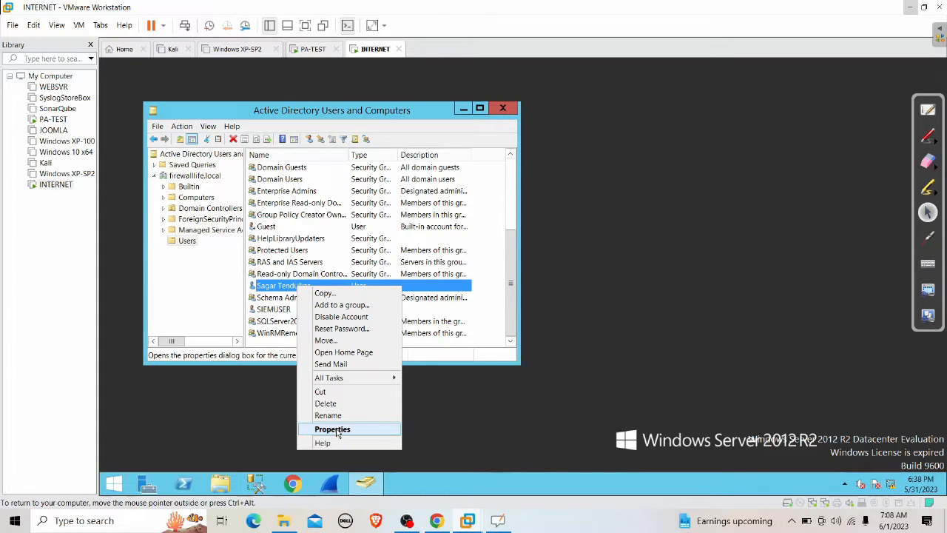
{"action": "left_click", "coordinate": [333, 429]}
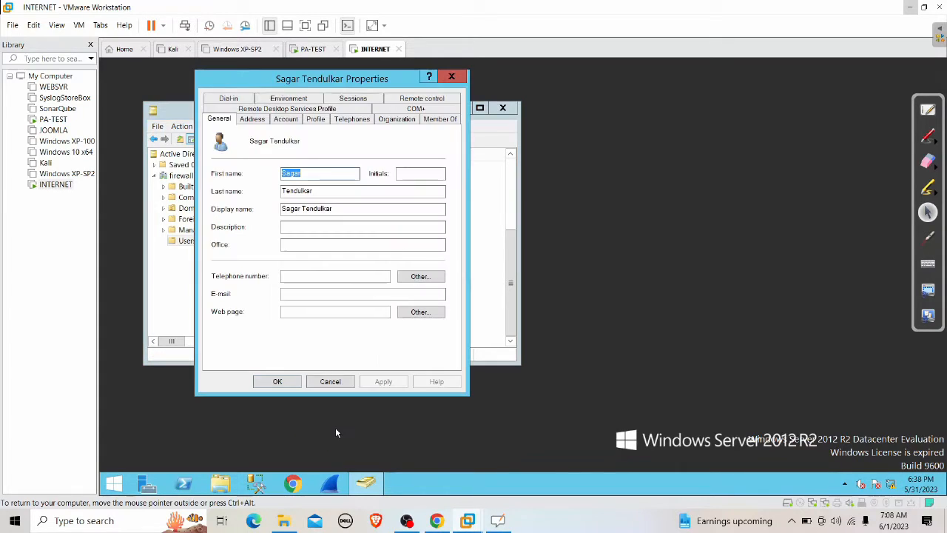
{"action": "left_click", "coordinate": [285, 119]}
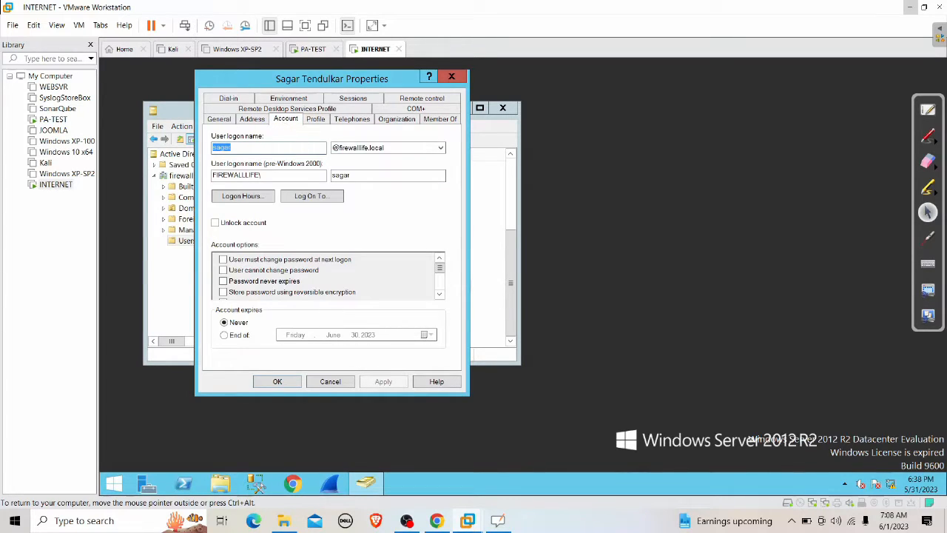
{"action": "key", "text": "Tab"}
{"action": "key", "text": "Tab"}
Step: Close the user's properties and the Active Directory console, then hide the VM window
{"action": "left_click", "coordinate": [331, 381]}
{"action": "left_click", "coordinate": [503, 108]}
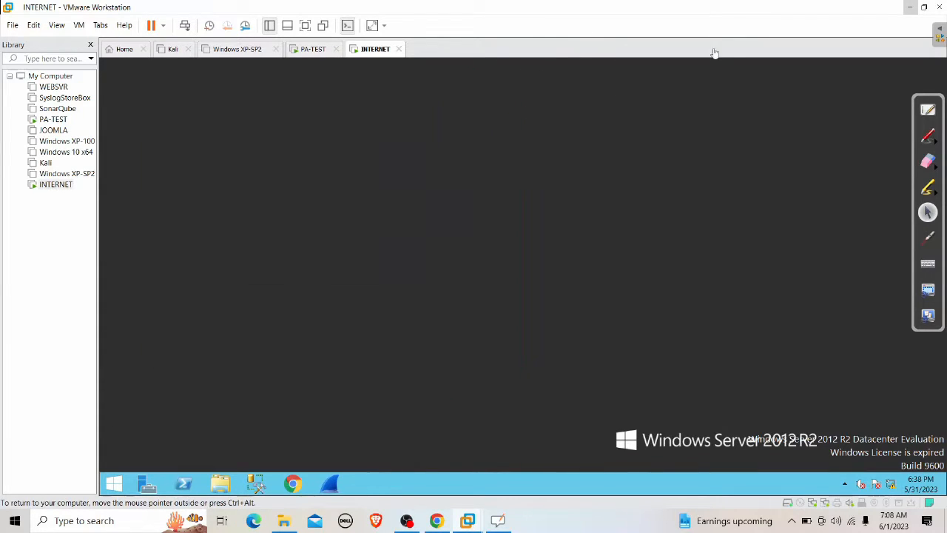
{"action": "left_click", "coordinate": [912, 7]}
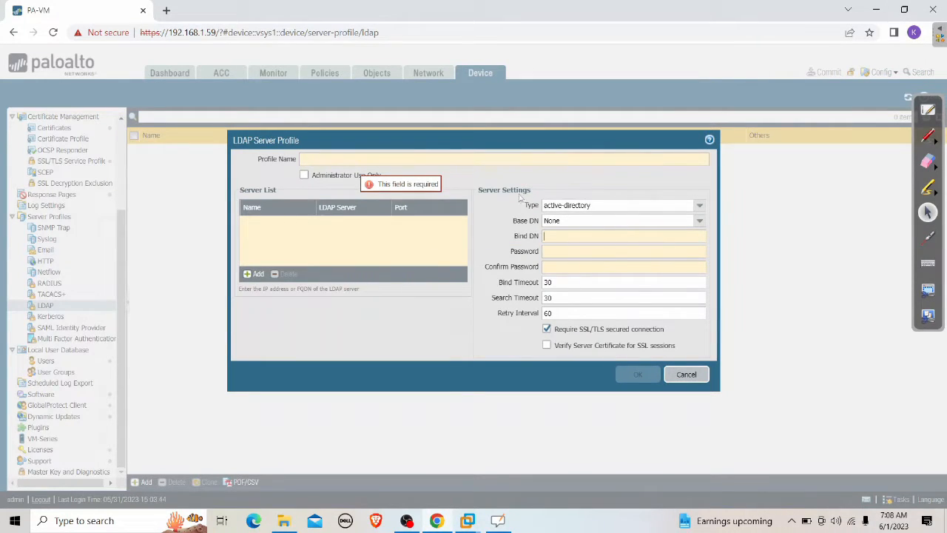
Step: Cancel the unfinished LDAP Server Profile dialog and return to the OpenBoard whiteboard
{"action": "left_click", "coordinate": [684, 375]}
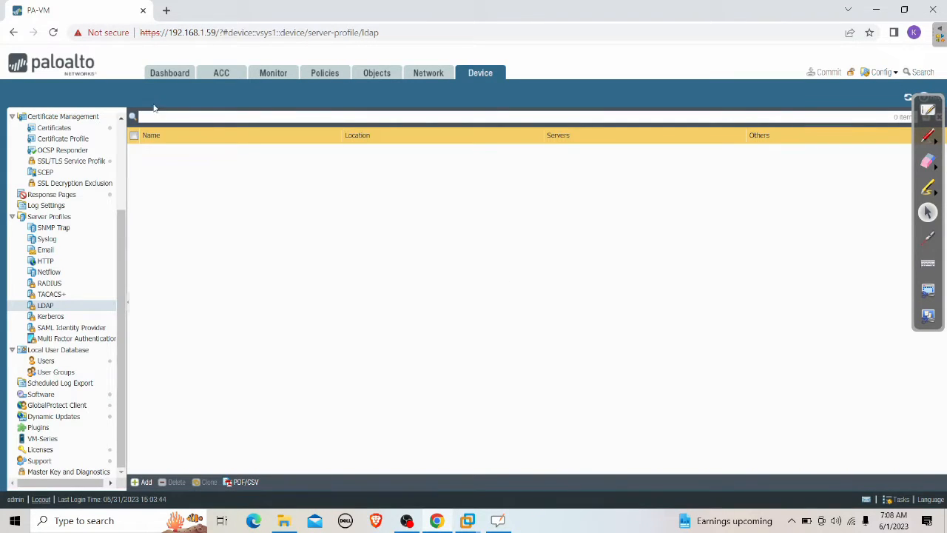
{"action": "left_click_drag", "start_coordinate": [120, 226], "coordinate": [117, 132]}
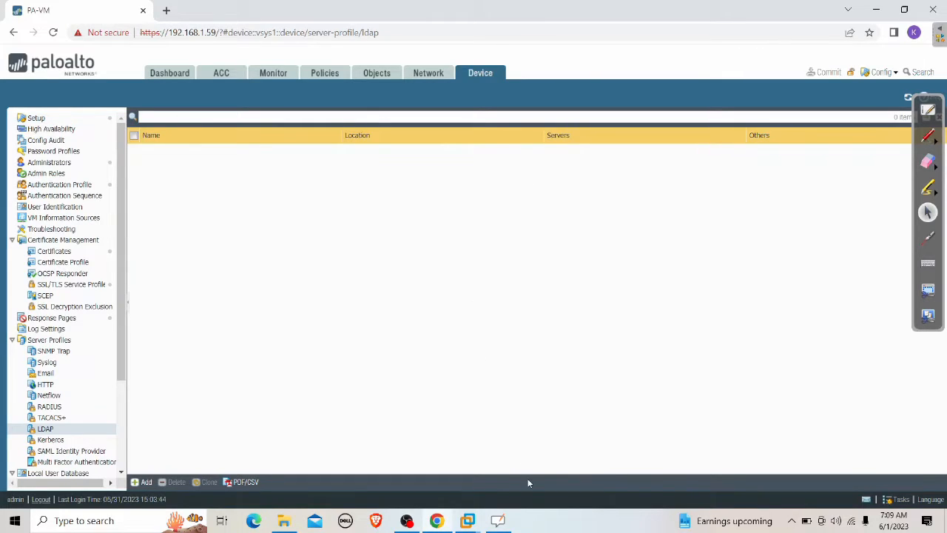
{"action": "left_click", "coordinate": [928, 110]}
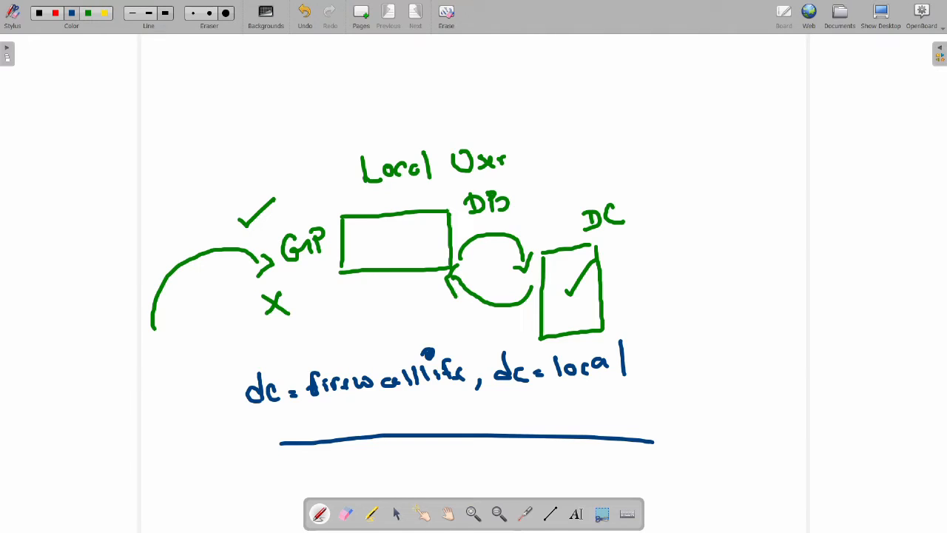
Step: Erase the old green diagram and draw a blue rectangle near the centre
{"action": "left_click", "coordinate": [345, 514]}
{"action": "mouse_move", "coordinate": [750, 381]}
{"action": "left_mouse_down"}
{"action": "mouse_move", "coordinate": [418, 402]}
{"action": "mouse_move", "coordinate": [595, 292]}
{"action": "mouse_move", "coordinate": [343, 229]}
{"action": "mouse_move", "coordinate": [543, 283]}
{"action": "mouse_move", "coordinate": [321, 197]}
{"action": "mouse_move", "coordinate": [584, 150]}
{"action": "mouse_move", "coordinate": [288, 294]}
{"action": "mouse_move", "coordinate": [171, 239]}
{"action": "mouse_move", "coordinate": [273, 380]}
{"action": "mouse_move", "coordinate": [512, 440]}
{"action": "mouse_move", "coordinate": [588, 426]}
{"action": "left_mouse_up"}
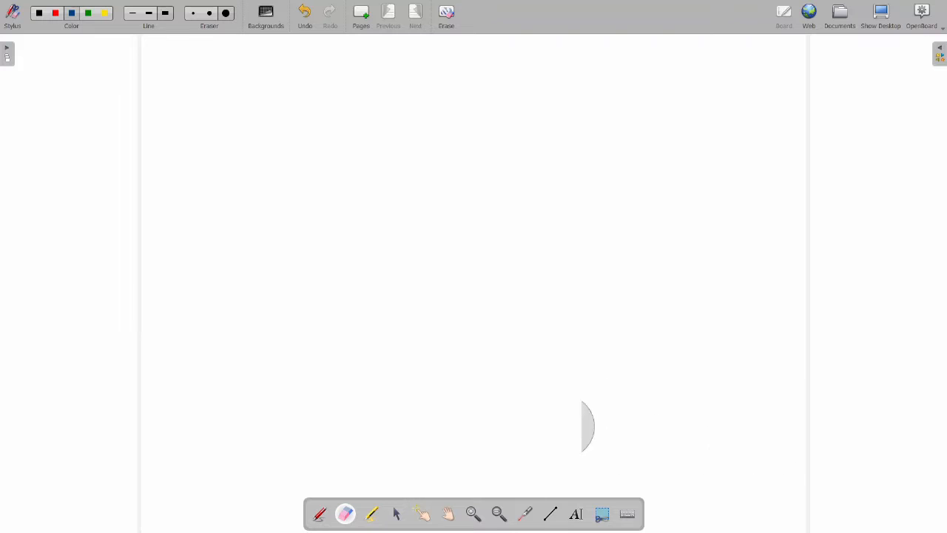
{"action": "left_click", "coordinate": [73, 15]}
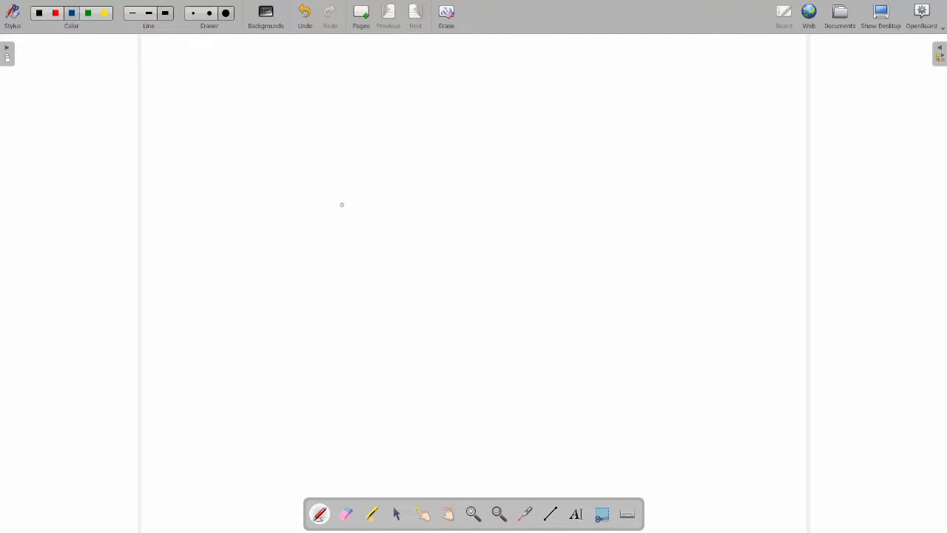
{"action": "left_click_drag", "start_coordinate": [336, 204], "coordinate": [466, 199]}
{"action": "mouse_move", "coordinate": [335, 205]}
{"action": "left_mouse_down"}
{"action": "mouse_move", "coordinate": [332, 257]}
{"action": "mouse_move", "coordinate": [471, 257]}
{"action": "left_mouse_up"}
{"action": "left_click_drag", "start_coordinate": [468, 201], "coordinate": [466, 252]}
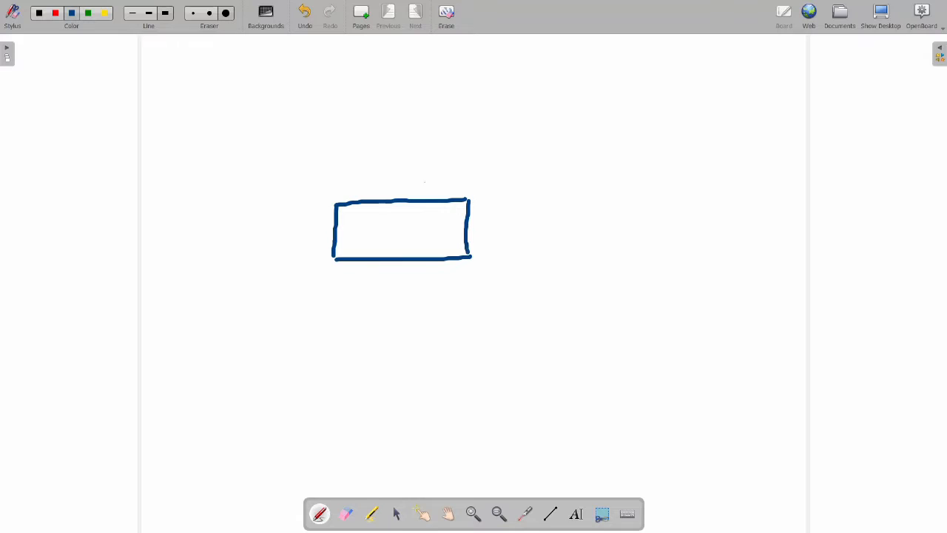
Step: Draw lines off the box, a long bar beneath it, and a lower box hanging from the bar
{"action": "left_click_drag", "start_coordinate": [398, 130], "coordinate": [394, 200]}
{"action": "left_click_drag", "start_coordinate": [468, 230], "coordinate": [546, 230]}
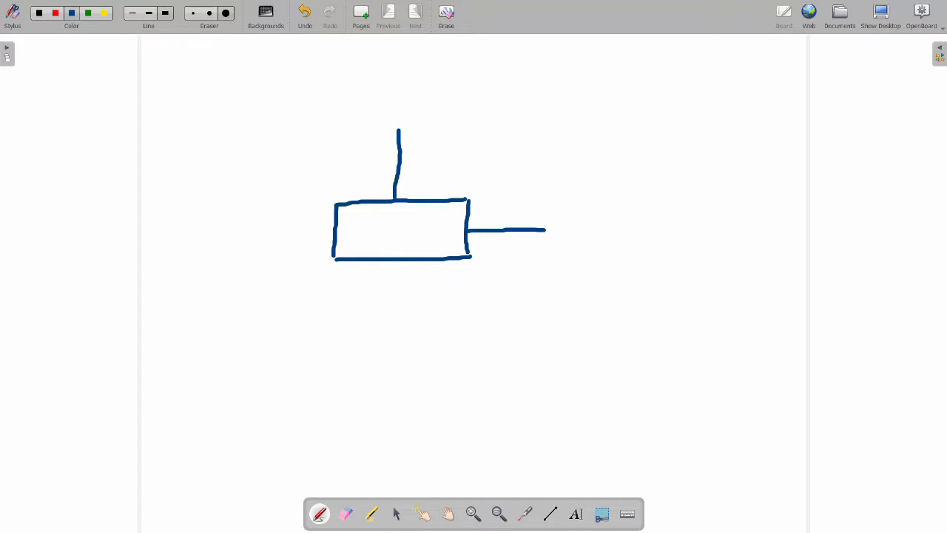
{"action": "left_click_drag", "start_coordinate": [392, 261], "coordinate": [390, 330]}
{"action": "left_click_drag", "start_coordinate": [268, 355], "coordinate": [563, 326]}
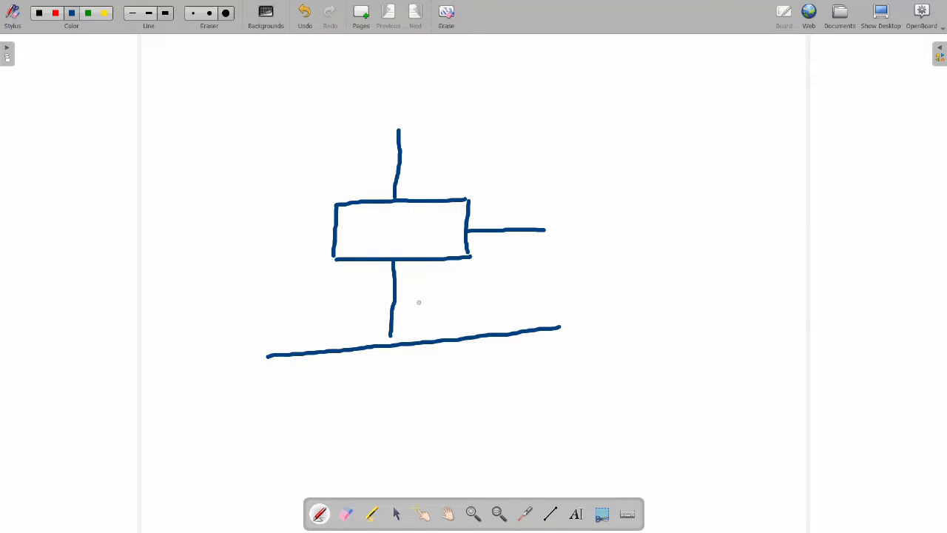
{"action": "left_click_drag", "start_coordinate": [405, 299], "coordinate": [434, 289]}
{"action": "mouse_move", "coordinate": [451, 343]}
{"action": "left_mouse_down"}
{"action": "mouse_move", "coordinate": [455, 368]}
{"action": "mouse_move", "coordinate": [495, 375]}
{"action": "left_mouse_up"}
{"action": "mouse_move", "coordinate": [437, 386]}
{"action": "left_mouse_down"}
{"action": "mouse_move", "coordinate": [439, 450]}
{"action": "mouse_move", "coordinate": [509, 443]}
{"action": "left_mouse_up"}
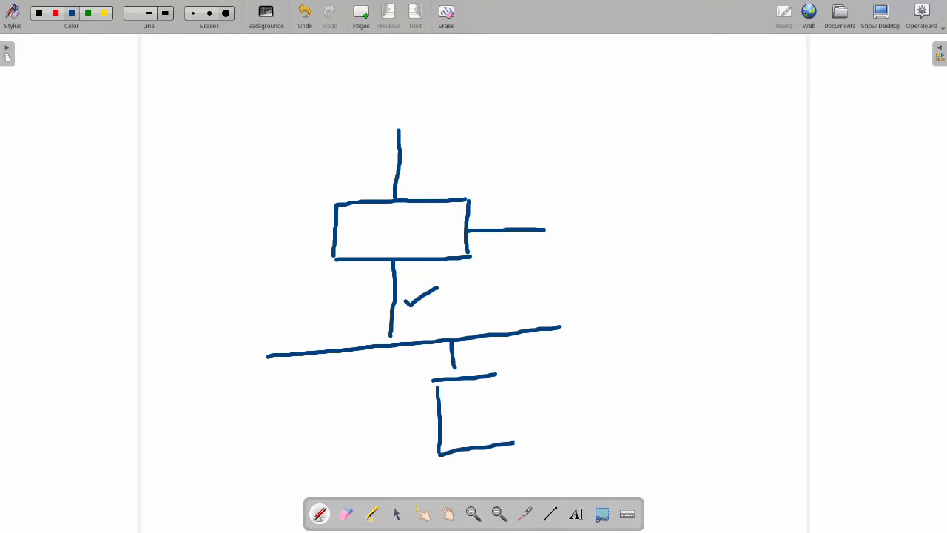
{"action": "left_click_drag", "start_coordinate": [500, 380], "coordinate": [510, 431]}
Step: Circle the box's bottom and right connections, add a curved arrow to the bar, and label the lower box DC
{"action": "mouse_move", "coordinate": [399, 251]}
{"action": "left_mouse_down"}
{"action": "mouse_move", "coordinate": [385, 250]}
{"action": "mouse_move", "coordinate": [385, 271]}
{"action": "mouse_move", "coordinate": [409, 263]}
{"action": "mouse_move", "coordinate": [398, 247]}
{"action": "left_mouse_up"}
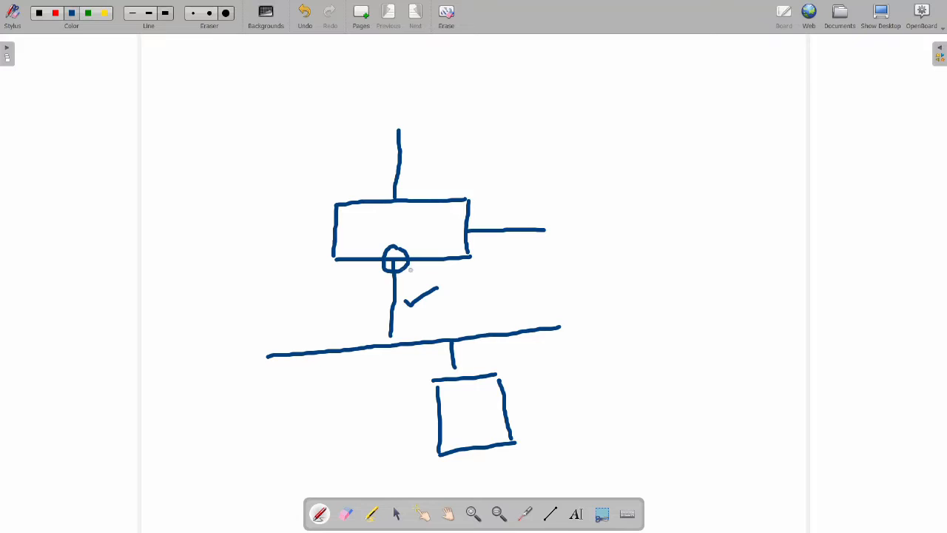
{"action": "mouse_move", "coordinate": [407, 264]}
{"action": "left_mouse_down"}
{"action": "mouse_move", "coordinate": [439, 268]}
{"action": "mouse_move", "coordinate": [480, 293]}
{"action": "mouse_move", "coordinate": [452, 323]}
{"action": "mouse_move", "coordinate": [467, 318]}
{"action": "left_mouse_up"}
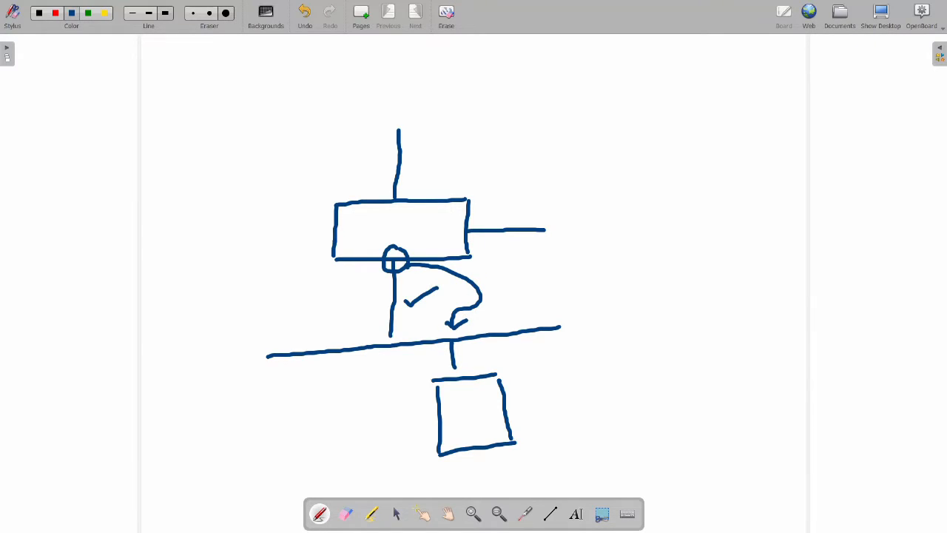
{"action": "mouse_move", "coordinate": [465, 409]}
{"action": "left_mouse_down"}
{"action": "mouse_move", "coordinate": [471, 418]}
{"action": "mouse_move", "coordinate": [486, 400]}
{"action": "left_mouse_up"}
{"action": "mouse_move", "coordinate": [528, 382]}
{"action": "left_mouse_down"}
{"action": "mouse_move", "coordinate": [524, 400]}
{"action": "mouse_move", "coordinate": [558, 381]}
{"action": "mouse_move", "coordinate": [567, 392]}
{"action": "left_mouse_up"}
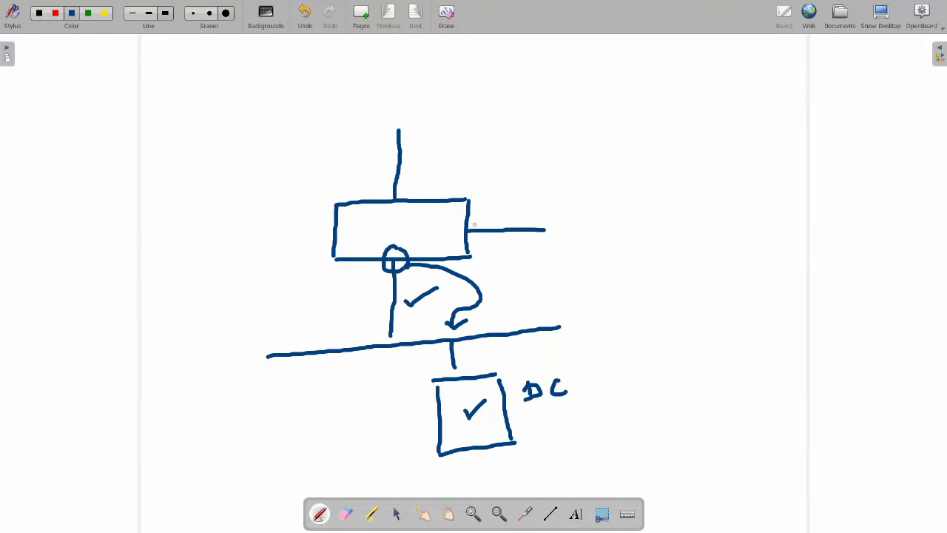
{"action": "mouse_move", "coordinate": [475, 220]}
{"action": "left_mouse_down"}
{"action": "mouse_move", "coordinate": [465, 216]}
{"action": "mouse_move", "coordinate": [460, 238]}
{"action": "mouse_move", "coordinate": [522, 192]}
{"action": "mouse_move", "coordinate": [560, 190]}
{"action": "mouse_move", "coordinate": [606, 237]}
{"action": "mouse_move", "coordinate": [618, 220]}
{"action": "mouse_move", "coordinate": [560, 241]}
{"action": "mouse_move", "coordinate": [575, 241]}
{"action": "left_mouse_up"}
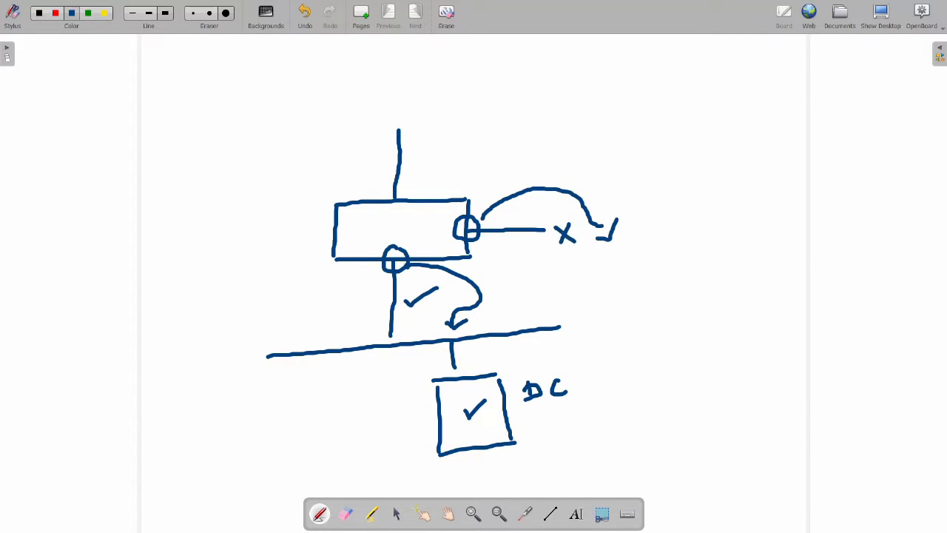
Step: Add ticks, a wavy line marked with a tick and cross, and retrace the bottom circle
{"action": "left_click_drag", "start_coordinate": [499, 360], "coordinate": [524, 348]}
{"action": "mouse_move", "coordinate": [477, 194]}
{"action": "left_mouse_down"}
{"action": "mouse_move", "coordinate": [479, 204]}
{"action": "mouse_move", "coordinate": [514, 180]}
{"action": "left_mouse_up"}
{"action": "mouse_move", "coordinate": [520, 238]}
{"action": "left_mouse_down"}
{"action": "mouse_move", "coordinate": [509, 254]}
{"action": "mouse_move", "coordinate": [514, 309]}
{"action": "mouse_move", "coordinate": [524, 296]}
{"action": "left_mouse_up"}
{"action": "mouse_move", "coordinate": [552, 266]}
{"action": "left_mouse_down"}
{"action": "mouse_move", "coordinate": [539, 275]}
{"action": "mouse_move", "coordinate": [561, 282]}
{"action": "left_mouse_up"}
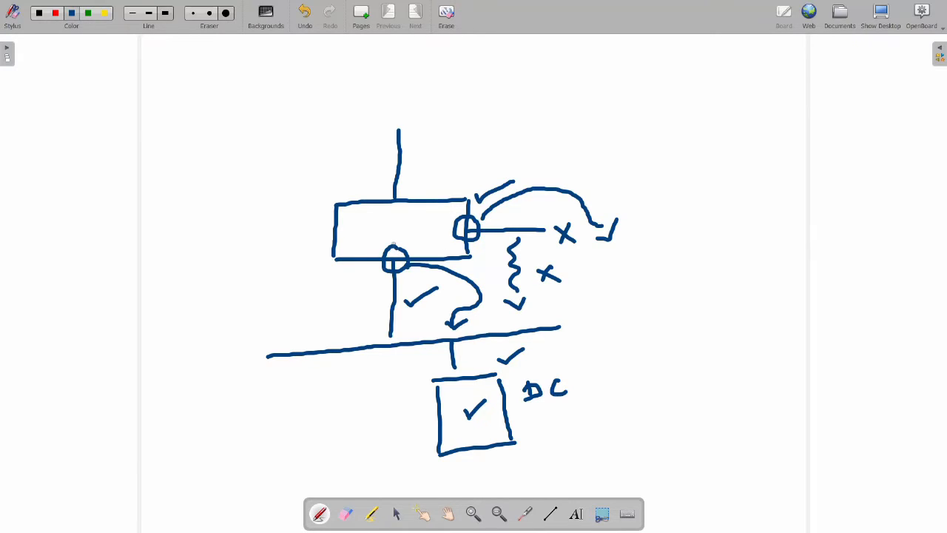
{"action": "mouse_move", "coordinate": [396, 246]}
{"action": "left_mouse_down"}
{"action": "mouse_move", "coordinate": [386, 257]}
{"action": "mouse_move", "coordinate": [399, 263]}
{"action": "mouse_move", "coordinate": [437, 222]}
{"action": "left_mouse_up"}
{"action": "mouse_move", "coordinate": [442, 318]}
{"action": "left_mouse_down"}
{"action": "mouse_move", "coordinate": [457, 330]}
{"action": "mouse_move", "coordinate": [475, 320]}
{"action": "left_mouse_up"}
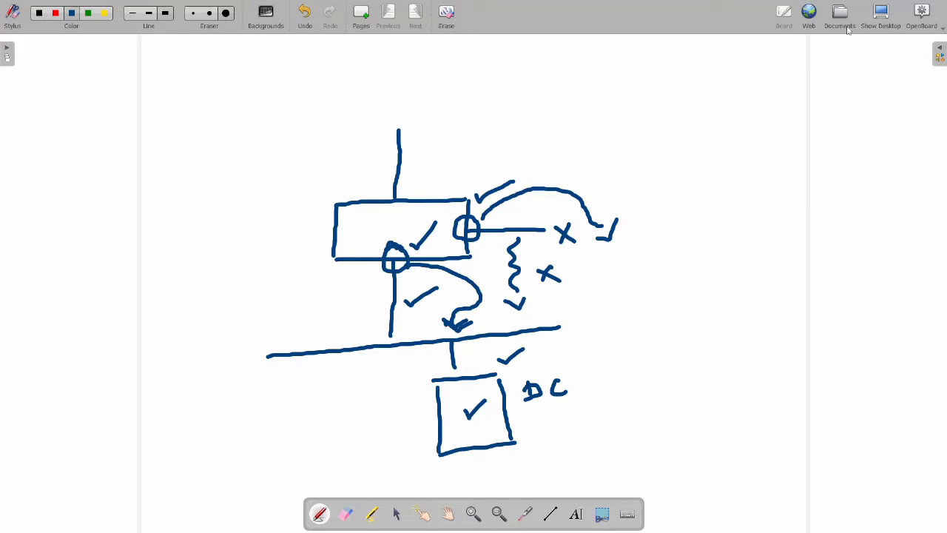
Step: Check on Device > Setup > Services that service routes use the management interface for all, leaving them unchanged
{"action": "left_click", "coordinate": [880, 14]}
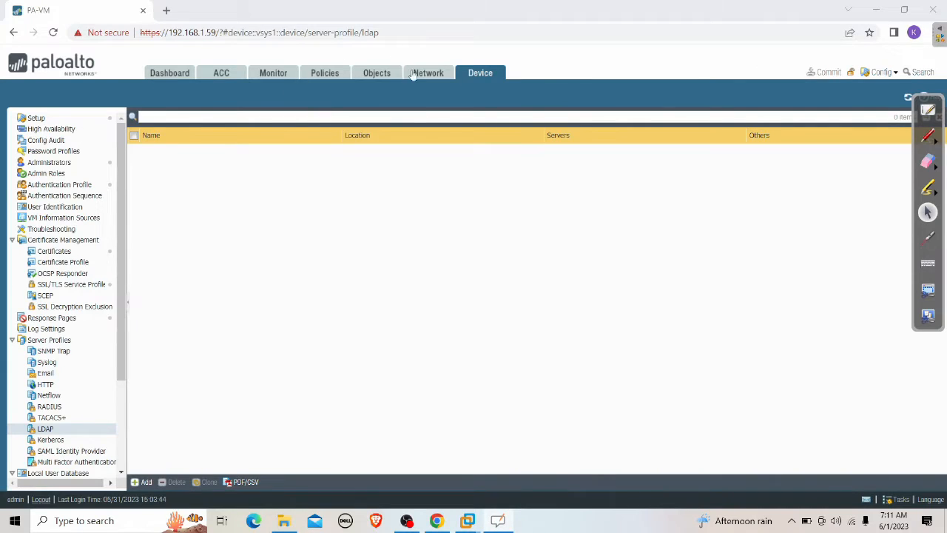
{"action": "left_click", "coordinate": [36, 118]}
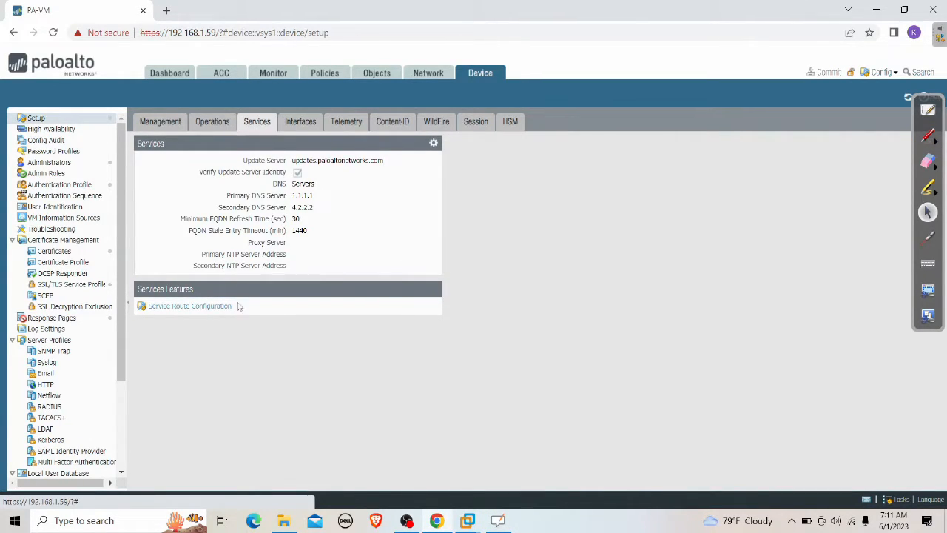
{"action": "left_click", "coordinate": [176, 312]}
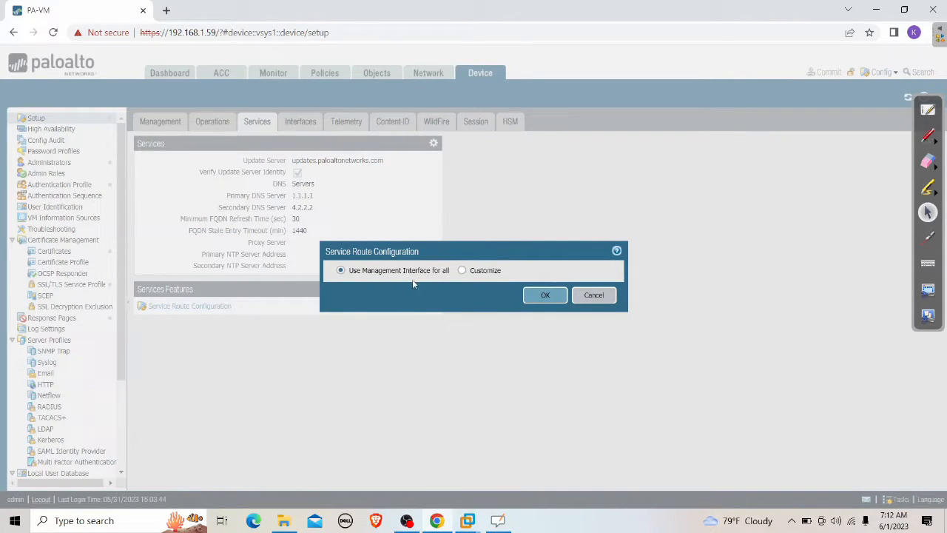
{"action": "left_click", "coordinate": [594, 295]}
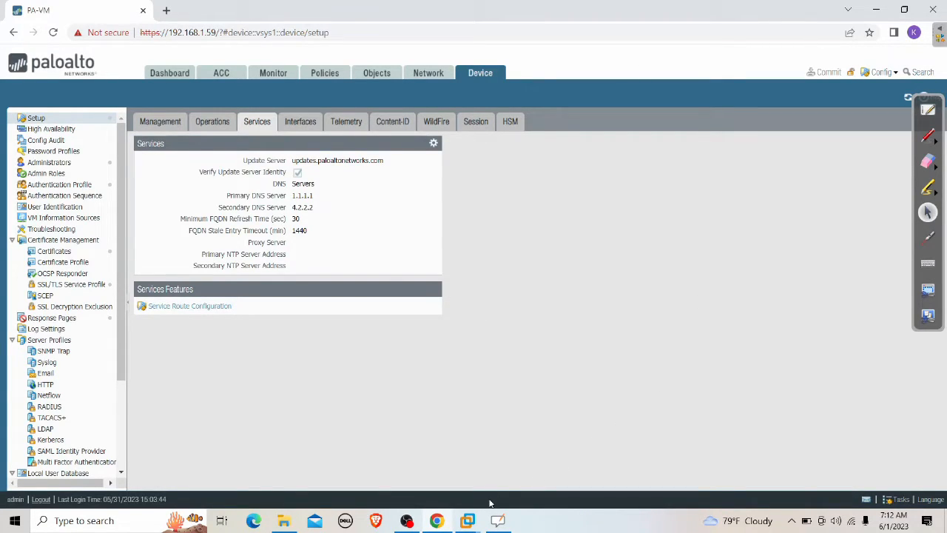
Step: Briefly bring up the INTERNET virtual machine, then return to the firewall page
{"action": "left_click", "coordinate": [468, 520]}
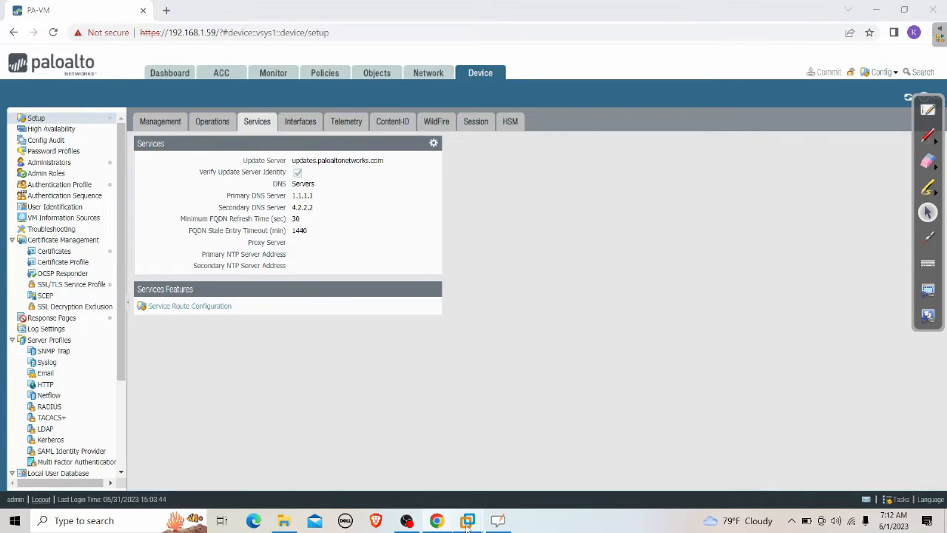
{"action": "left_click", "coordinate": [695, 482]}
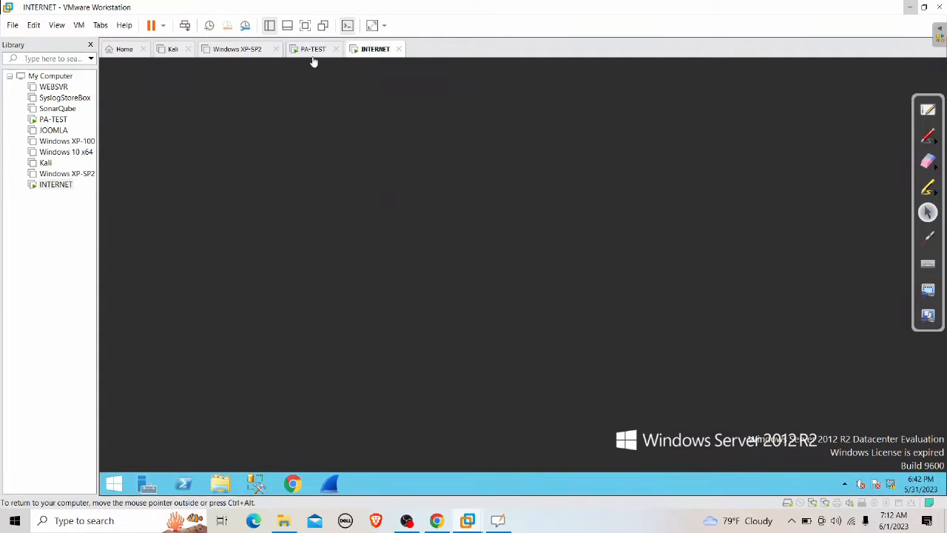
{"action": "left_click", "coordinate": [909, 7]}
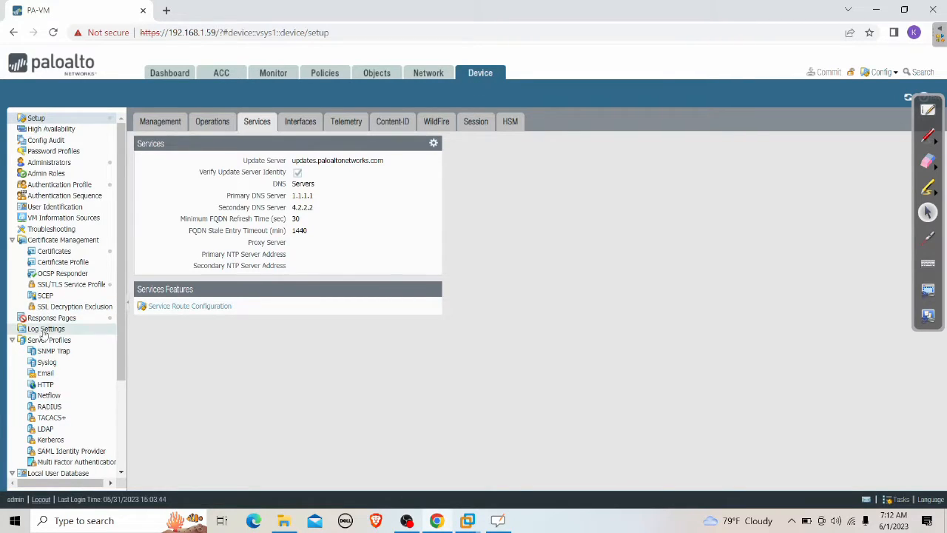
Step: Create LDAP server profile DC with a server entry DC at 192.168.100.150, port 389
{"action": "left_click", "coordinate": [55, 431]}
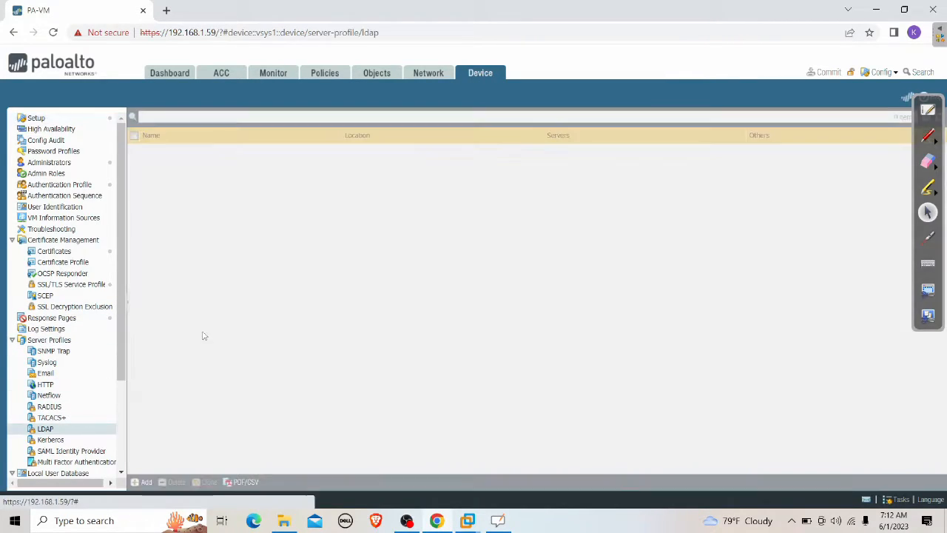
{"action": "left_click", "coordinate": [145, 482]}
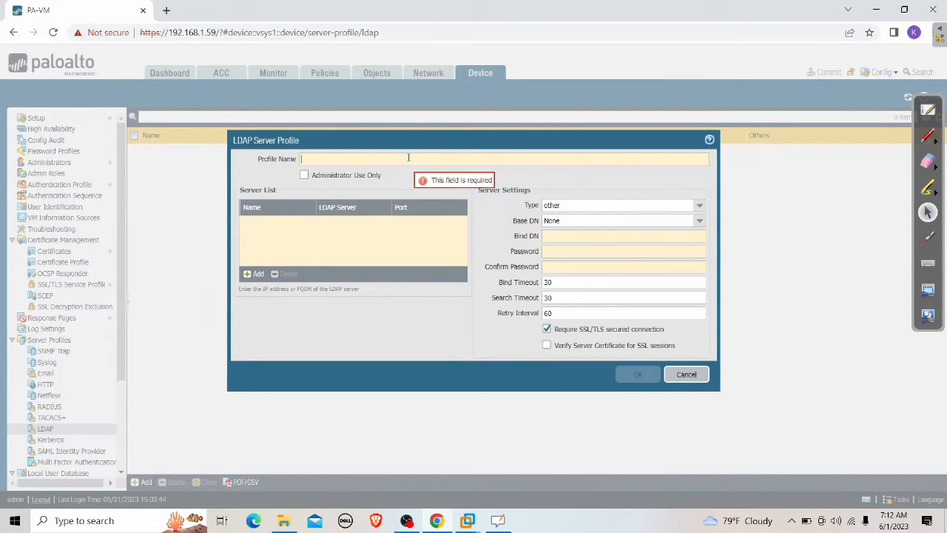
{"action": "type", "text": "DC"}
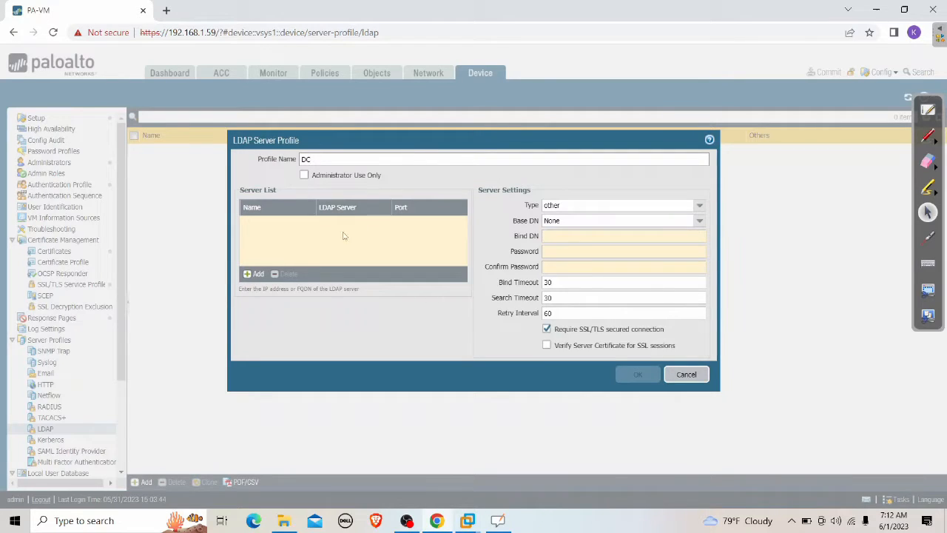
{"action": "left_click", "coordinate": [255, 274]}
{"action": "type", "text": "DC"}
{"action": "key", "text": "Tab"}
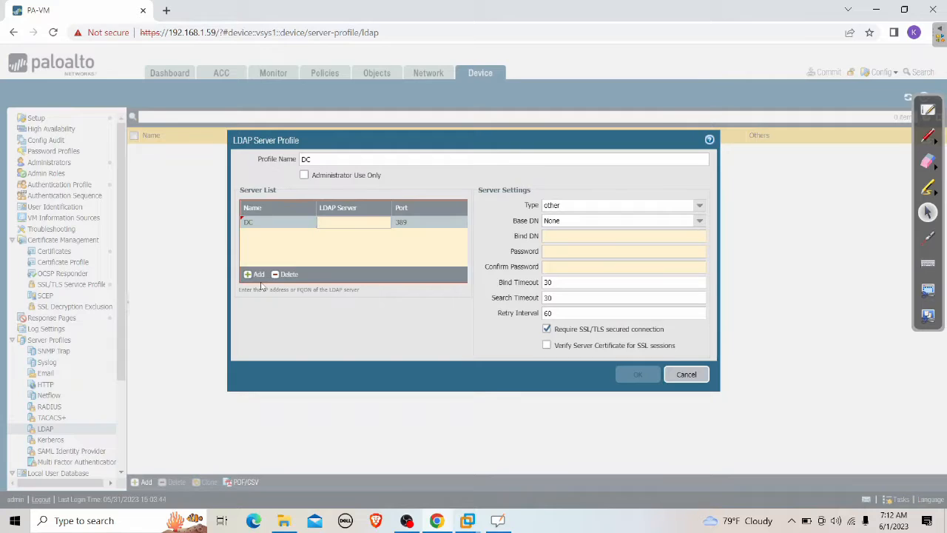
{"action": "type", "text": "192.168.10"}
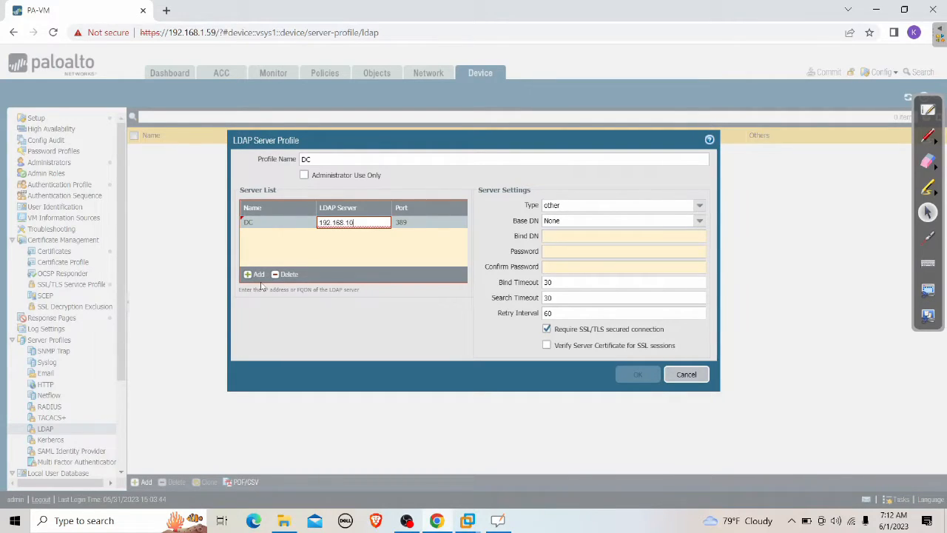
{"action": "type", "text": "0.150"}
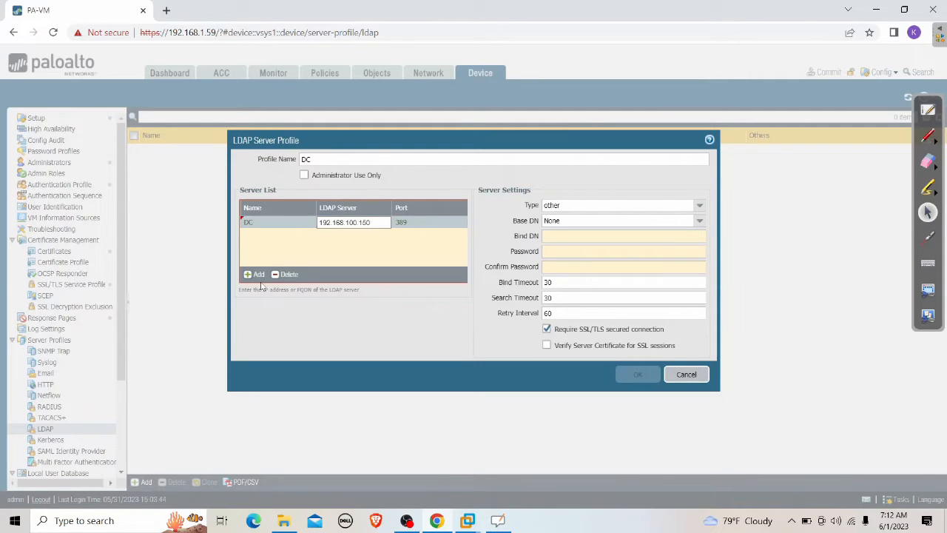
{"action": "left_click", "coordinate": [393, 251]}
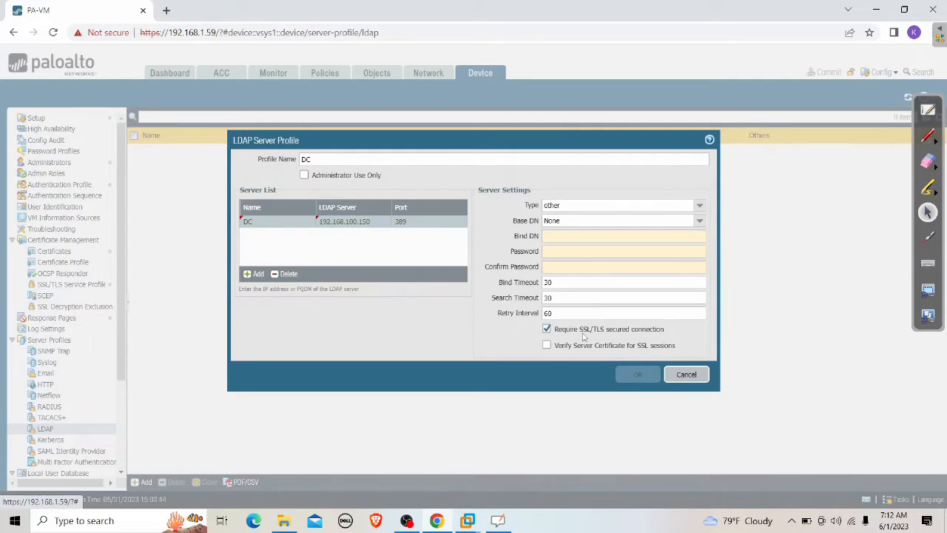
Step: Drop the SSL/TLS requirement, set the DC profile type to active-directory, and switch to the INTERNET VM
{"action": "left_click", "coordinate": [547, 332]}
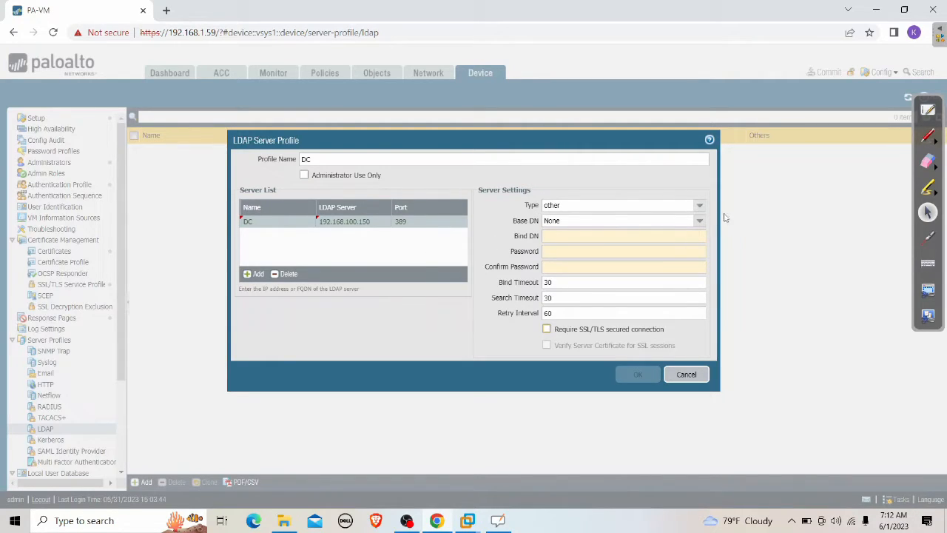
{"action": "left_click", "coordinate": [591, 206]}
{"action": "left_click", "coordinate": [590, 219]}
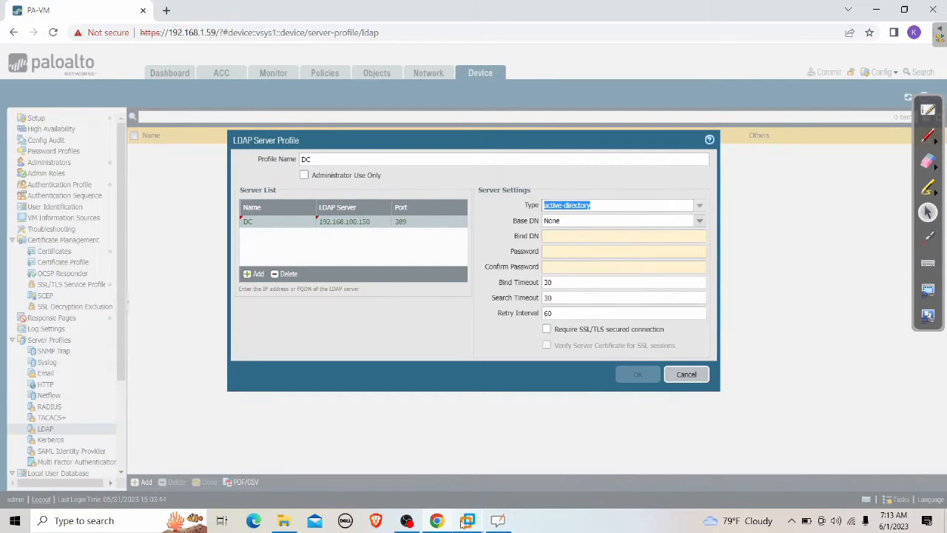
{"action": "left_click", "coordinate": [497, 521]}
{"action": "left_click", "coordinate": [677, 462]}
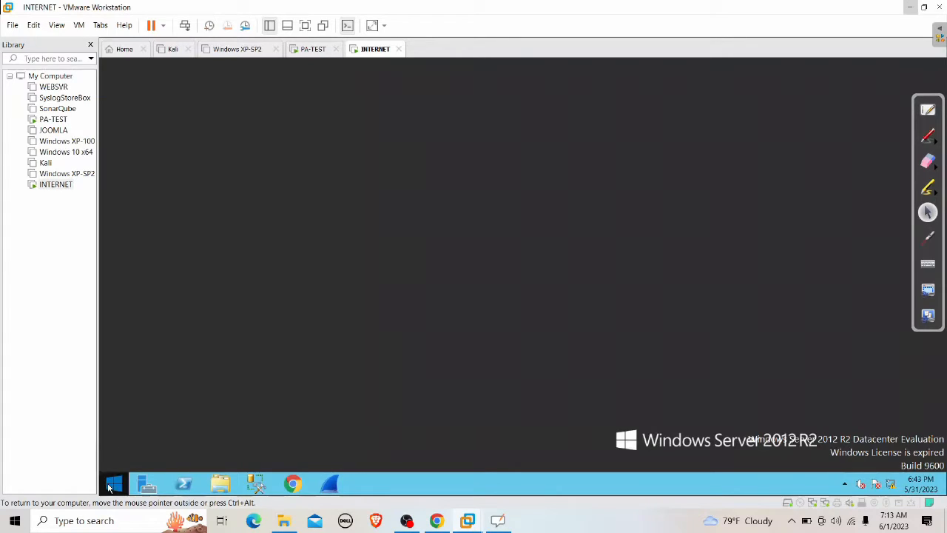
Step: Launch Active Directory Users and Computers from a Start search for 'act'
{"action": "left_click", "coordinate": [112, 484]}
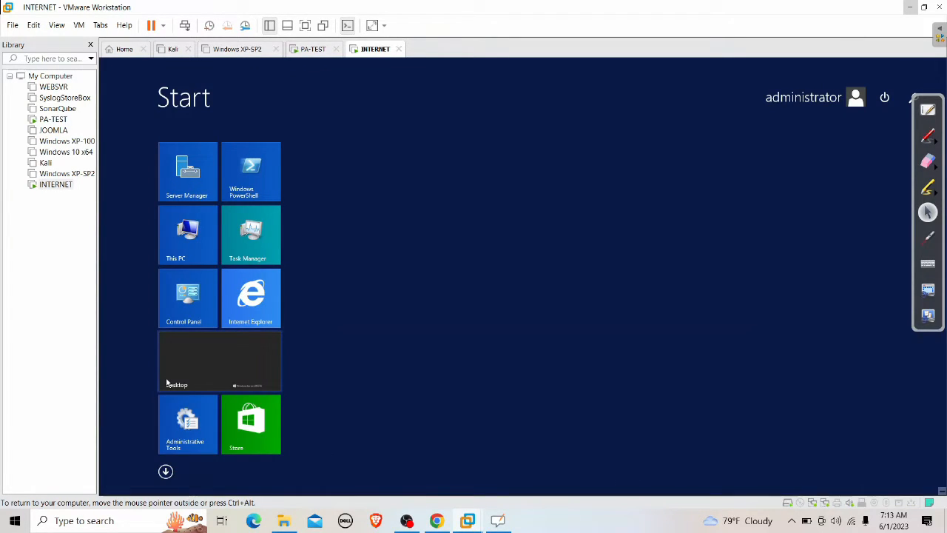
{"action": "type", "text": "act"}
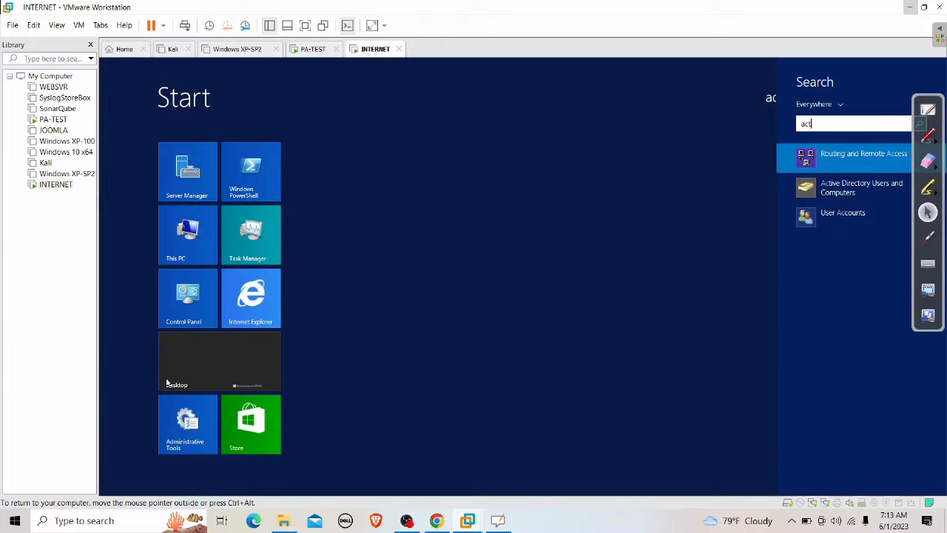
{"action": "key", "text": "Down"}
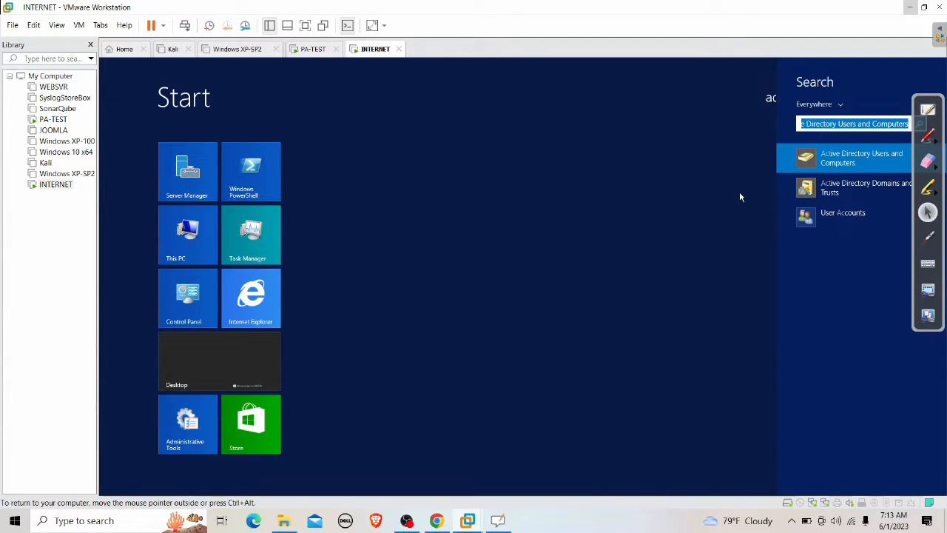
{"action": "key", "text": "Return"}
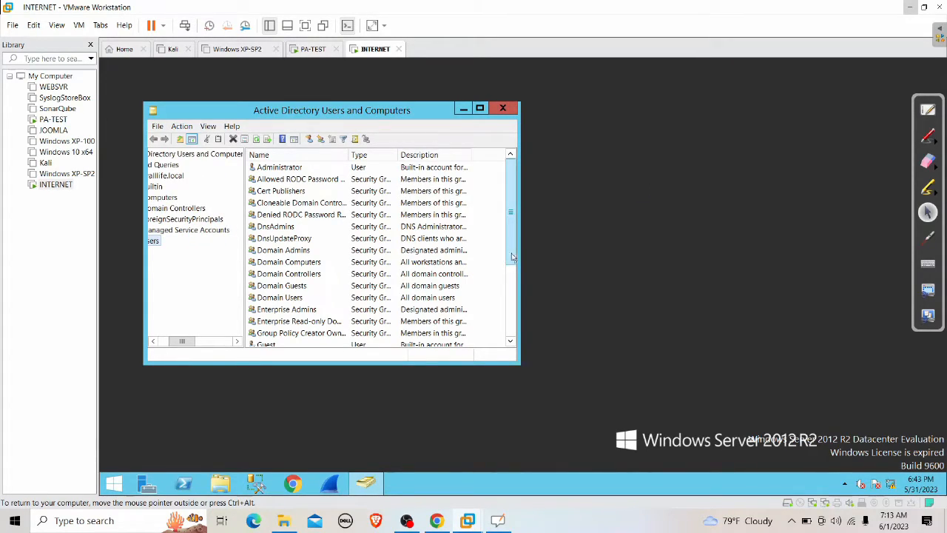
Step: Read the domain user's logon name on the Account tab of its properties, then close them
{"action": "left_click_drag", "start_coordinate": [511, 246], "coordinate": [512, 324]}
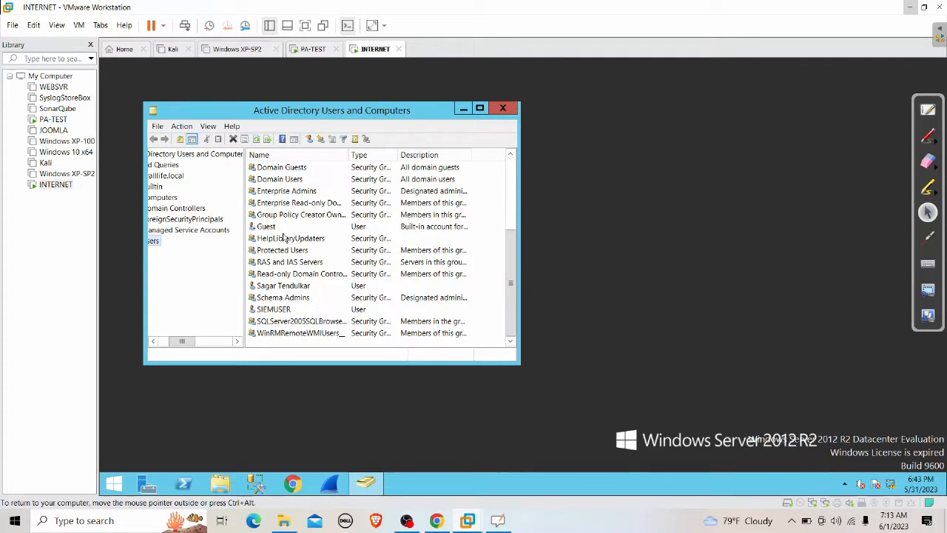
{"action": "right_click", "coordinate": [289, 288]}
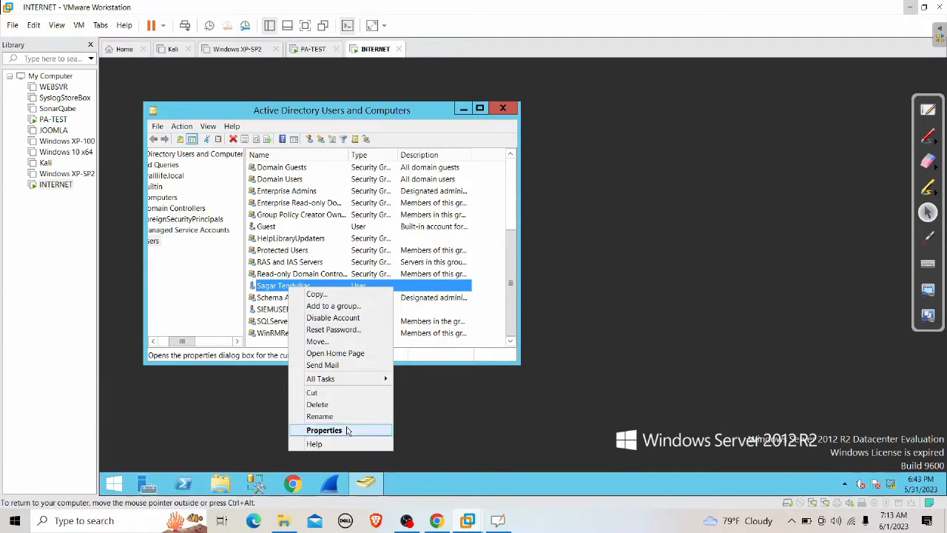
{"action": "left_click", "coordinate": [351, 430]}
{"action": "left_click", "coordinate": [286, 121]}
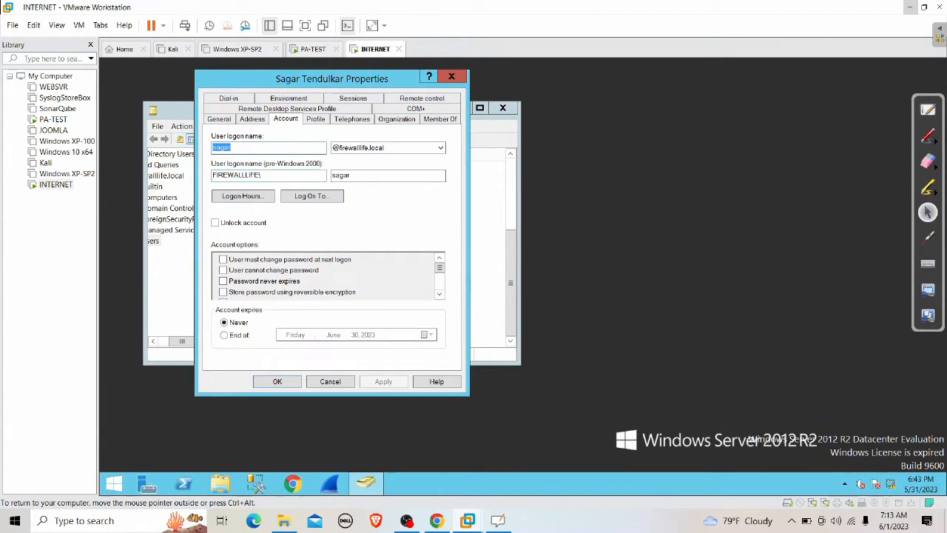
{"action": "left_click", "coordinate": [261, 148]}
{"action": "left_click", "coordinate": [452, 78]}
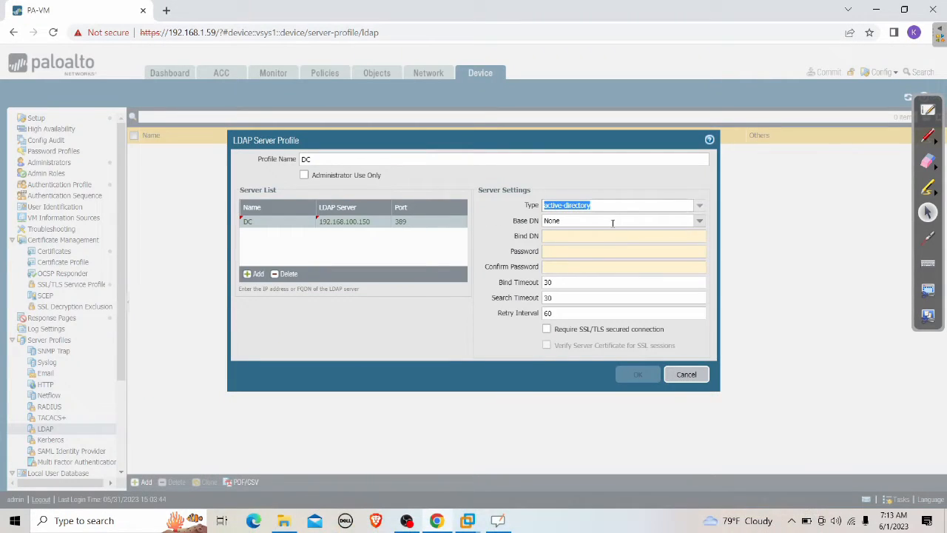
Step: Enter the domain user's bind DN and password, leave Base DN as None, and save the DC profile
{"action": "left_click", "coordinate": [572, 237]}
{"action": "key", "text": "Tab"}
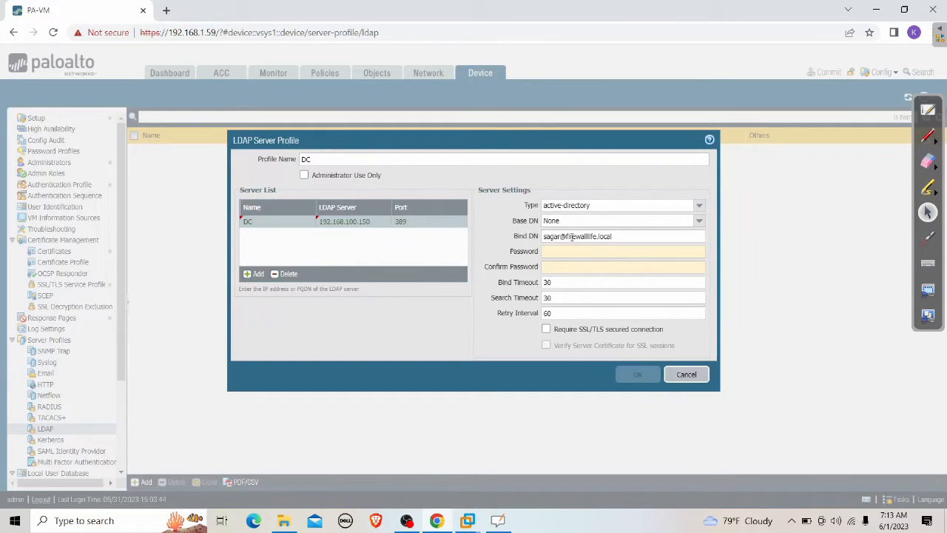
{"action": "type", "text": "********"}
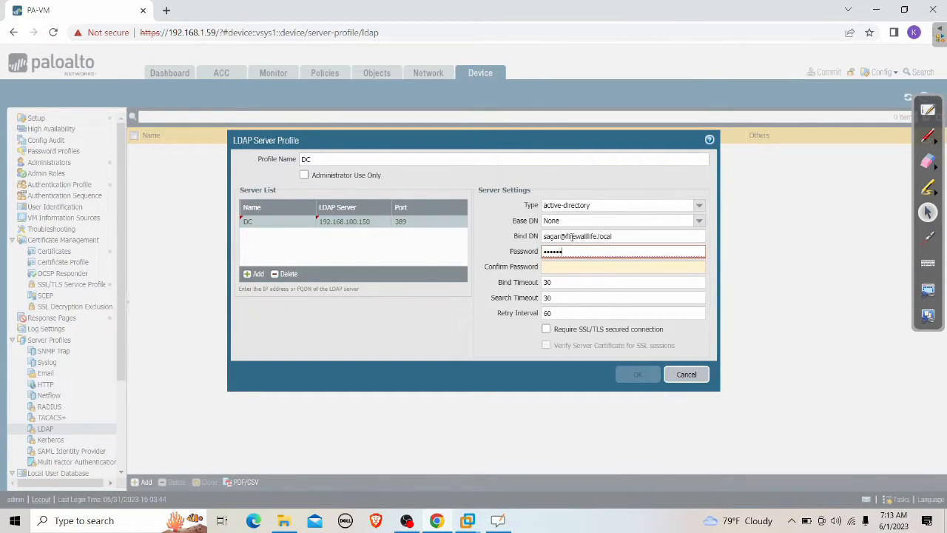
{"action": "type", "text": "************"}
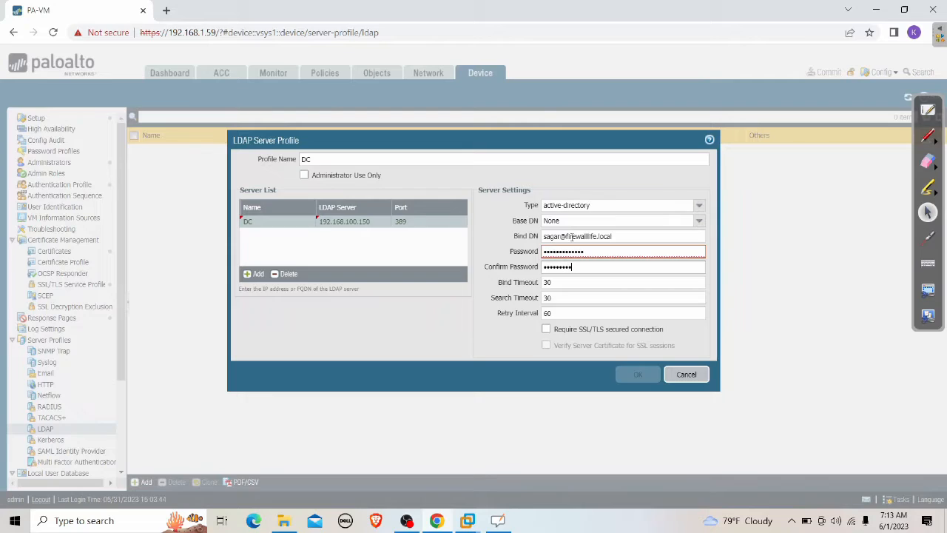
{"action": "type", "text": "*"}
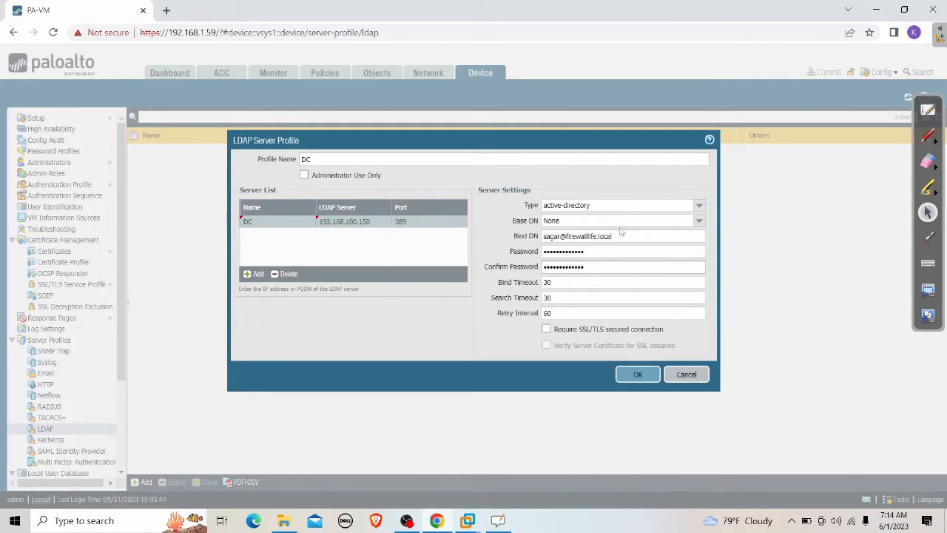
{"action": "left_click", "coordinate": [698, 222]}
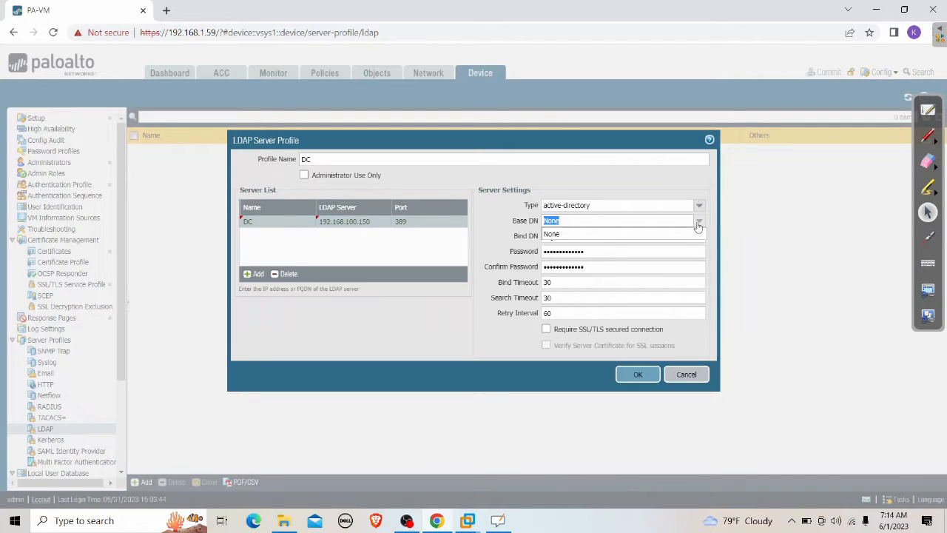
{"action": "left_click", "coordinate": [502, 359]}
{"action": "left_click", "coordinate": [635, 376]}
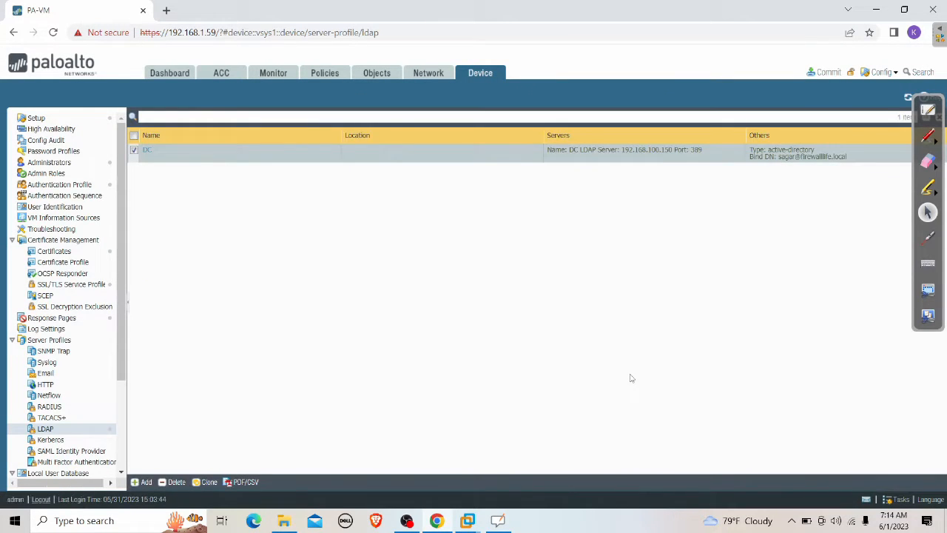
Step: Set the service route configuration to Customize, then show the OpenBoard diagram full screen
{"action": "left_click", "coordinate": [41, 121]}
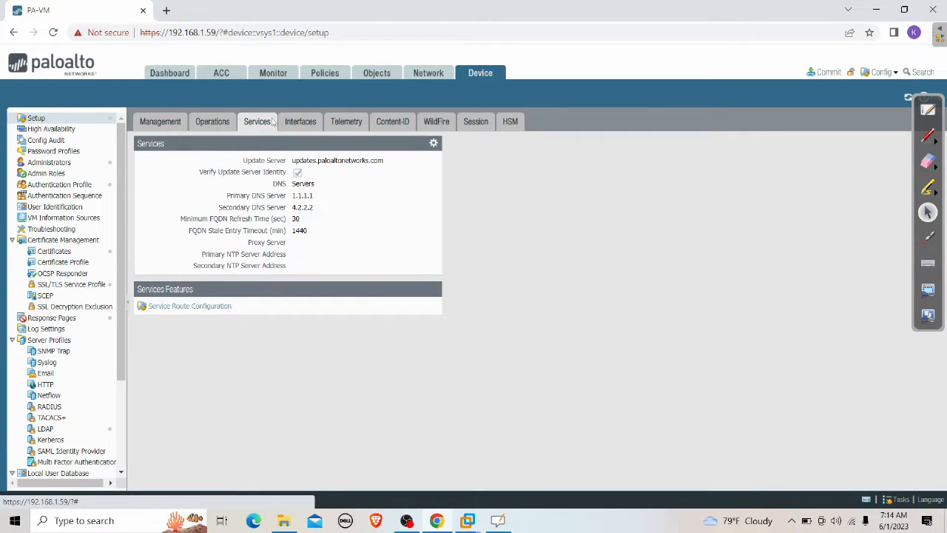
{"action": "left_click", "coordinate": [215, 306]}
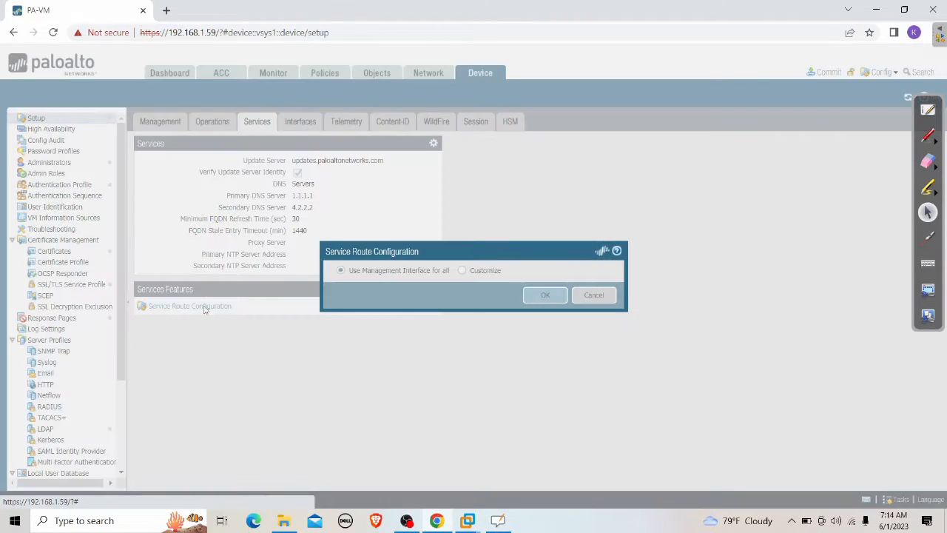
{"action": "left_click", "coordinate": [462, 270]}
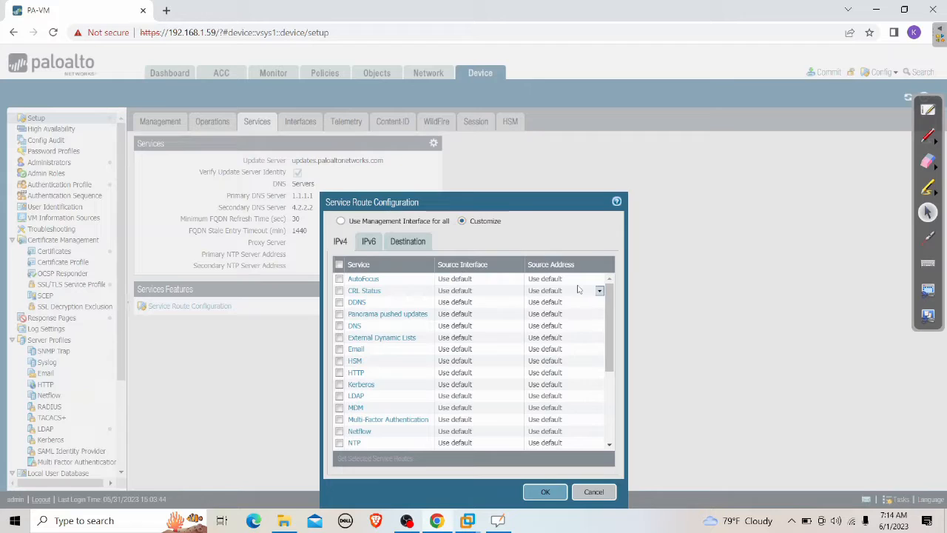
{"action": "left_click", "coordinate": [506, 524]}
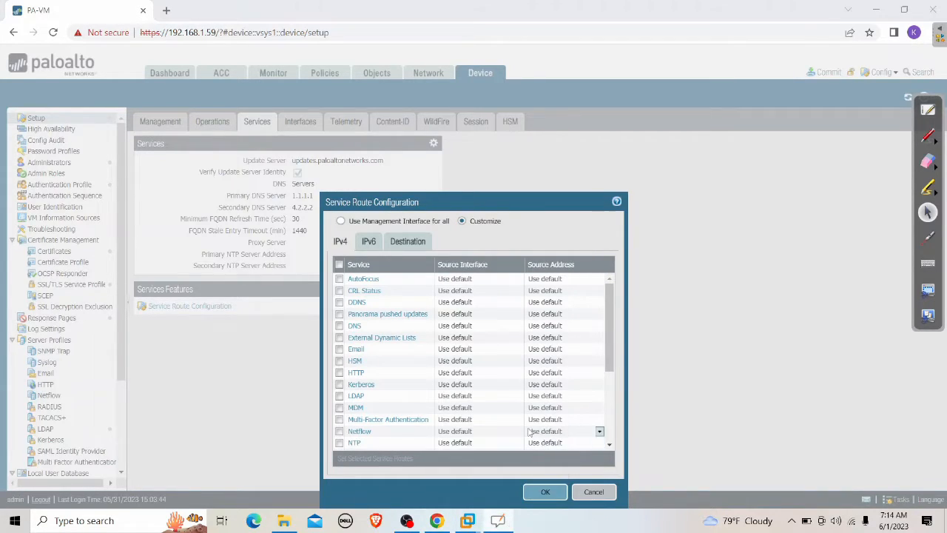
{"action": "left_click", "coordinate": [929, 111]}
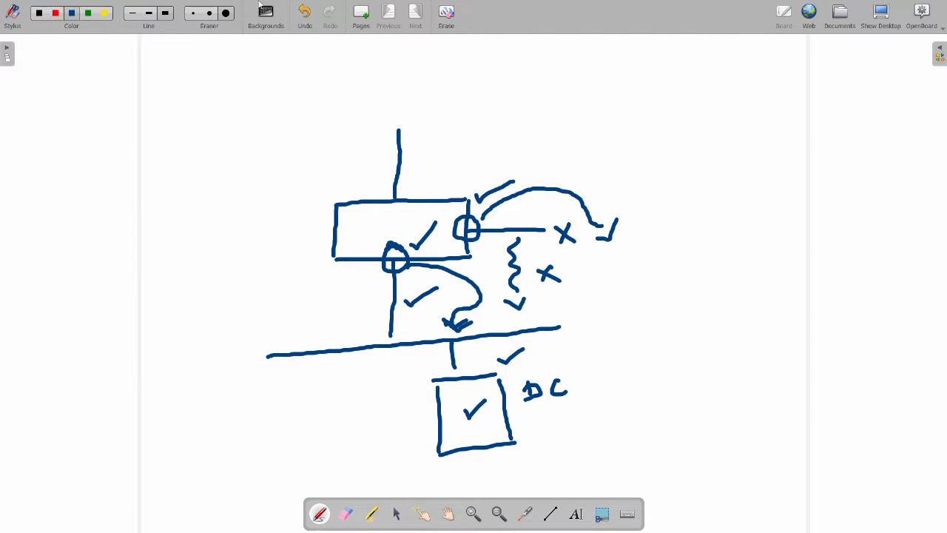
Step: In green, tick the DC box, the lower link and the upper-right path
{"action": "left_click", "coordinate": [87, 15]}
{"action": "left_click_drag", "start_coordinate": [395, 235], "coordinate": [426, 225]}
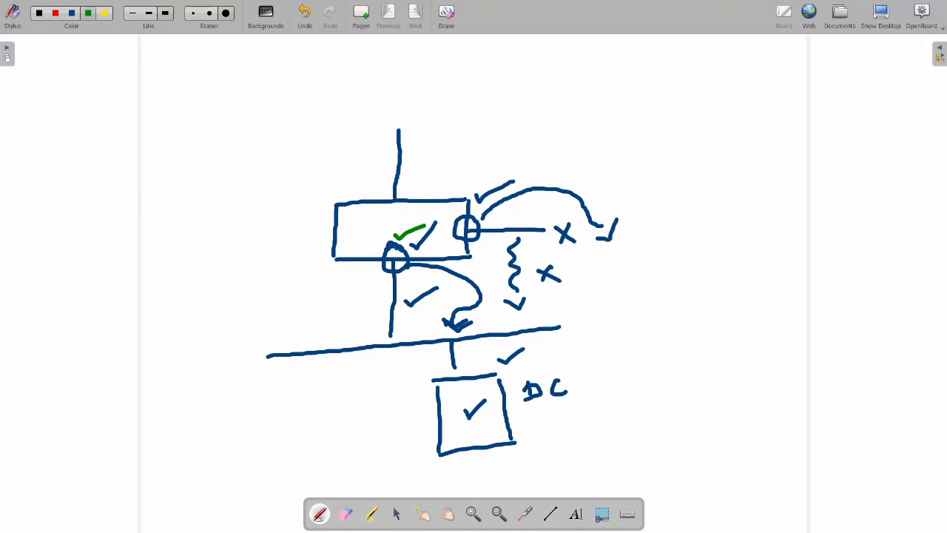
{"action": "left_click_drag", "start_coordinate": [419, 360], "coordinate": [438, 353]}
{"action": "mouse_move", "coordinate": [499, 219]}
{"action": "left_mouse_down"}
{"action": "mouse_move", "coordinate": [536, 208]}
{"action": "mouse_move", "coordinate": [532, 216]}
{"action": "mouse_move", "coordinate": [546, 215]}
{"action": "left_mouse_up"}
Step: Route LDAP traffic through source interface ethernet1/2 and save the service route configuration
{"action": "left_click", "coordinate": [880, 13]}
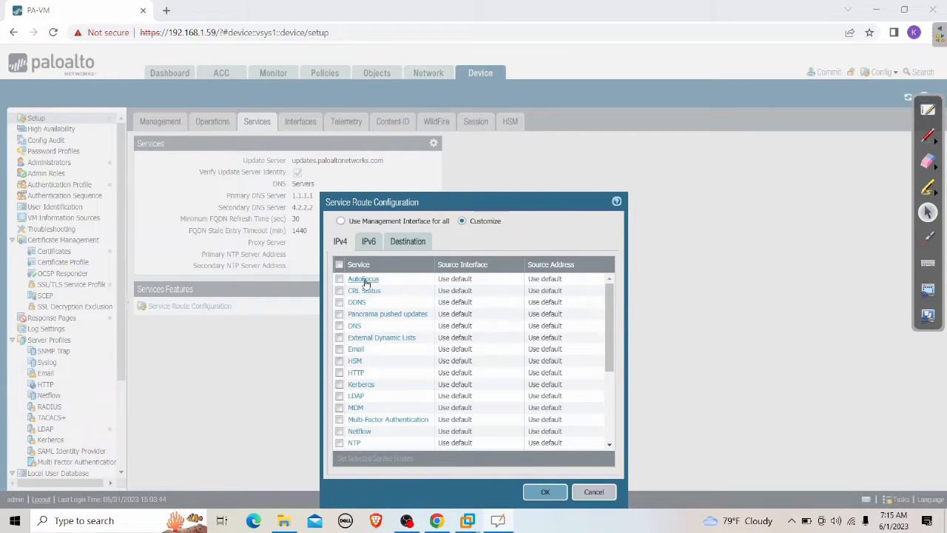
{"action": "left_click", "coordinate": [356, 397]}
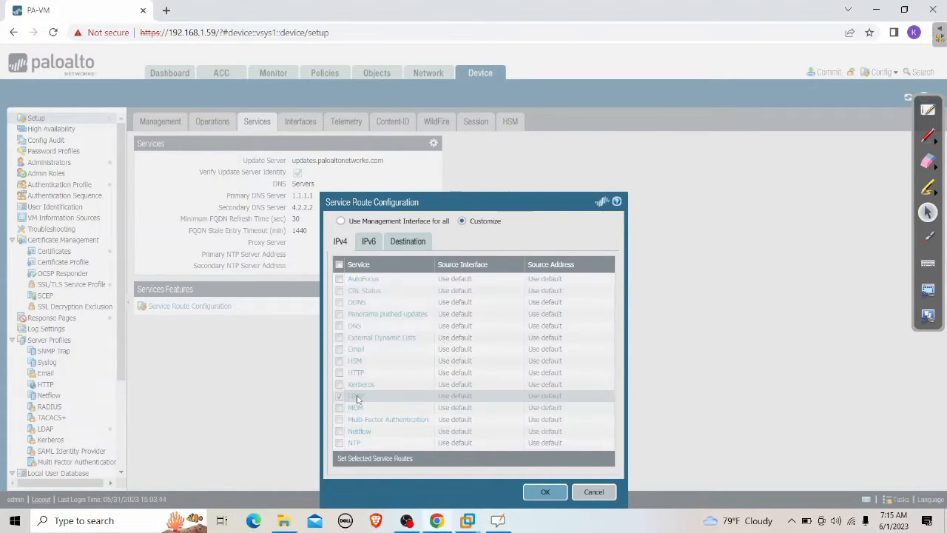
{"action": "left_click", "coordinate": [606, 273]}
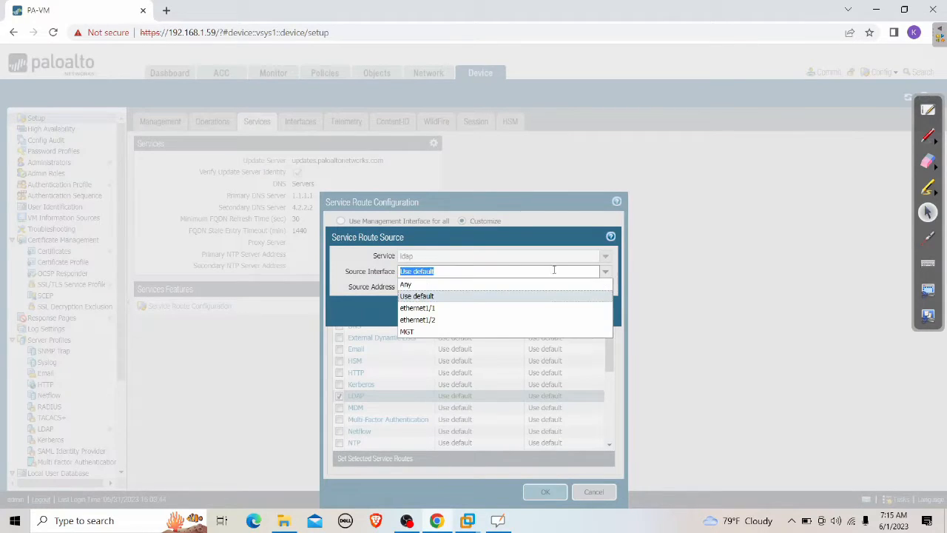
{"action": "left_click", "coordinate": [444, 319]}
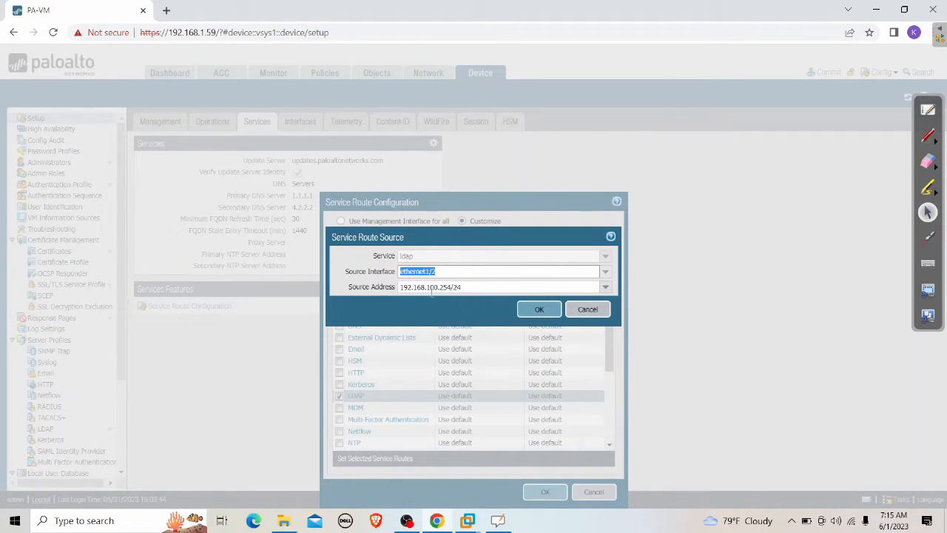
{"action": "left_click", "coordinate": [536, 310]}
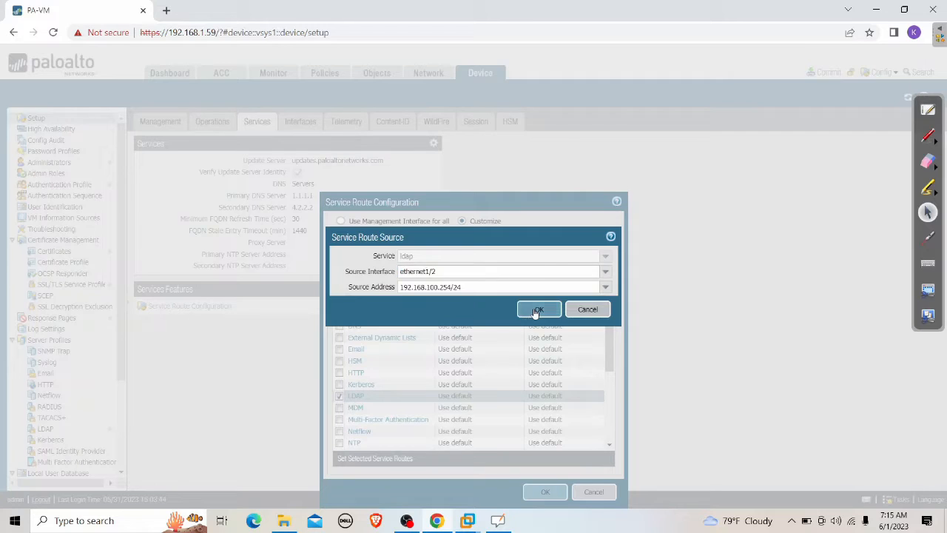
{"action": "left_click", "coordinate": [545, 492]}
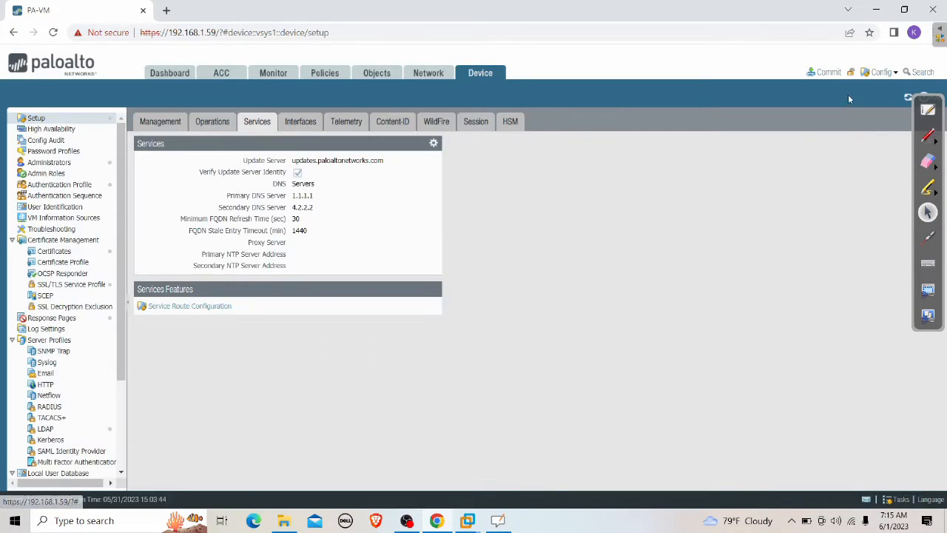
Step: Commit the configuration and close the finished commit status
{"action": "left_click", "coordinate": [824, 71]}
{"action": "left_click", "coordinate": [591, 417]}
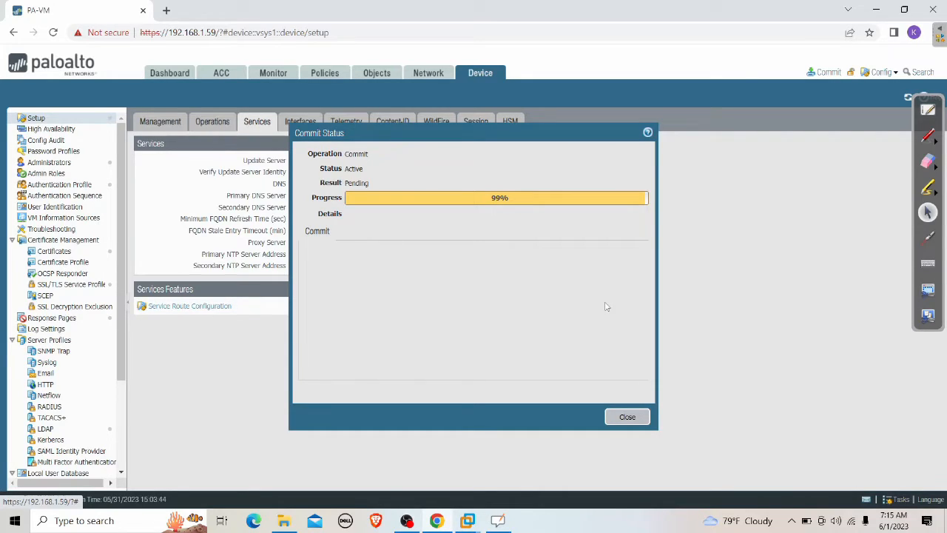
{"action": "left_click", "coordinate": [630, 418]}
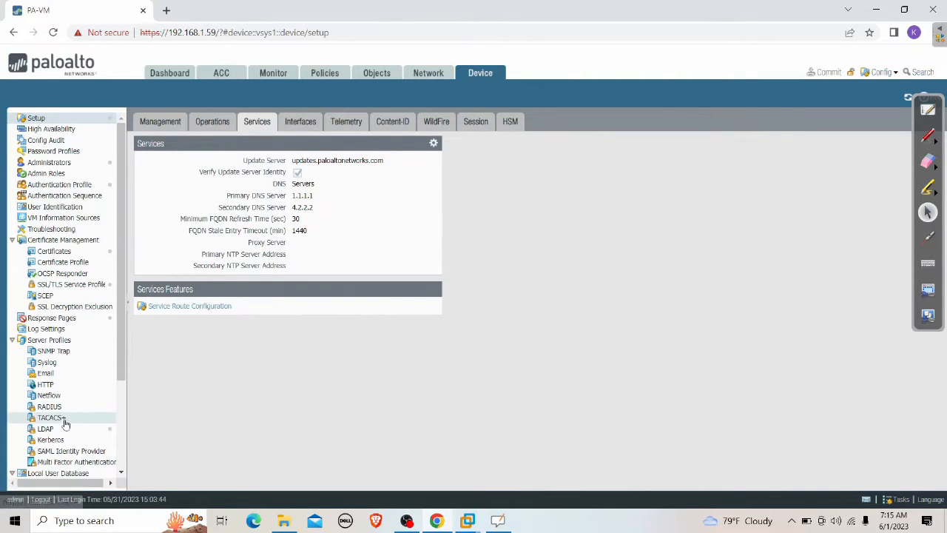
Step: Give the DC LDAP profile Base DN DC=firewalllife,DC=local and save it
{"action": "left_click", "coordinate": [59, 431]}
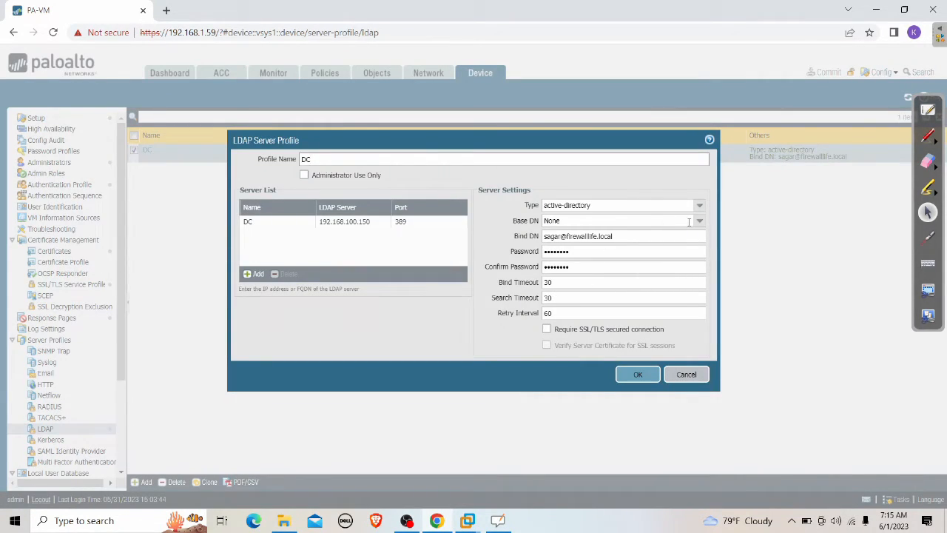
{"action": "left_click", "coordinate": [699, 220]}
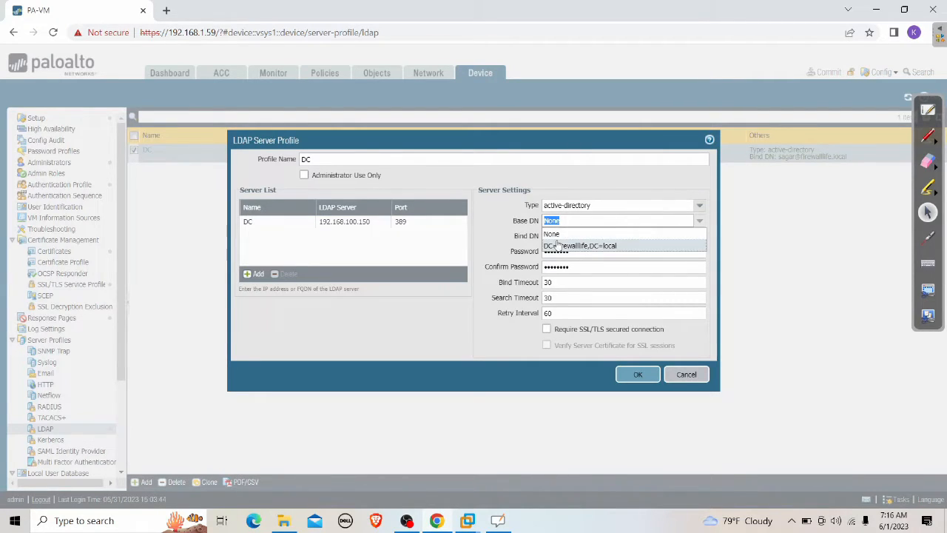
{"action": "left_click", "coordinate": [594, 249]}
{"action": "left_click", "coordinate": [640, 375]}
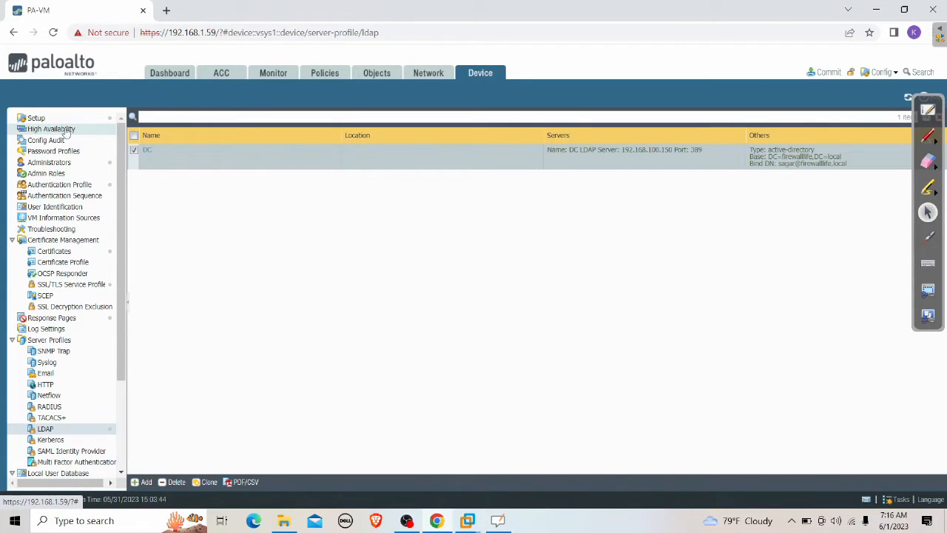
Step: Check the User Mapping tab, then add a new entry under Group Mapping Settings
{"action": "left_click", "coordinate": [51, 208]}
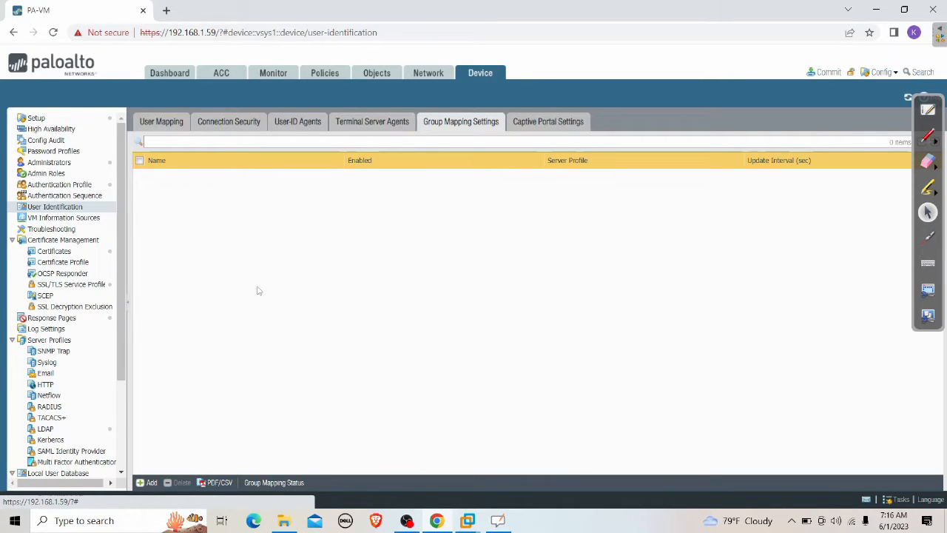
{"action": "left_click", "coordinate": [145, 124]}
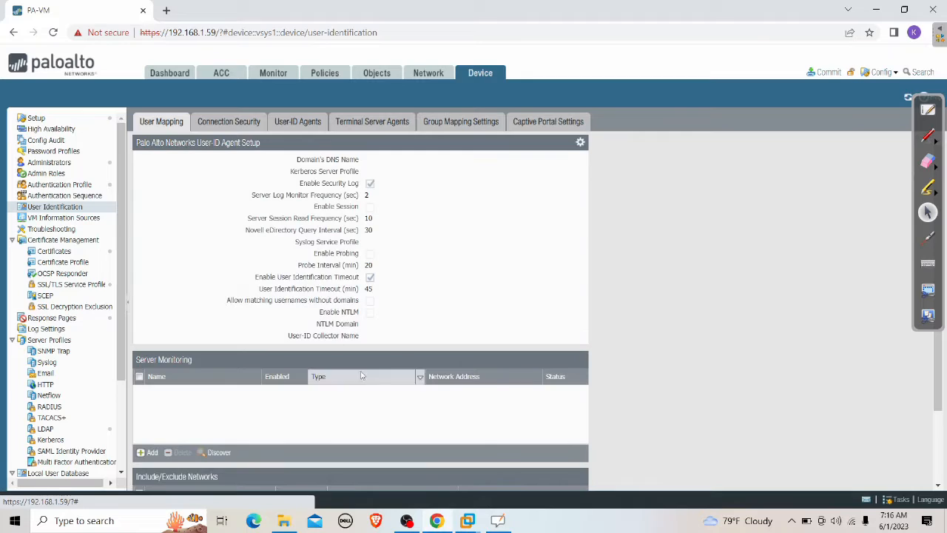
{"action": "left_click", "coordinate": [450, 124]}
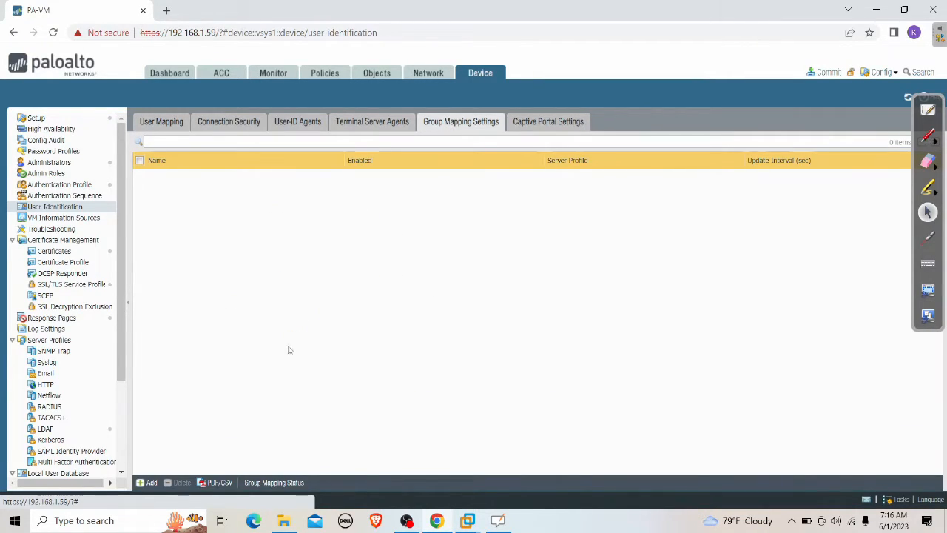
{"action": "left_click", "coordinate": [145, 483]}
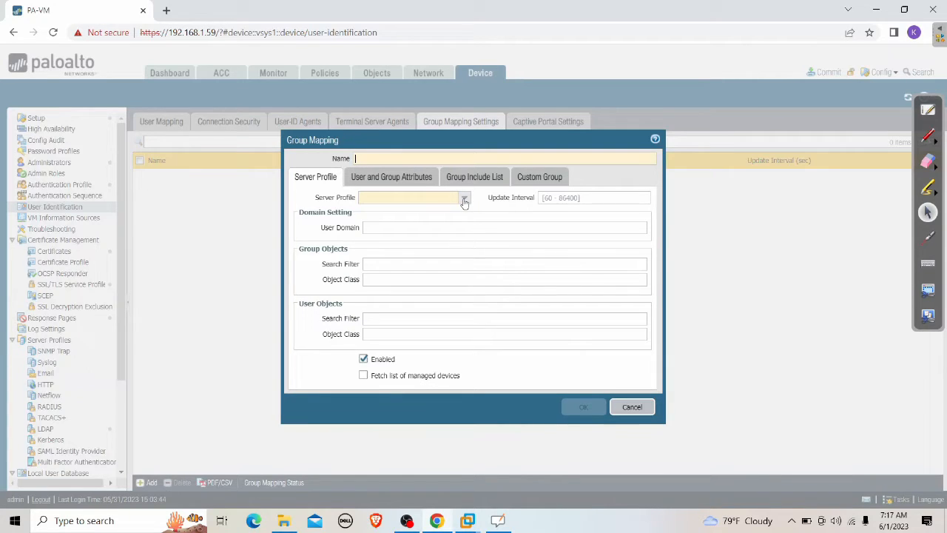
Step: Choose server profile DC and expand DC=firewalllife,DC=local in the Group Include List
{"action": "left_click", "coordinate": [463, 201]}
{"action": "left_click", "coordinate": [403, 215]}
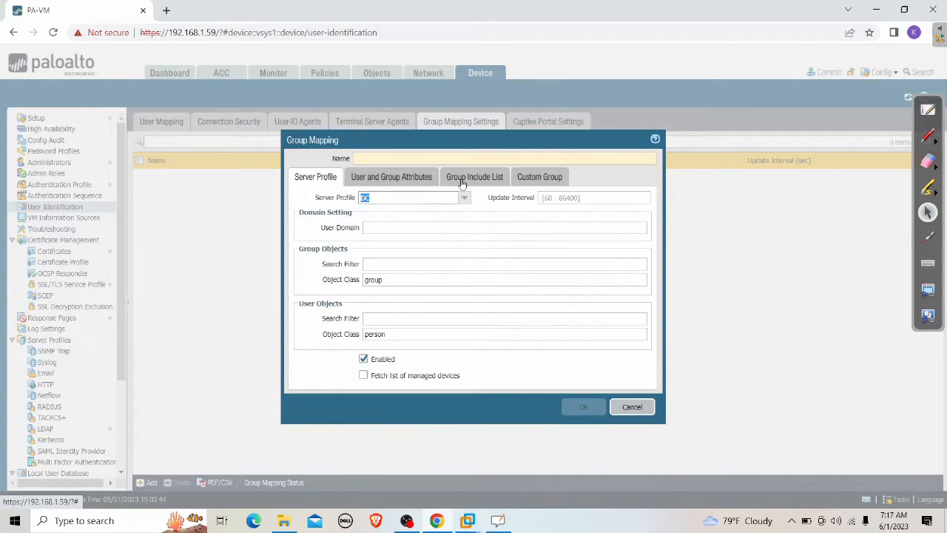
{"action": "left_click", "coordinate": [485, 183]}
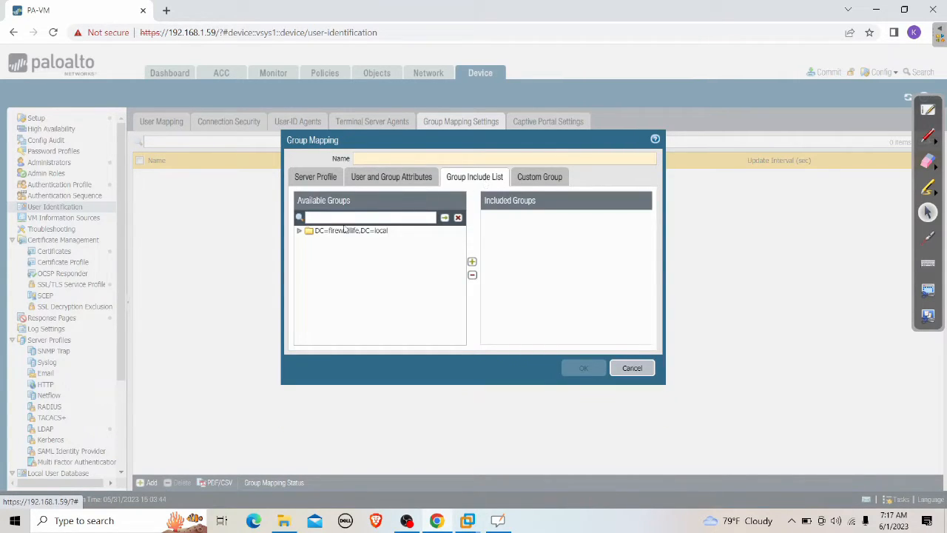
{"action": "left_click", "coordinate": [300, 233]}
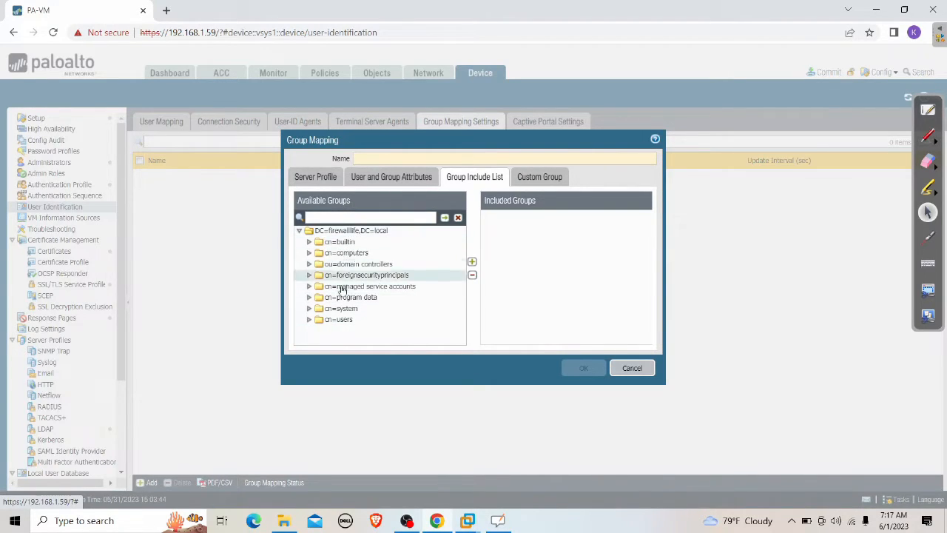
Step: Discard the group mapping and reset the LDAP service route to the default interface
{"action": "left_click", "coordinate": [631, 368]}
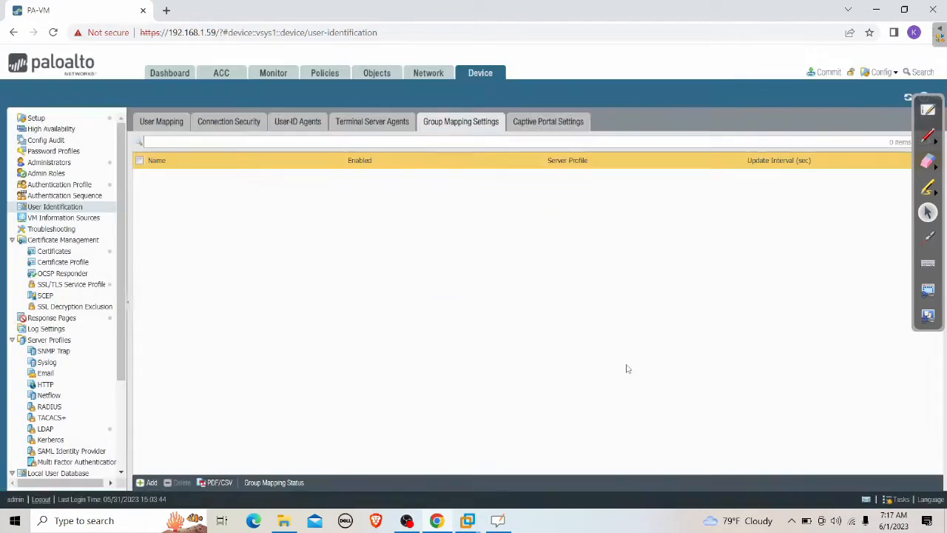
{"action": "left_click", "coordinate": [41, 120]}
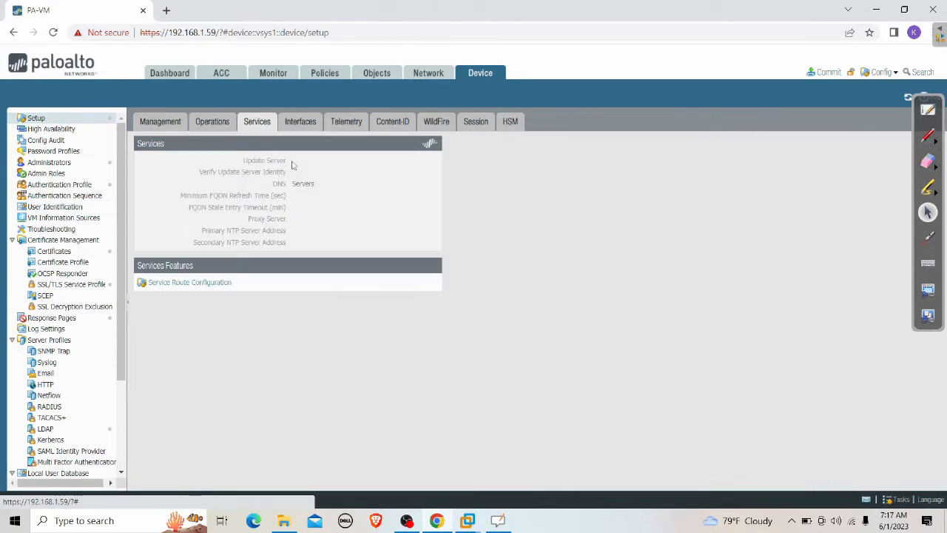
{"action": "left_click", "coordinate": [190, 307]}
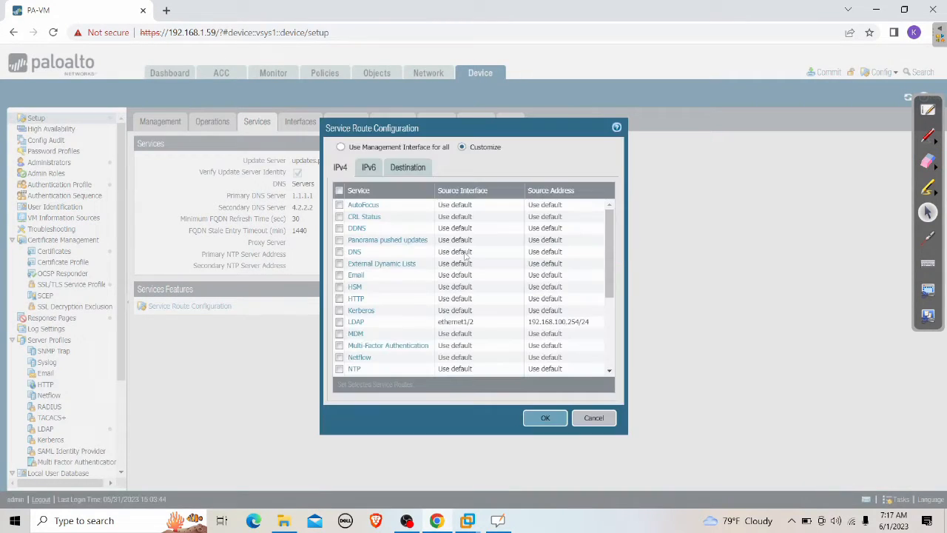
{"action": "left_click", "coordinate": [357, 323]}
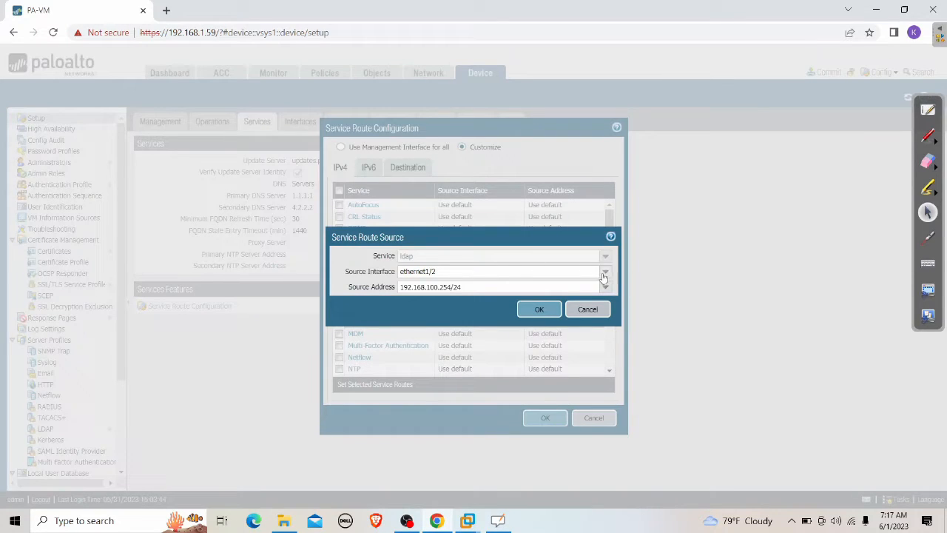
{"action": "left_click", "coordinate": [605, 271]}
{"action": "left_click", "coordinate": [417, 296]}
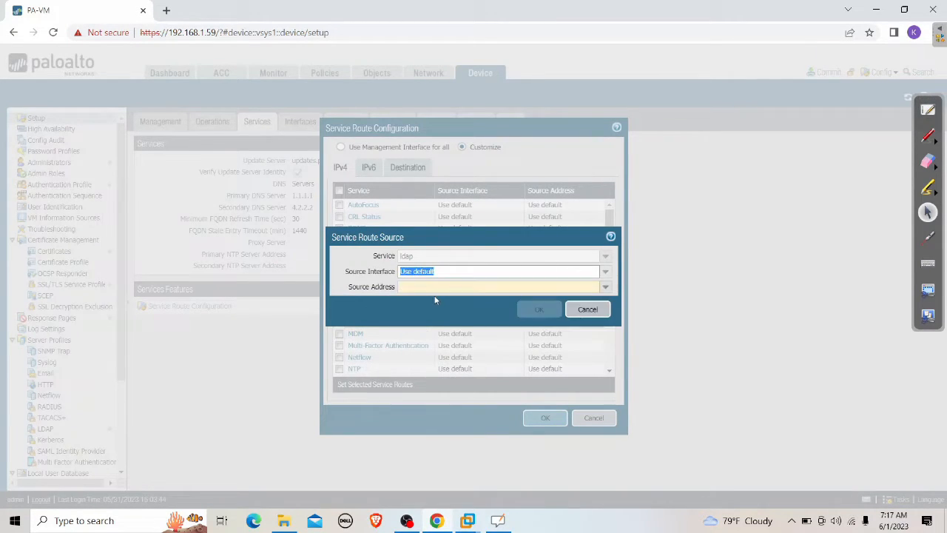
{"action": "left_click", "coordinate": [546, 315]}
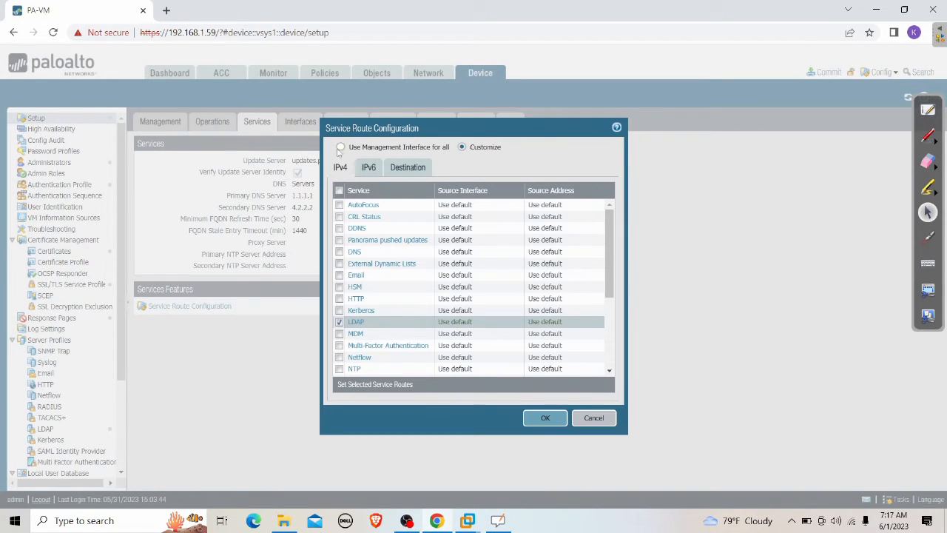
Step: Send all services through the management interface, save, and start a commit
{"action": "left_click", "coordinate": [340, 146]}
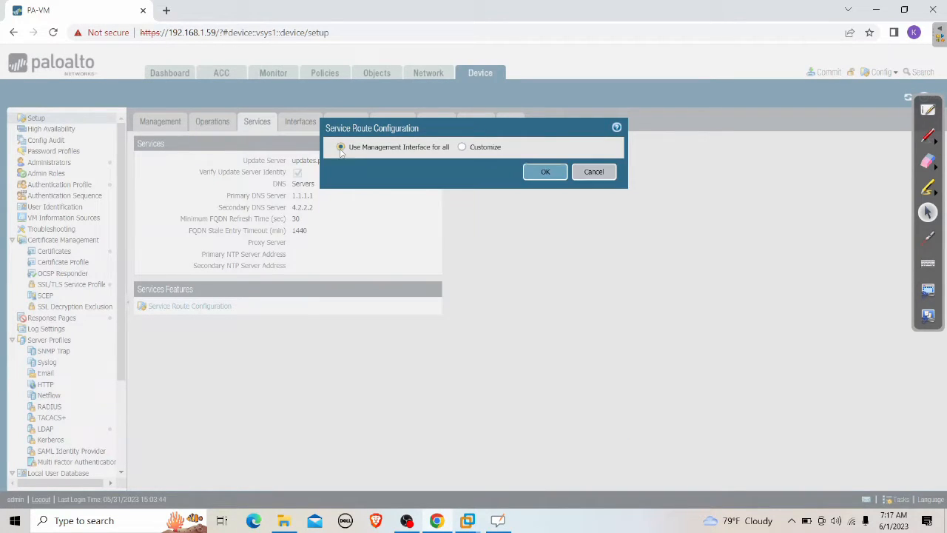
{"action": "left_click", "coordinate": [548, 172]}
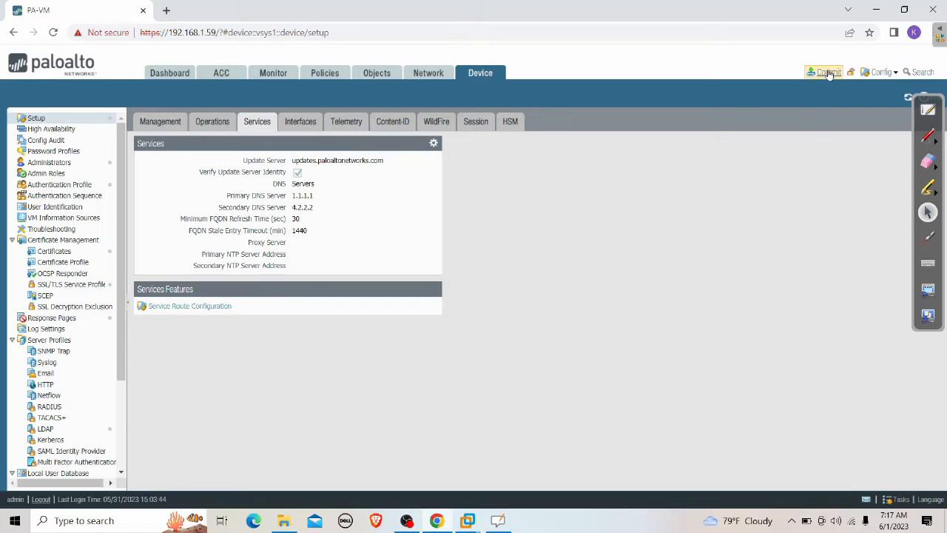
{"action": "left_click", "coordinate": [825, 72]}
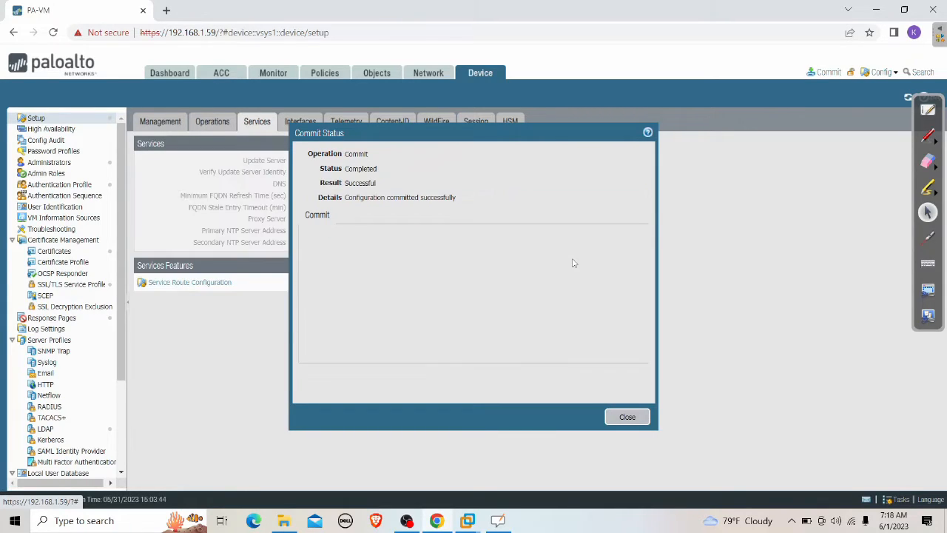
Step: Try a new group mapping with server profile DC; LDAP to 192.168.100.150:389 fails, so cancel it
{"action": "left_click", "coordinate": [626, 417]}
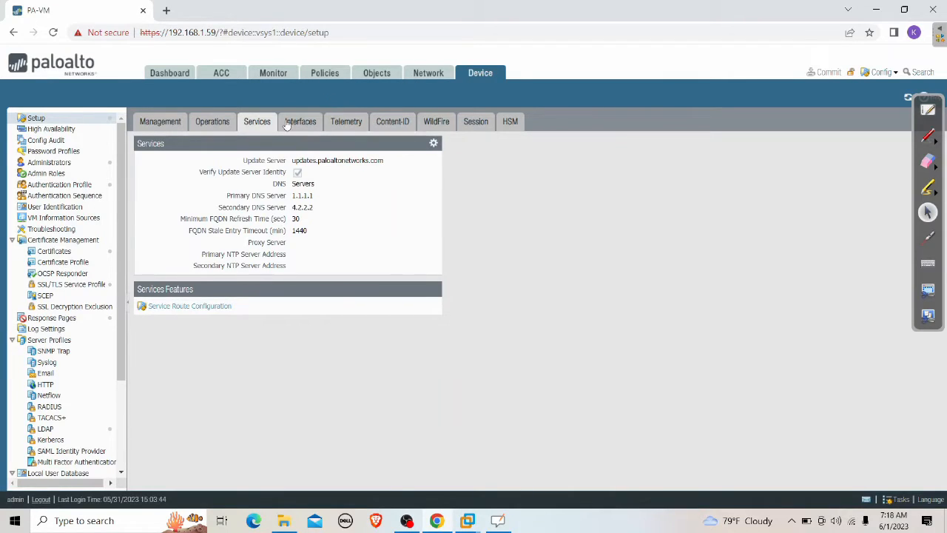
{"action": "left_click", "coordinate": [71, 211]}
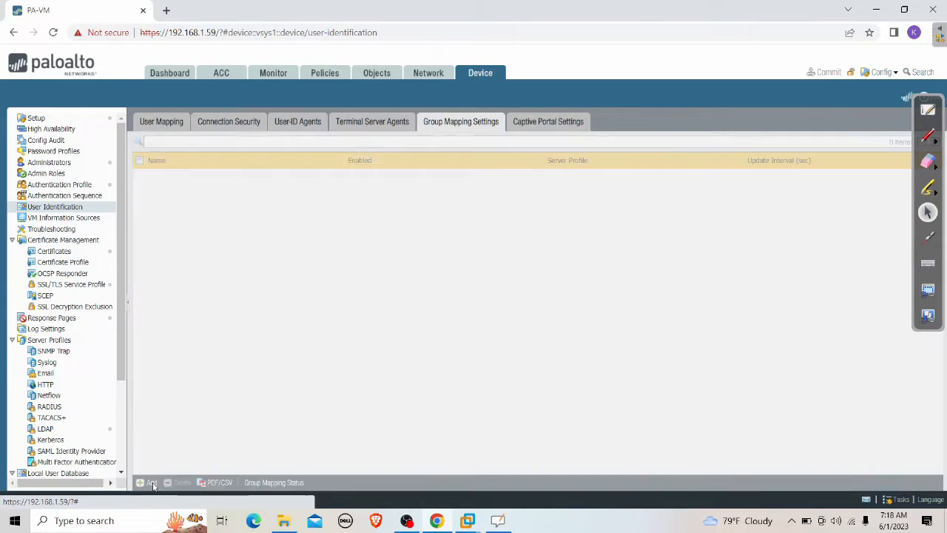
{"action": "left_click", "coordinate": [150, 483]}
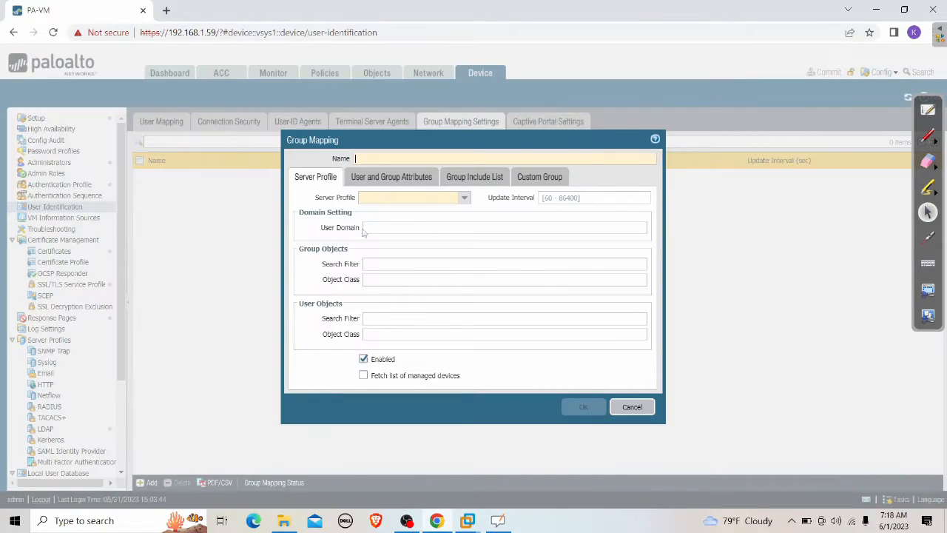
{"action": "left_click", "coordinate": [464, 200]}
{"action": "left_click", "coordinate": [396, 212]}
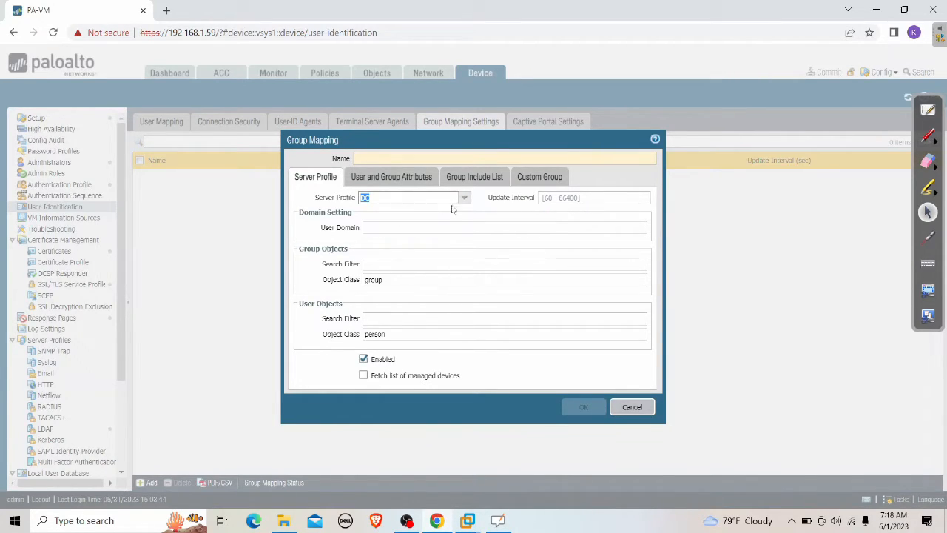
{"action": "left_click", "coordinate": [471, 184]}
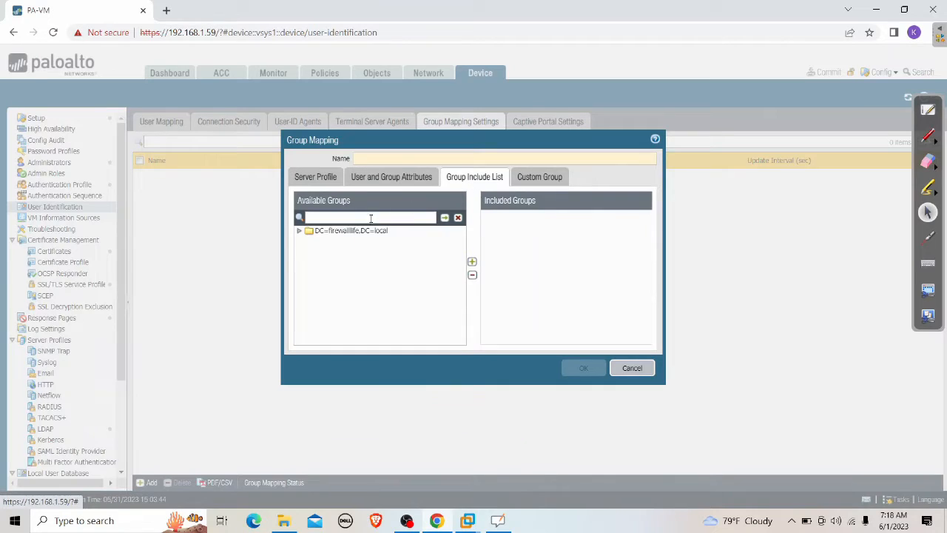
{"action": "left_click", "coordinate": [301, 233]}
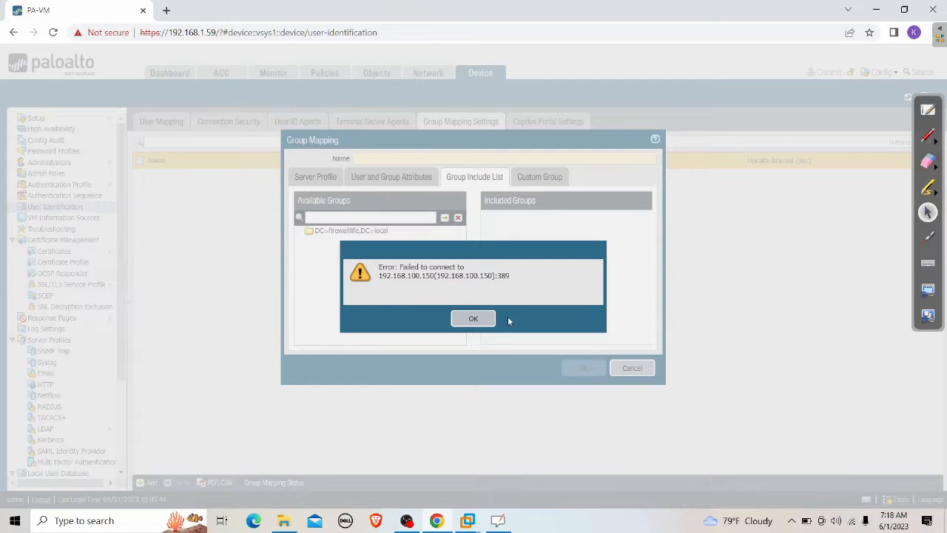
{"action": "left_click", "coordinate": [477, 318]}
{"action": "left_click", "coordinate": [628, 374]}
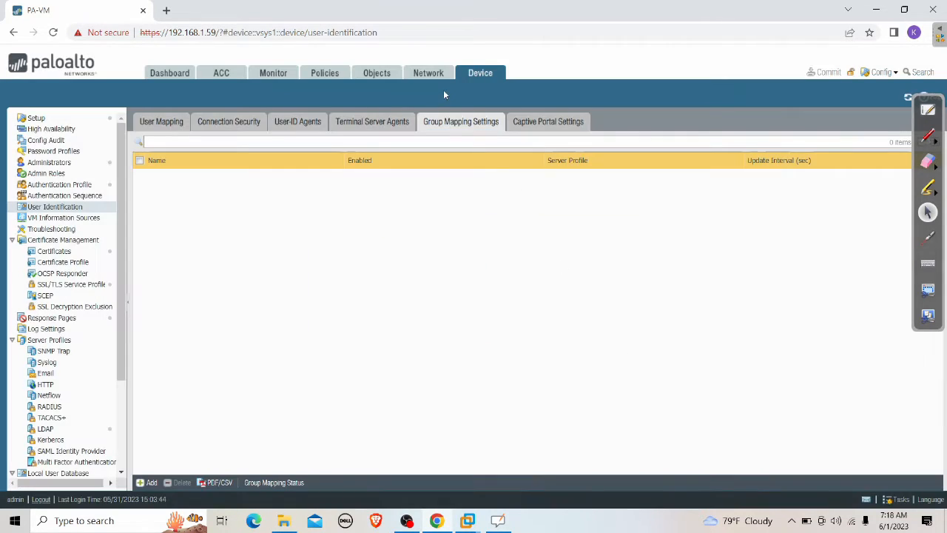
Step: Customize the LDAP service route to use source interface ethernet1/2 and save it
{"action": "left_click", "coordinate": [67, 119]}
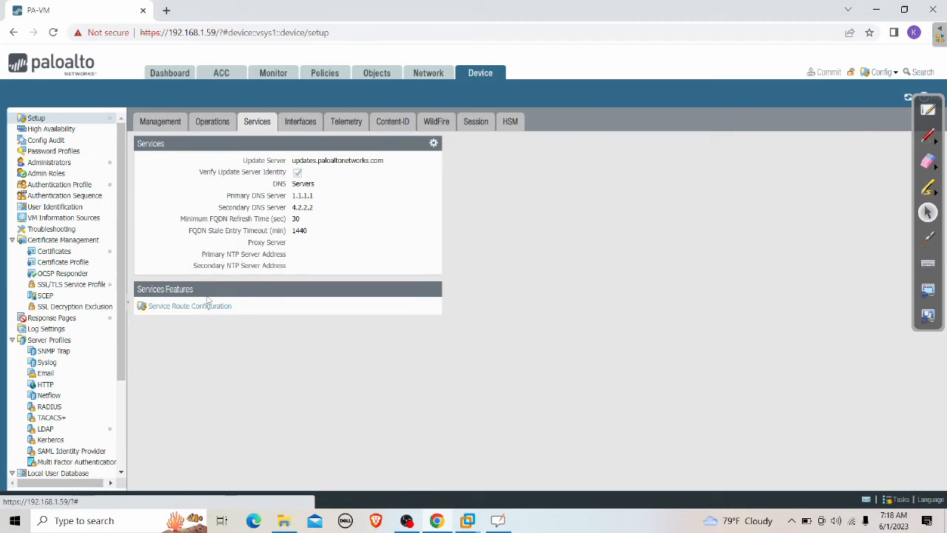
{"action": "left_click", "coordinate": [197, 305]}
{"action": "left_click", "coordinate": [463, 270]}
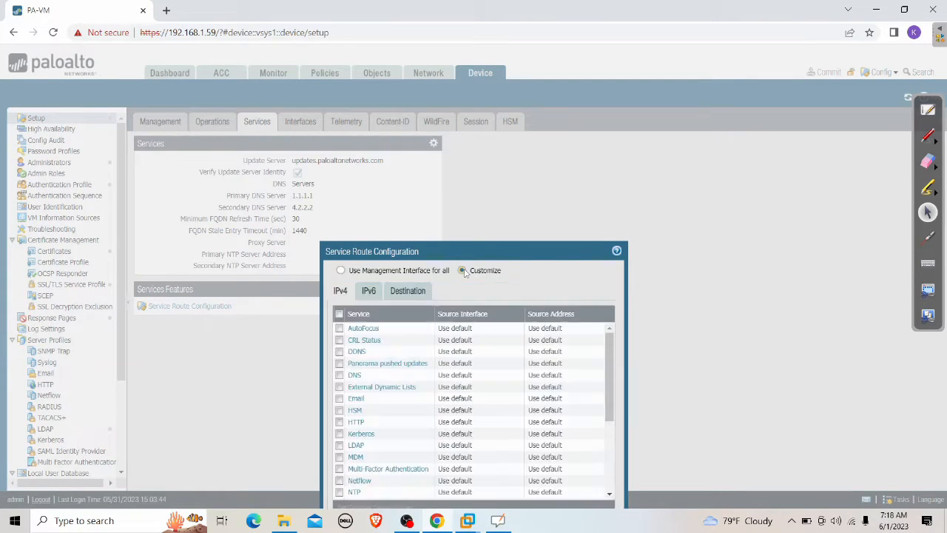
{"action": "left_click", "coordinate": [357, 395]}
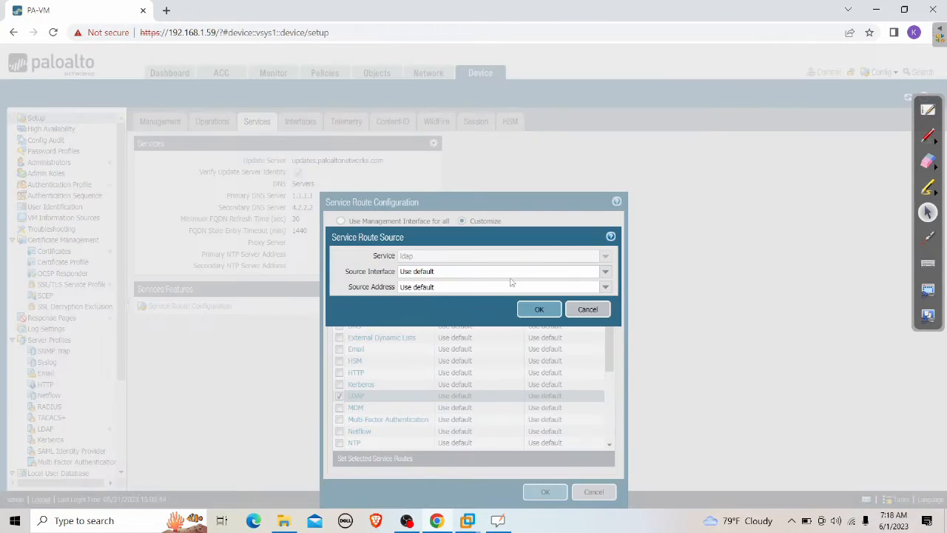
{"action": "left_click", "coordinate": [605, 271]}
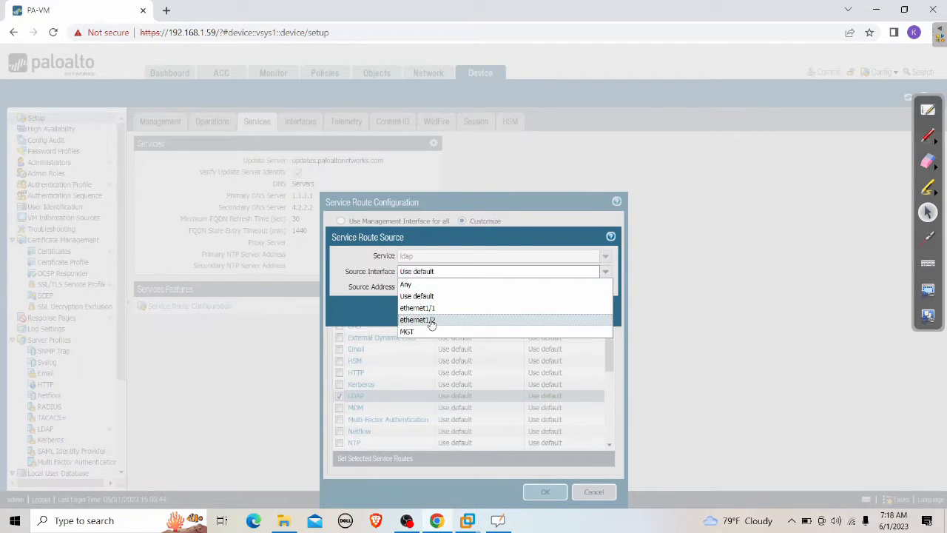
{"action": "left_click", "coordinate": [431, 322]}
{"action": "left_click", "coordinate": [539, 309]}
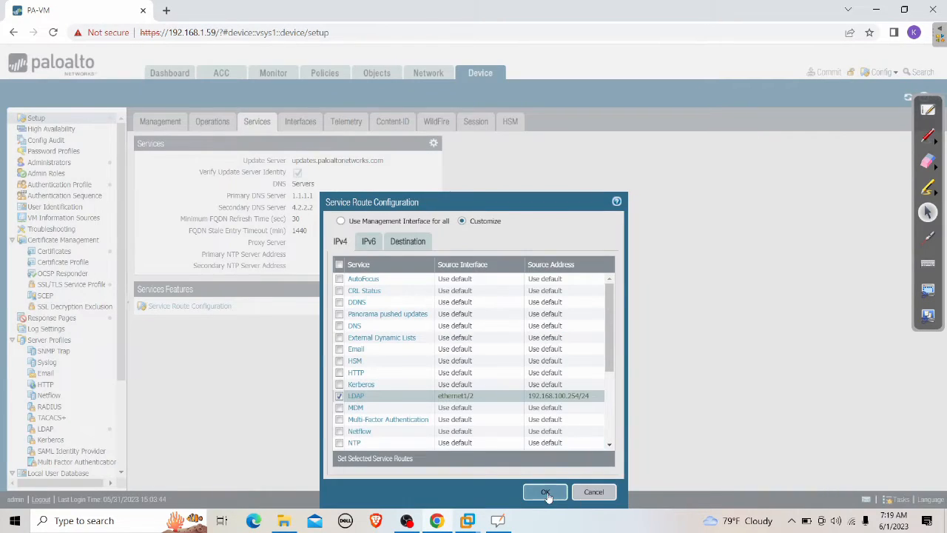
{"action": "left_click", "coordinate": [545, 491]}
Step: Commit the configuration and close the finished commit status
{"action": "left_click", "coordinate": [827, 73]}
{"action": "left_click", "coordinate": [576, 418]}
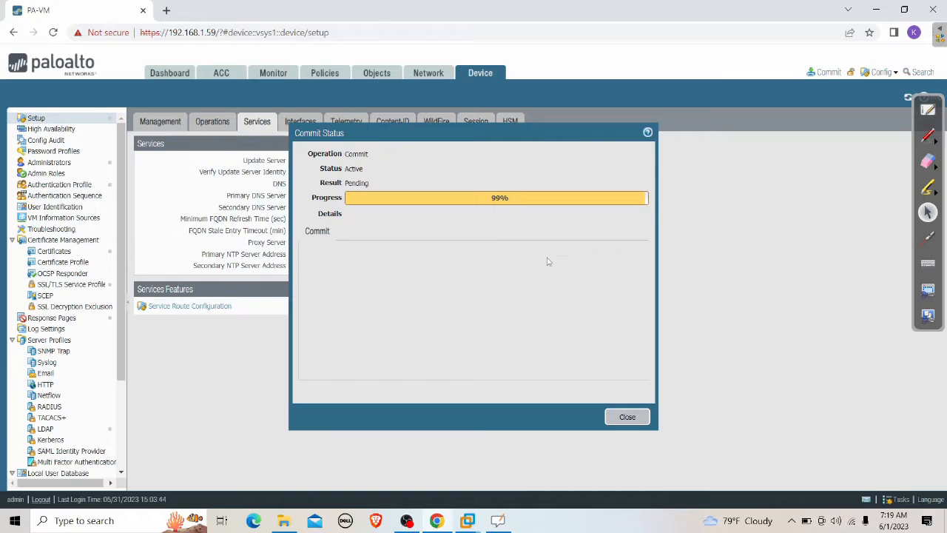
{"action": "left_click", "coordinate": [627, 417]}
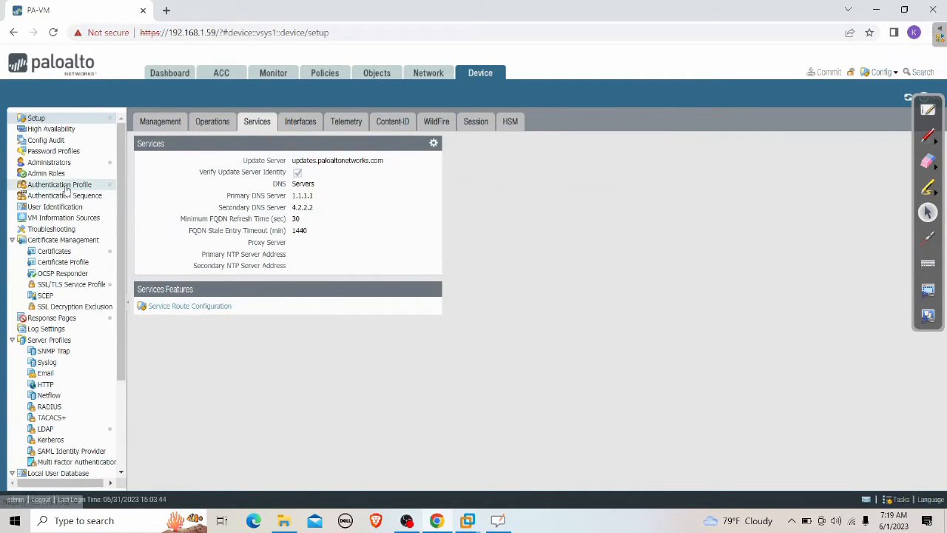
Step: Add a group mapping with server profile DC and expand DC=firewalllife,DC=local to confirm its containers load
{"action": "left_click", "coordinate": [55, 206]}
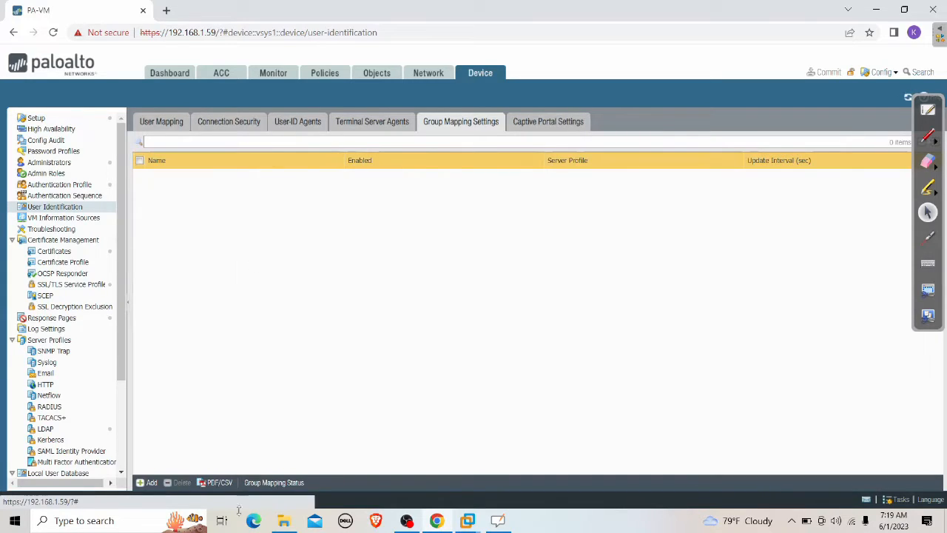
{"action": "left_click", "coordinate": [146, 482]}
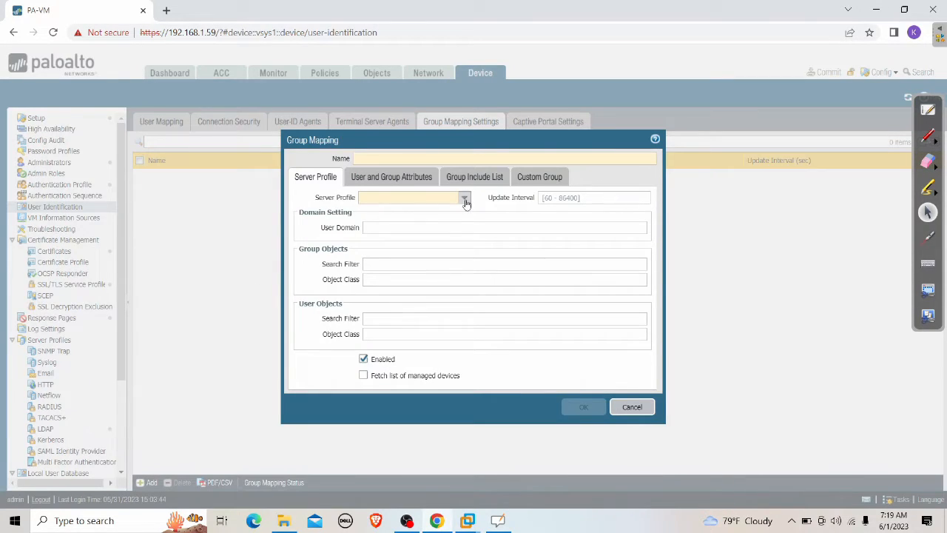
{"action": "left_click", "coordinate": [464, 198]}
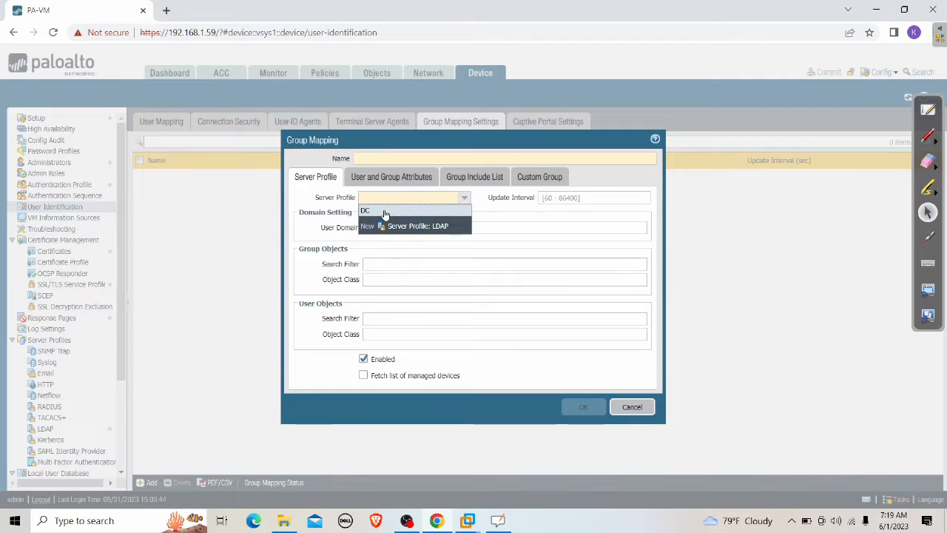
{"action": "left_click", "coordinate": [385, 212]}
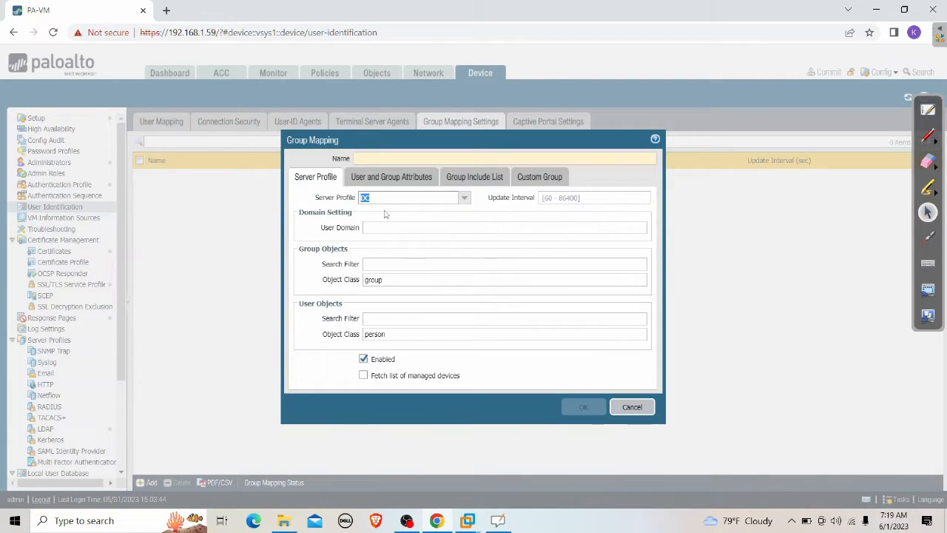
{"action": "left_click", "coordinate": [467, 185]}
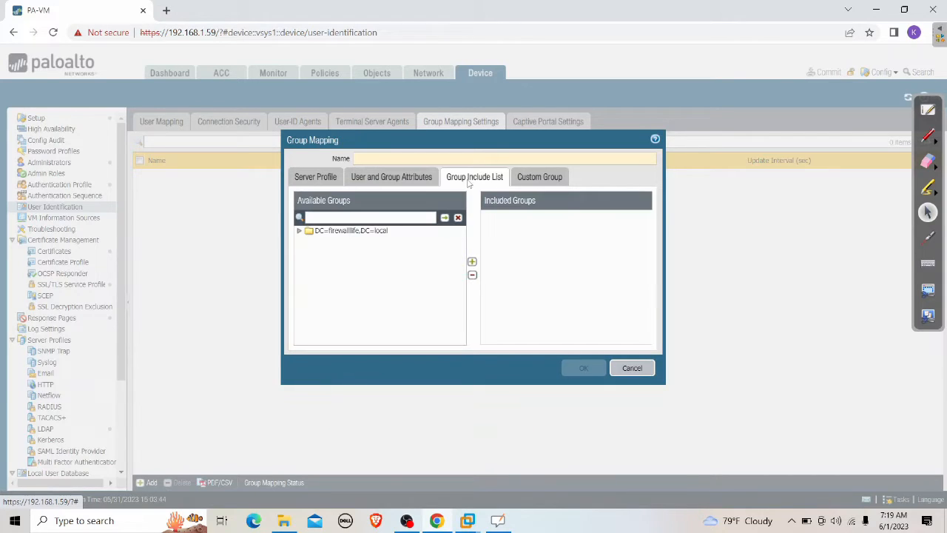
{"action": "left_click", "coordinate": [298, 231]}
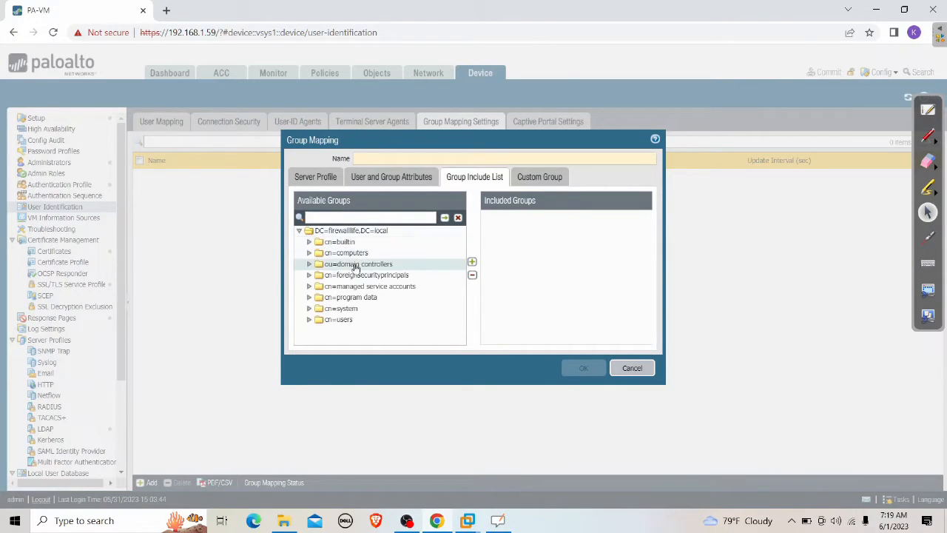
Step: Cancel the group mapping, then review the LDAP server profiles and the Authentication Profile list
{"action": "left_click", "coordinate": [643, 371]}
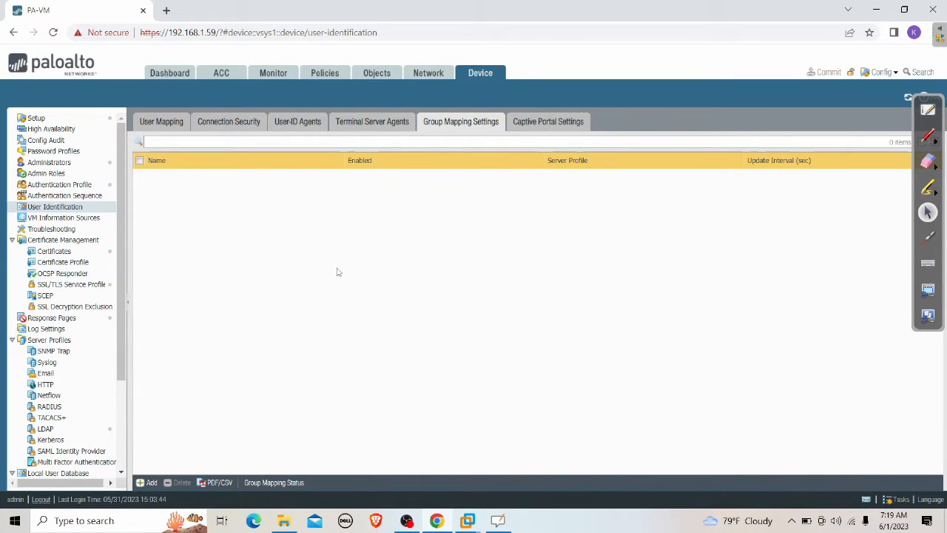
{"action": "left_click", "coordinate": [60, 430]}
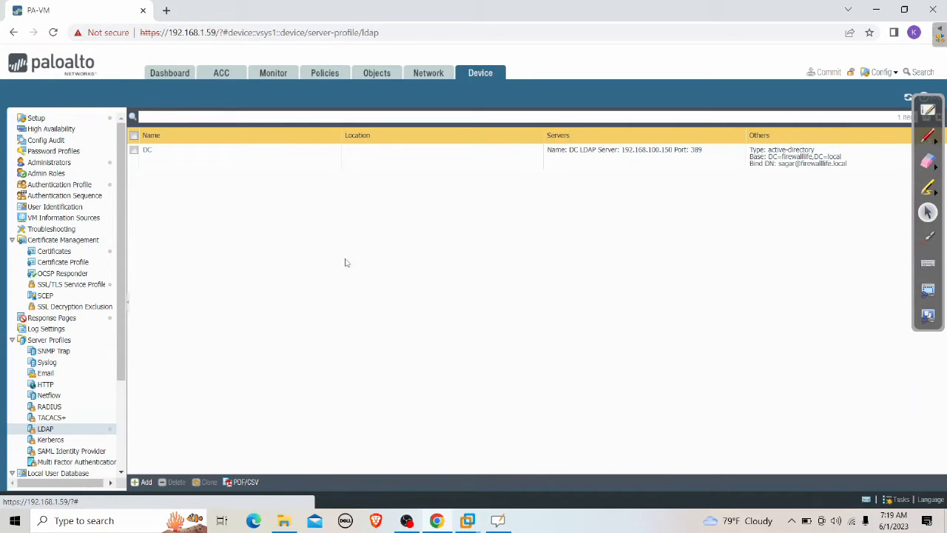
{"action": "left_click", "coordinate": [70, 185]}
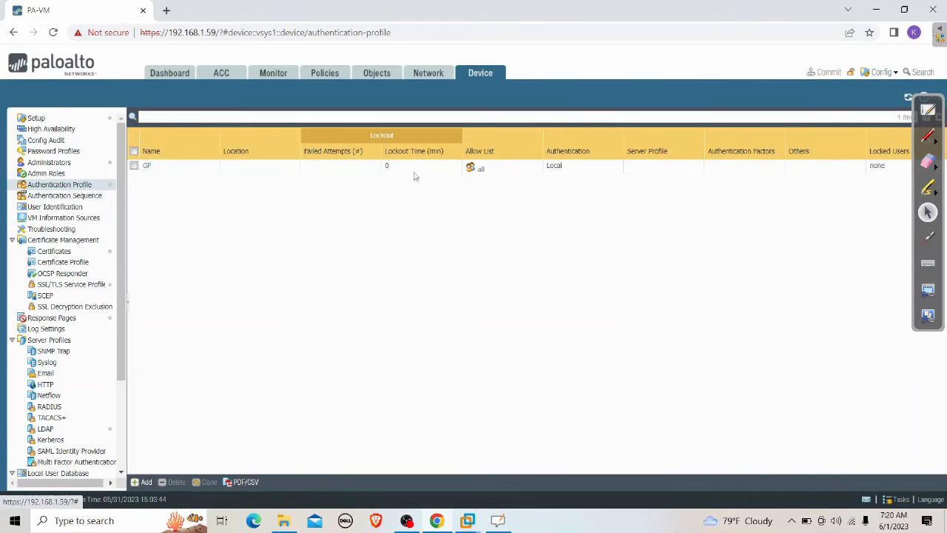
Step: Add an authentication profile named GP-DC with type LDAP and server profile DC
{"action": "left_click", "coordinate": [142, 482]}
{"action": "type", "text": "GP-"}
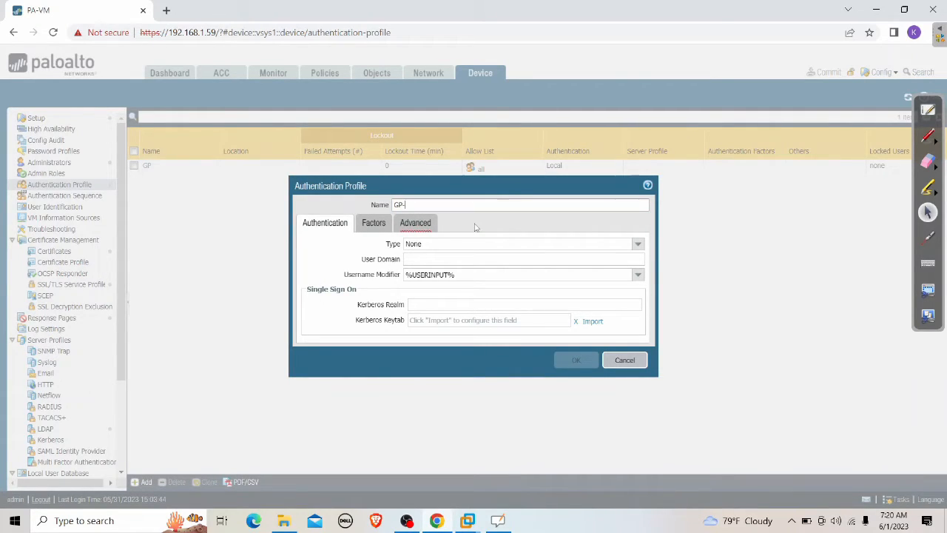
{"action": "type", "text": "DC"}
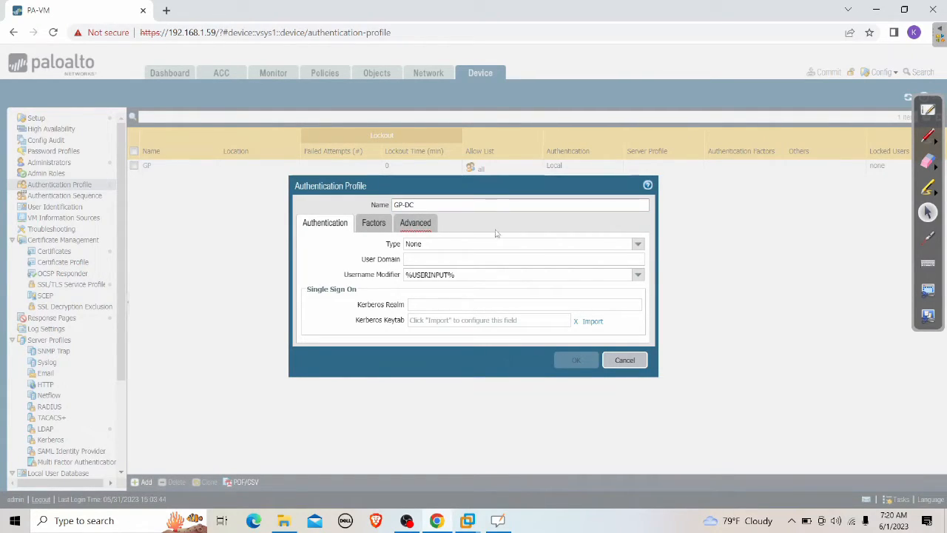
{"action": "left_click", "coordinate": [637, 244]}
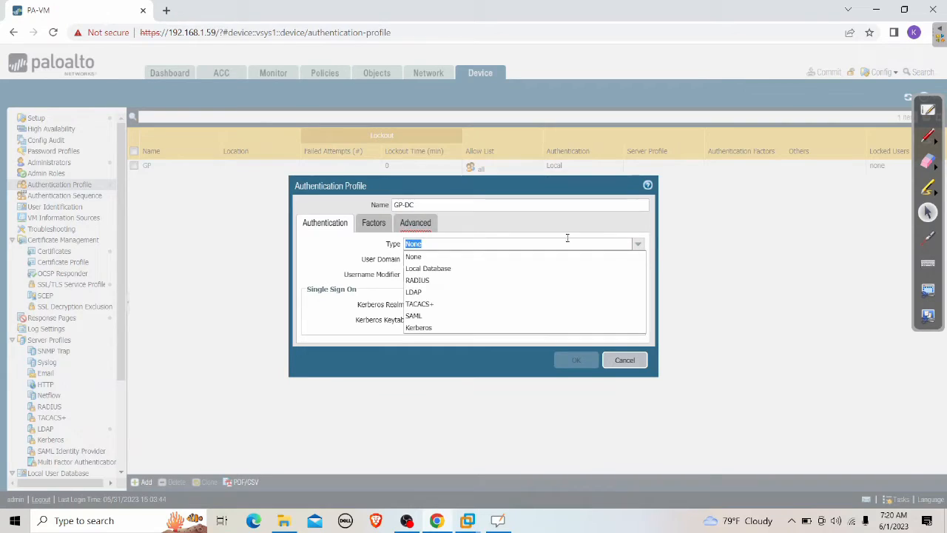
{"action": "left_click", "coordinate": [433, 292]}
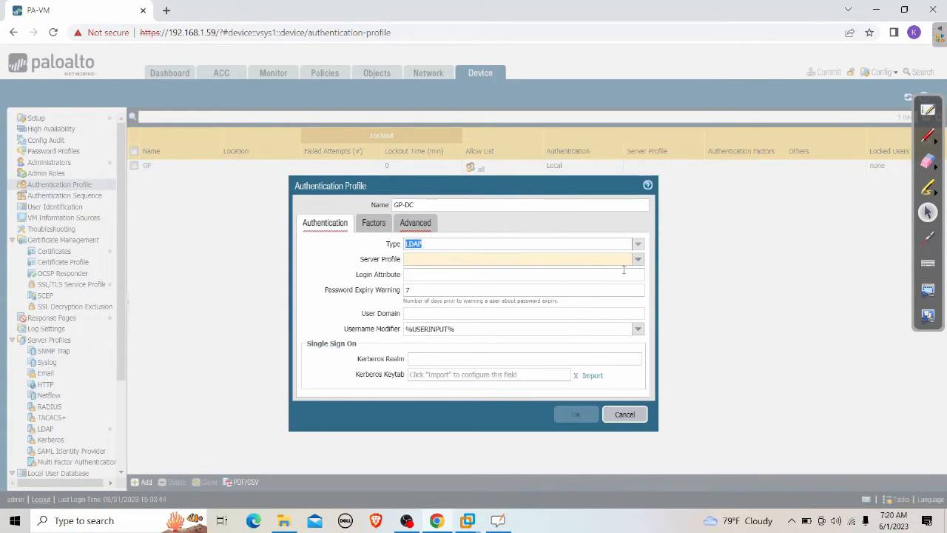
{"action": "left_click", "coordinate": [637, 259]}
{"action": "left_click", "coordinate": [426, 285]}
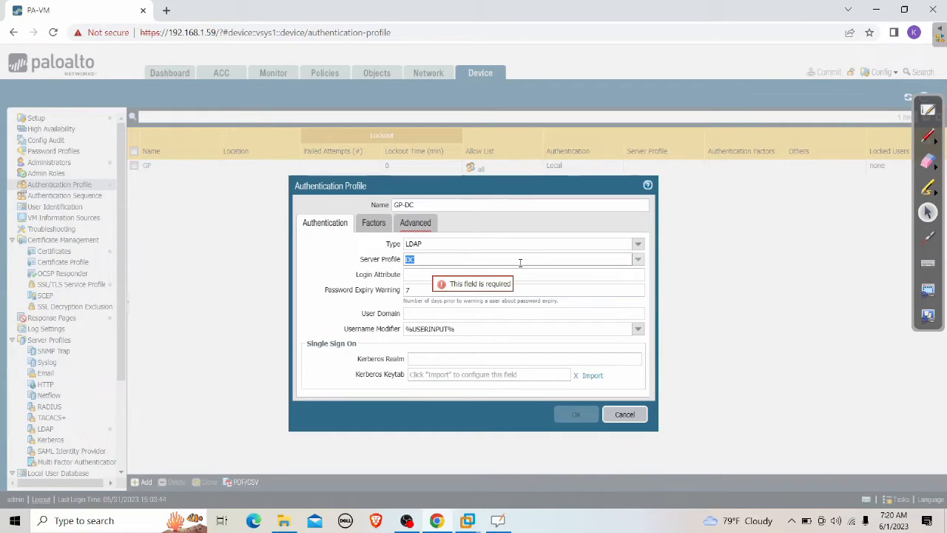
{"action": "left_click", "coordinate": [431, 276]}
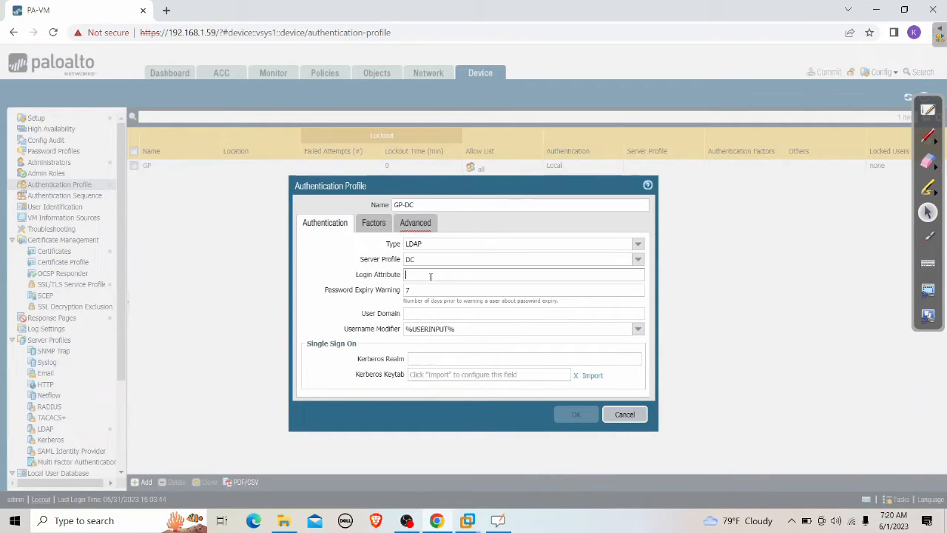
Step: Google 'PALOALTO GLOBAL LDAP LOGIN ATTRIBUTE' and select sAMAccountName in the first result to copy
{"action": "left_click", "coordinate": [166, 10]}
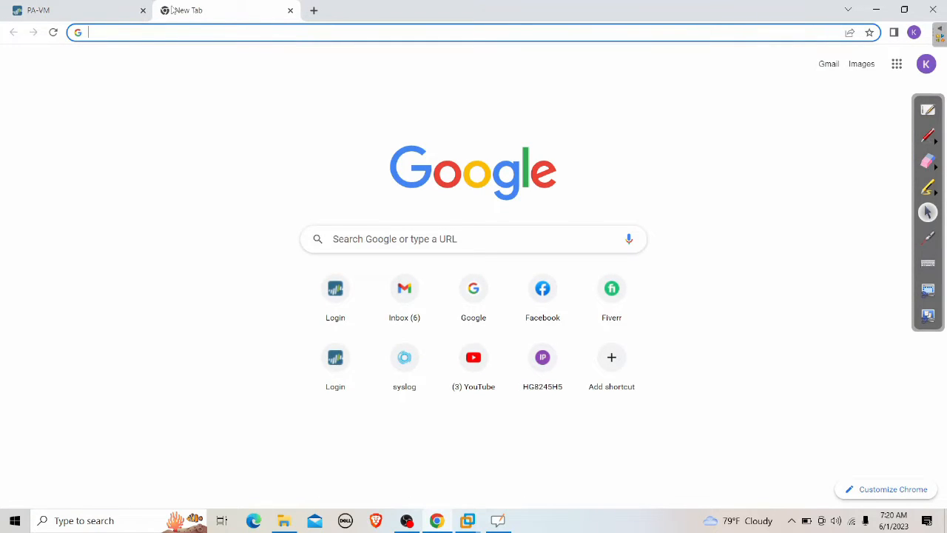
{"action": "type", "text": "PAL"}
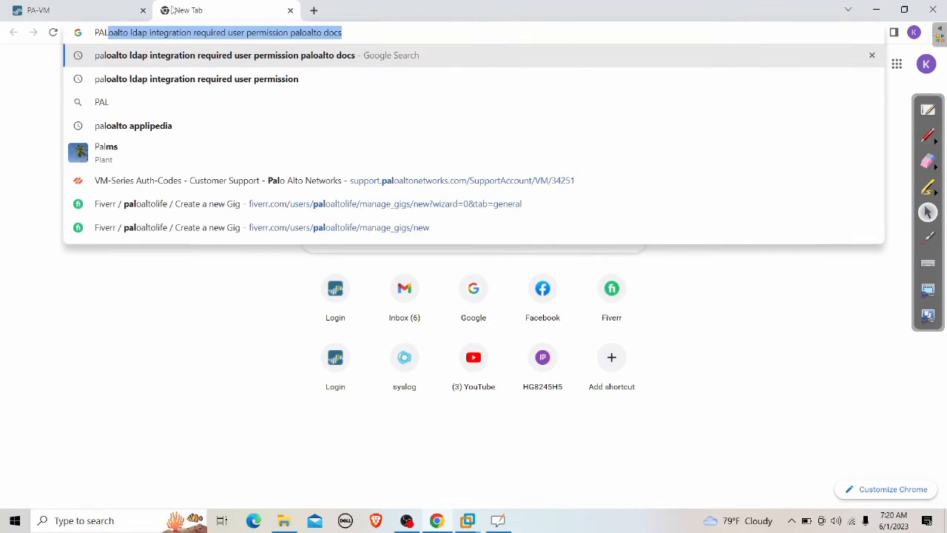
{"action": "type", "text": "OALTO GLOBAL P"}
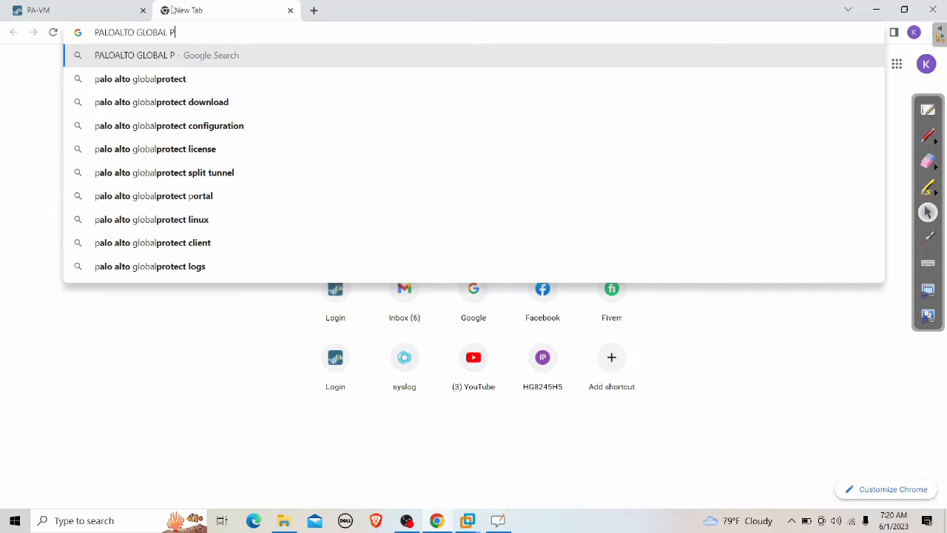
{"action": "key", "text": "BackSpace"}
{"action": "type", "text": "D"}
{"action": "key", "text": "BackSpace"}
{"action": "type", "text": "LDAP LO"}
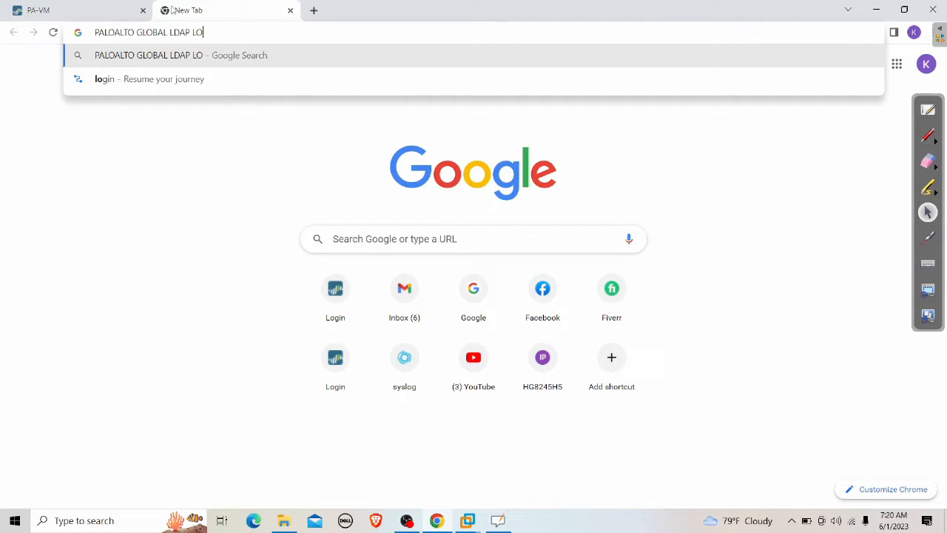
{"action": "type", "text": "GIN ATTRIB UTE"}
{"action": "key", "text": "BackSpace"}
{"action": "key", "text": "BackSpace"}
{"action": "key", "text": "BackSpace"}
{"action": "key", "text": "BackSpace"}
{"action": "type", "text": "UTE"}
{"action": "key", "text": "Return"}
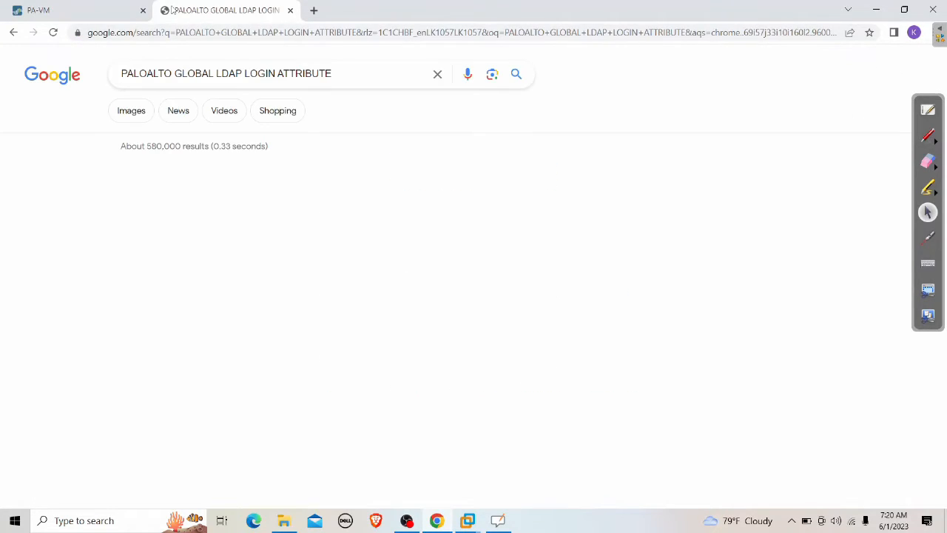
{"action": "left_click_drag", "start_coordinate": [121, 252], "coordinate": [193, 256]}
{"action": "right_click", "coordinate": [171, 253]}
Step: Paste sAMAccountName into Login Attribute and set the Username Modifier to none
{"action": "left_click", "coordinate": [195, 265]}
{"action": "left_click", "coordinate": [81, 11]}
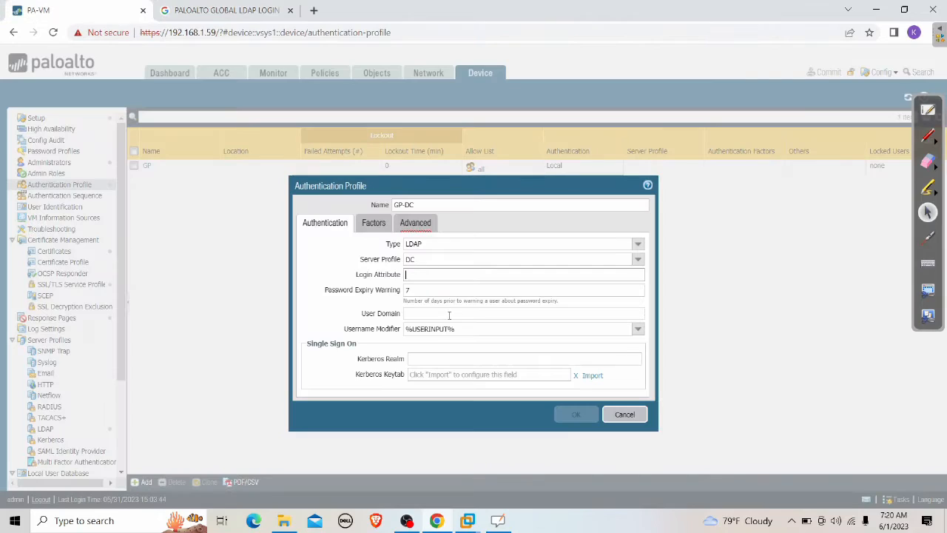
{"action": "right_click", "coordinate": [423, 271]}
{"action": "left_click", "coordinate": [474, 370]}
{"action": "left_click", "coordinate": [443, 330]}
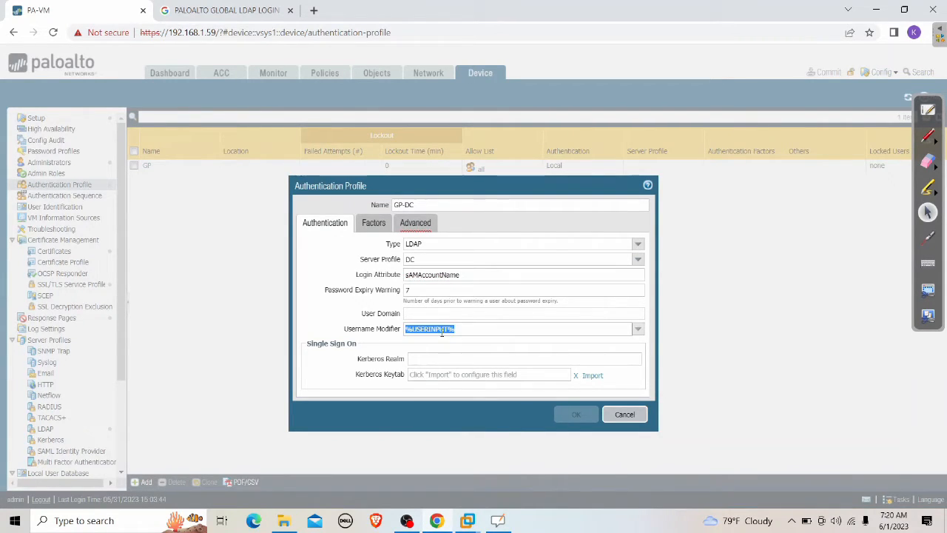
{"action": "type", "text": "non"}
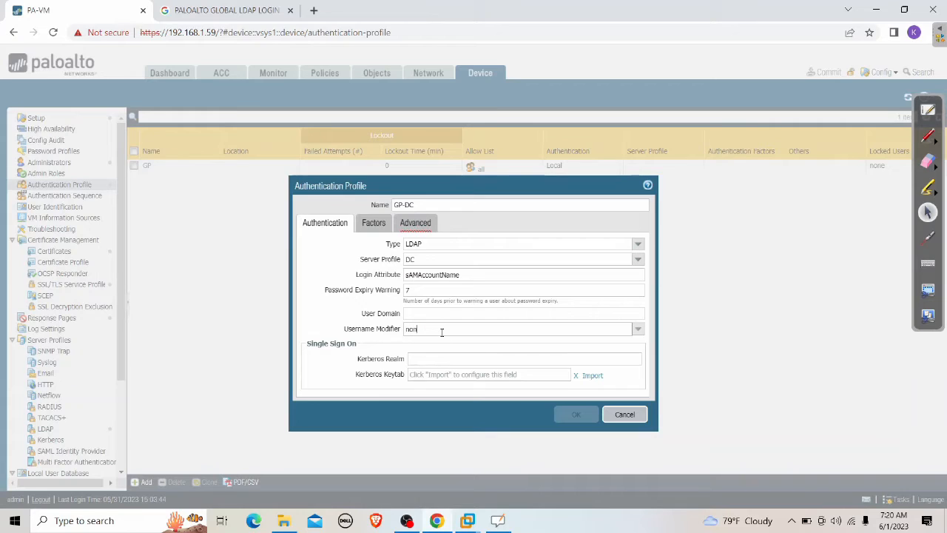
{"action": "type", "text": "e"}
Step: Add 'all' to the Advanced tab allow list and save the GP-DC profile
{"action": "left_click", "coordinate": [416, 227]}
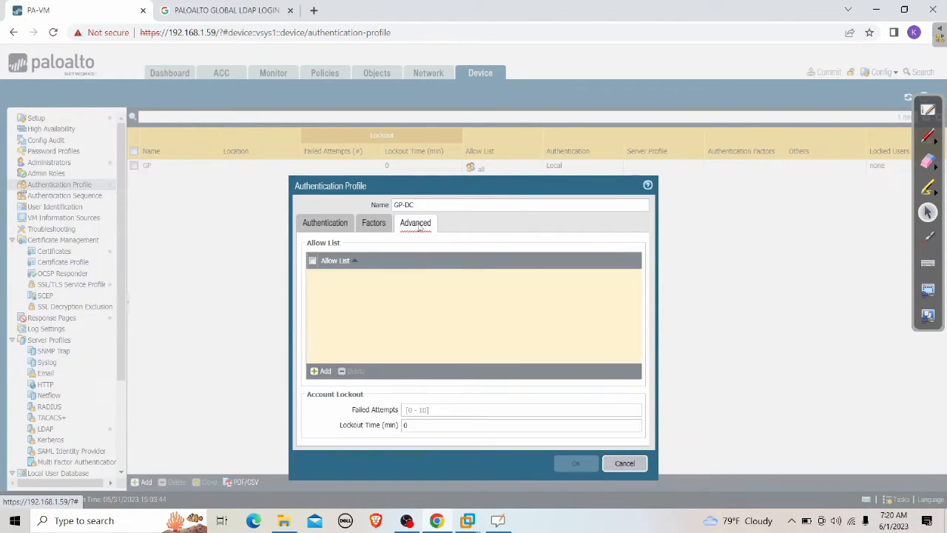
{"action": "left_click", "coordinate": [320, 370]}
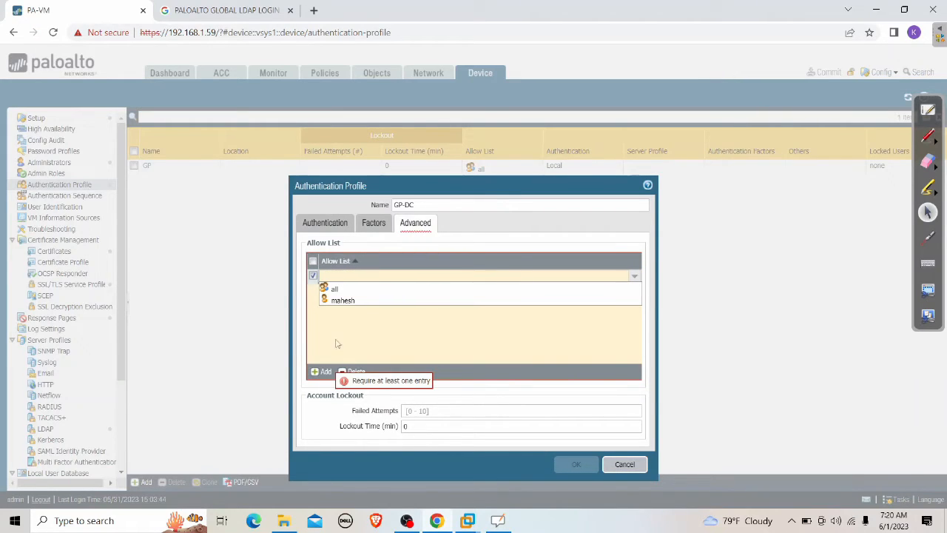
{"action": "left_click", "coordinate": [344, 289]}
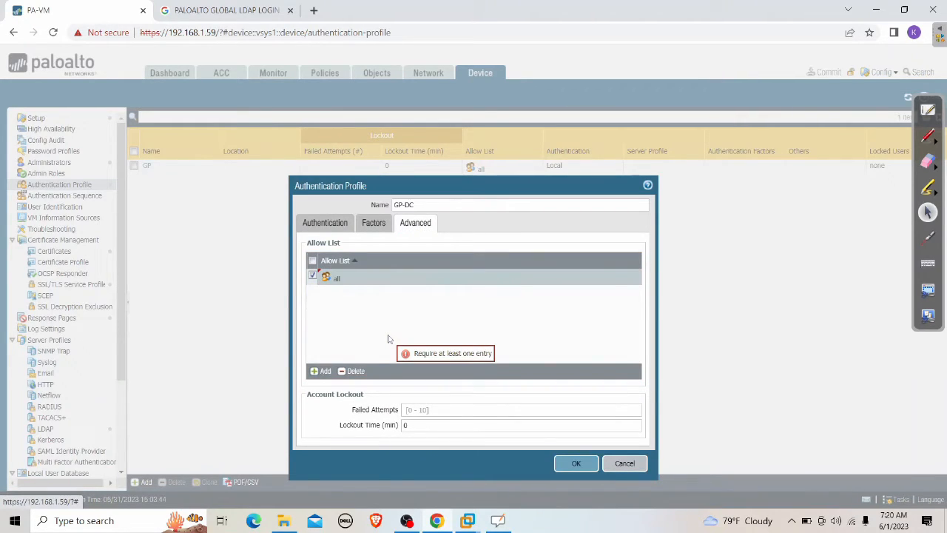
{"action": "left_click", "coordinate": [328, 224]}
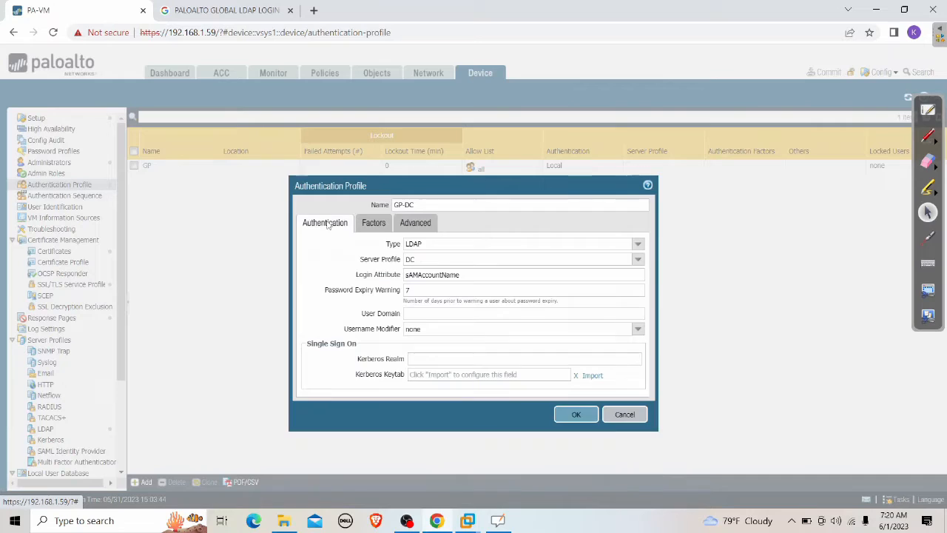
{"action": "left_click", "coordinate": [415, 220]}
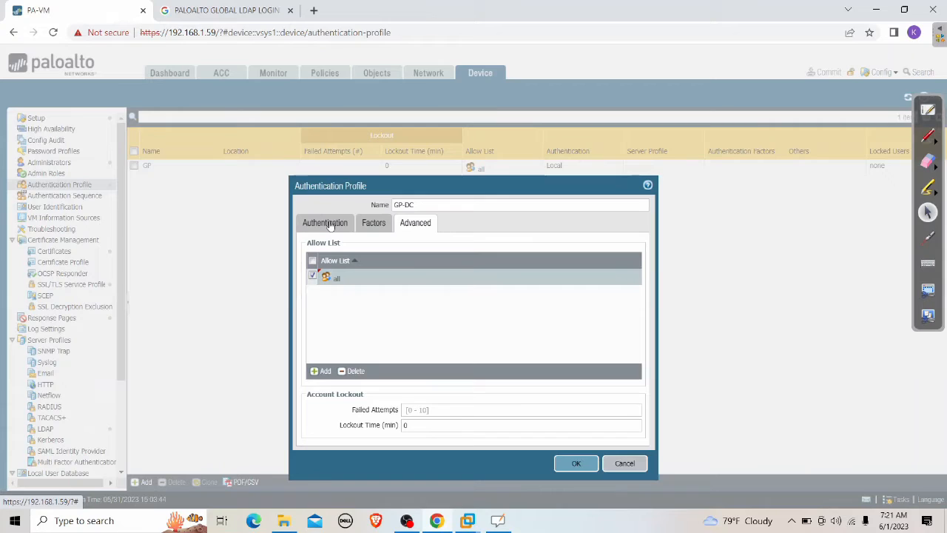
{"action": "left_click", "coordinate": [331, 226]}
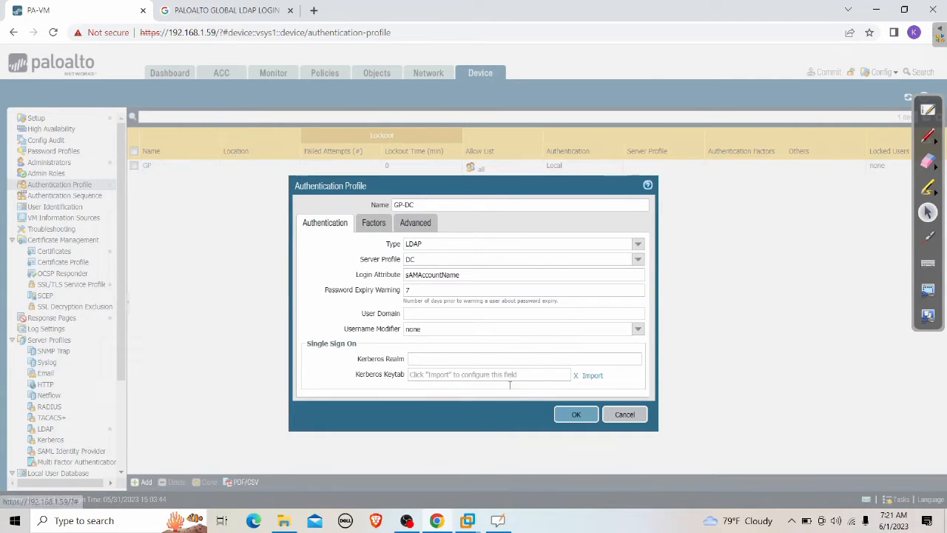
{"action": "left_click", "coordinate": [576, 415]}
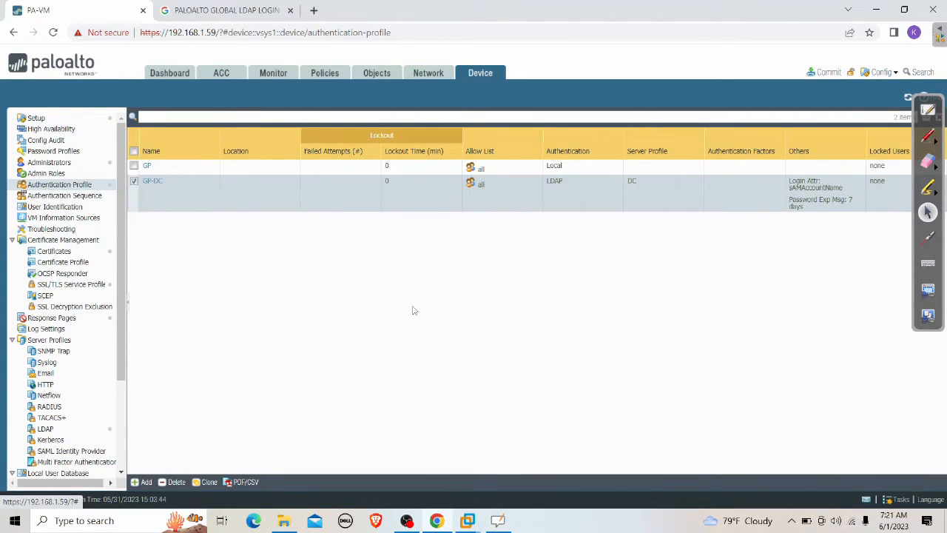
Step: Delete the old GP client authentication entry from the GP GlobalProtect portal
{"action": "left_click", "coordinate": [429, 75]}
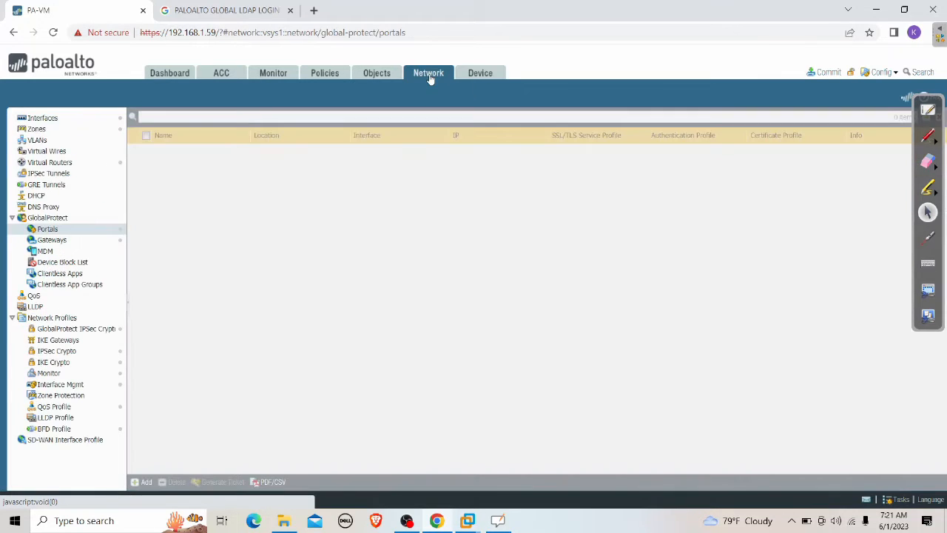
{"action": "left_click", "coordinate": [159, 150]}
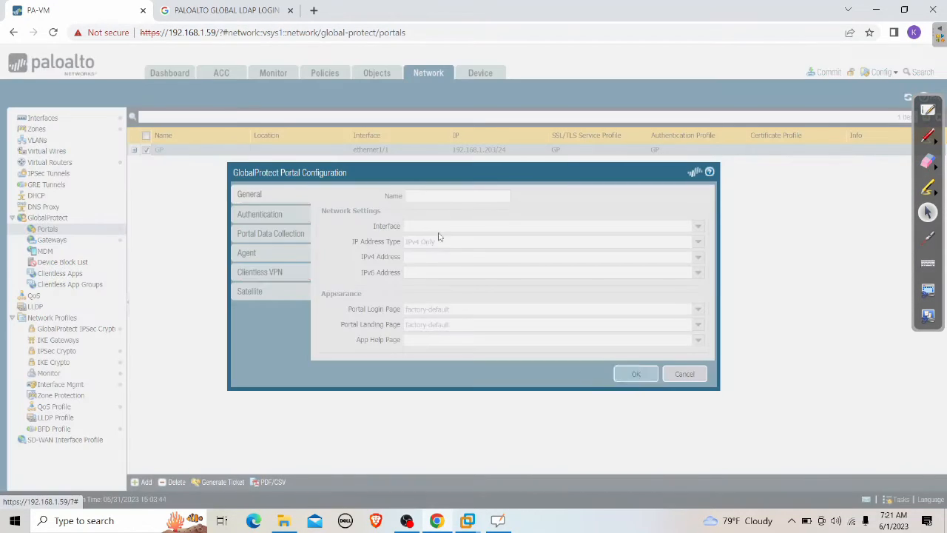
{"action": "left_click", "coordinate": [286, 215]}
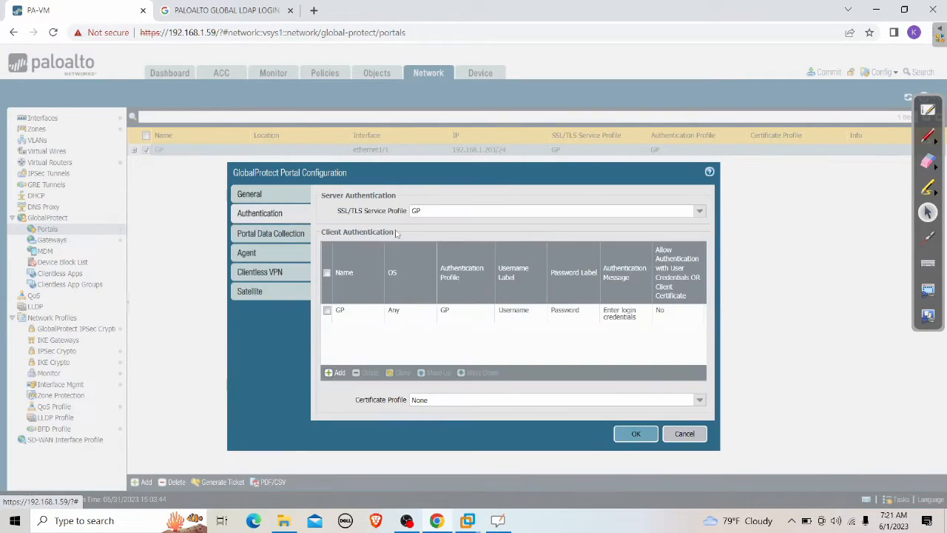
{"action": "left_click", "coordinate": [327, 311]}
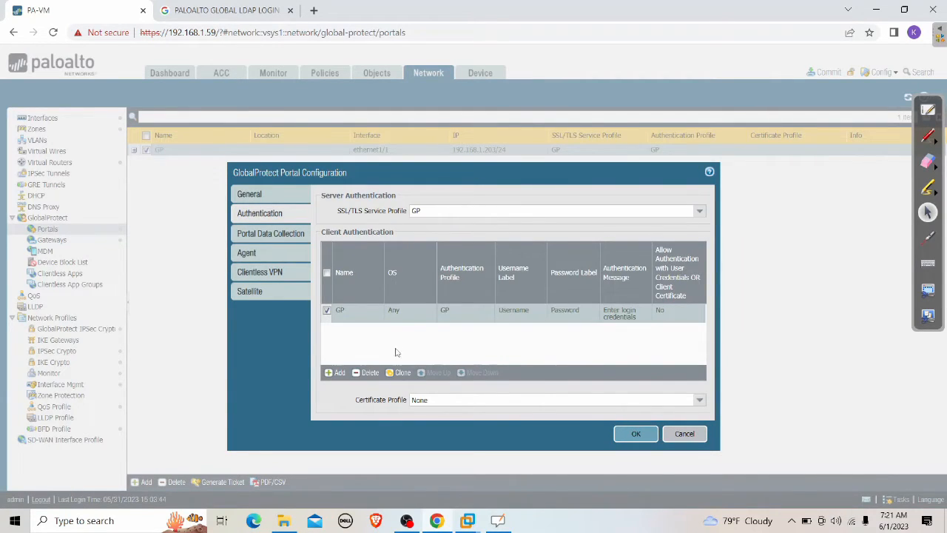
{"action": "left_click", "coordinate": [364, 373]}
Step: Add portal client authentication entry GP using profile GP-DC and save the portal
{"action": "left_click", "coordinate": [334, 374]}
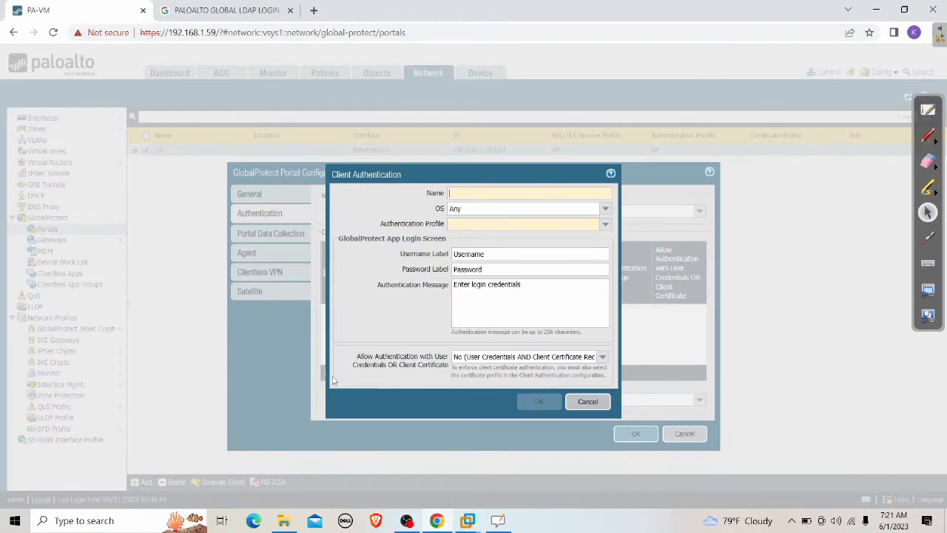
{"action": "type", "text": "gp"}
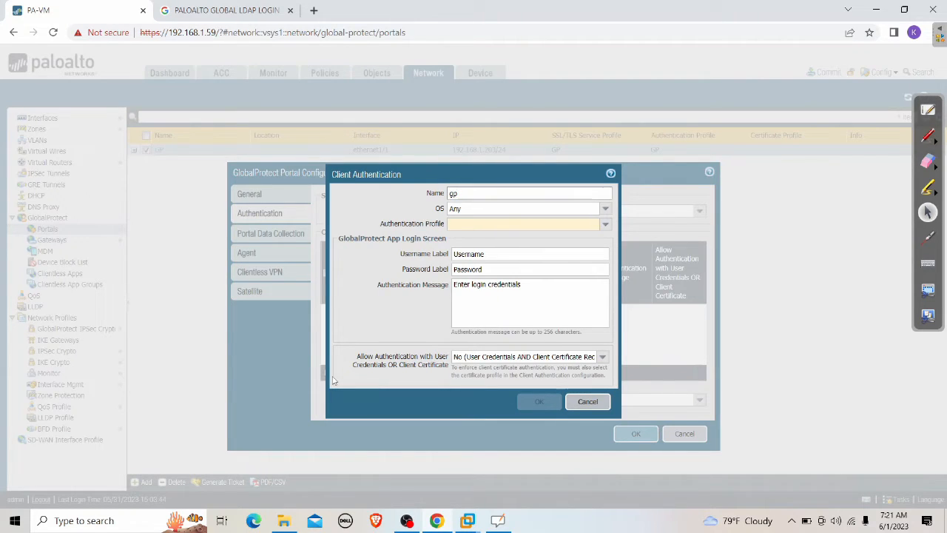
{"action": "type", "text": "GP"}
{"action": "left_click", "coordinate": [605, 224]}
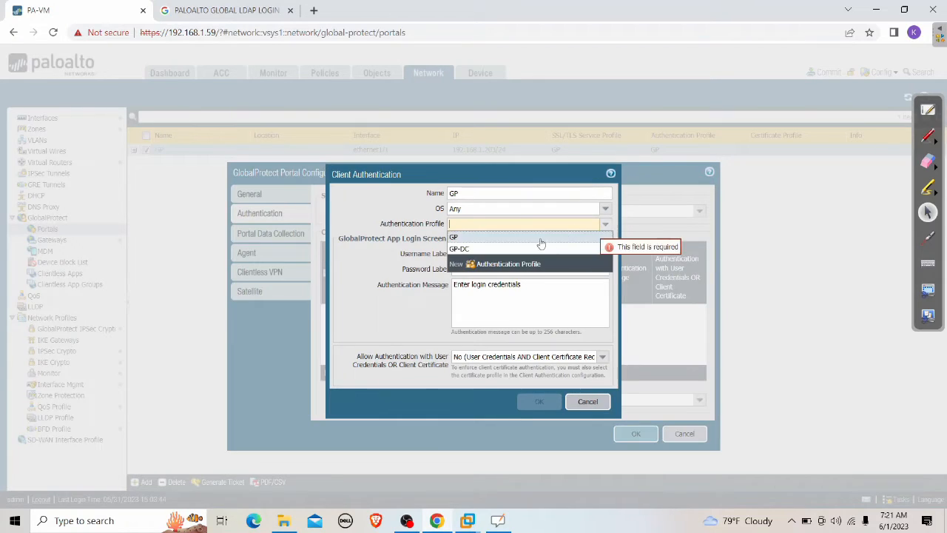
{"action": "left_click", "coordinate": [507, 249]}
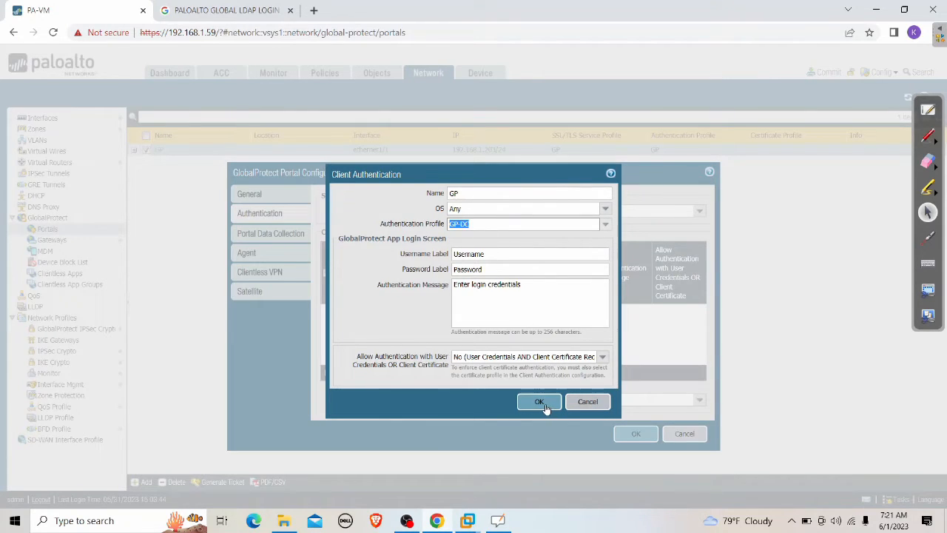
{"action": "left_click", "coordinate": [545, 404]}
{"action": "left_click", "coordinate": [629, 433]}
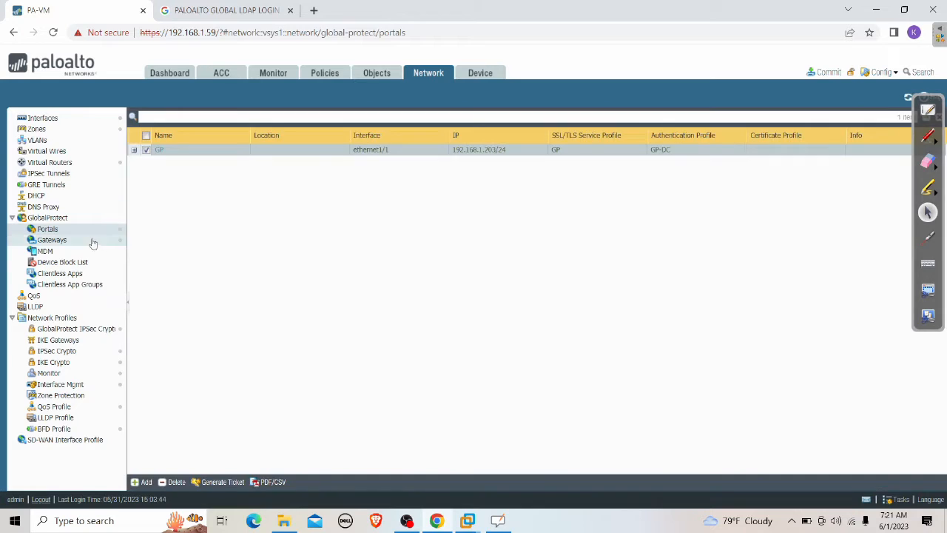
{"action": "left_click", "coordinate": [103, 243]}
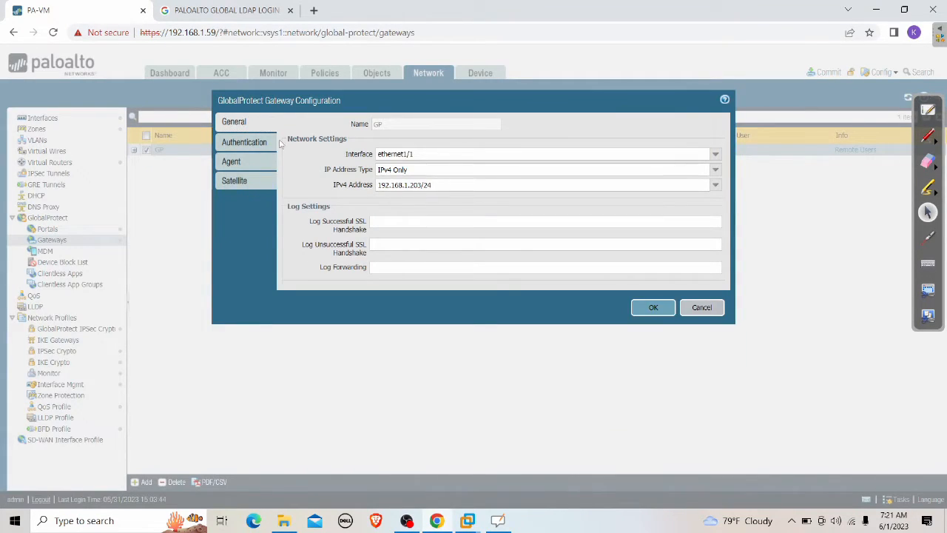
Step: Replace the GP gateway's client authentication with a GP entry using GP-DC, save, and open Commit
{"action": "left_click", "coordinate": [251, 145]}
{"action": "left_click", "coordinate": [317, 233]}
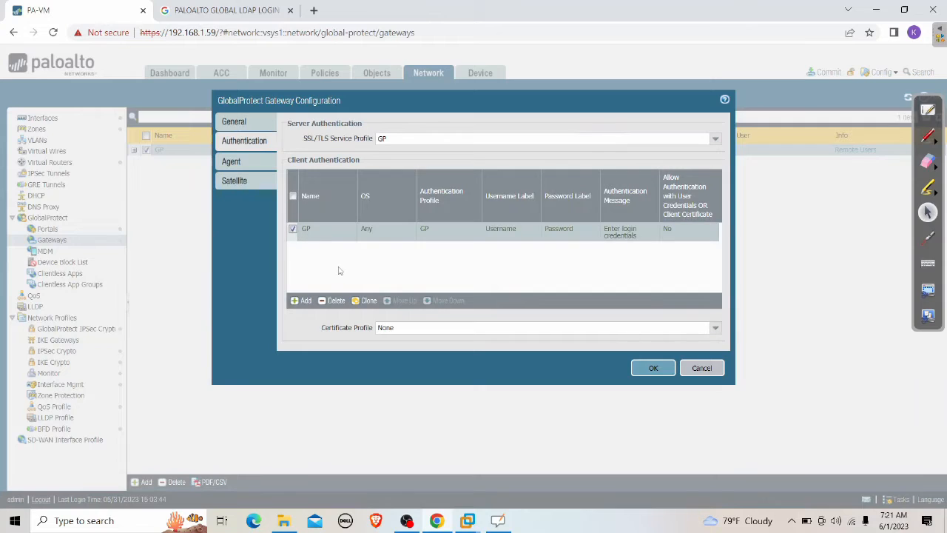
{"action": "left_click", "coordinate": [335, 301]}
{"action": "left_click", "coordinate": [305, 301]}
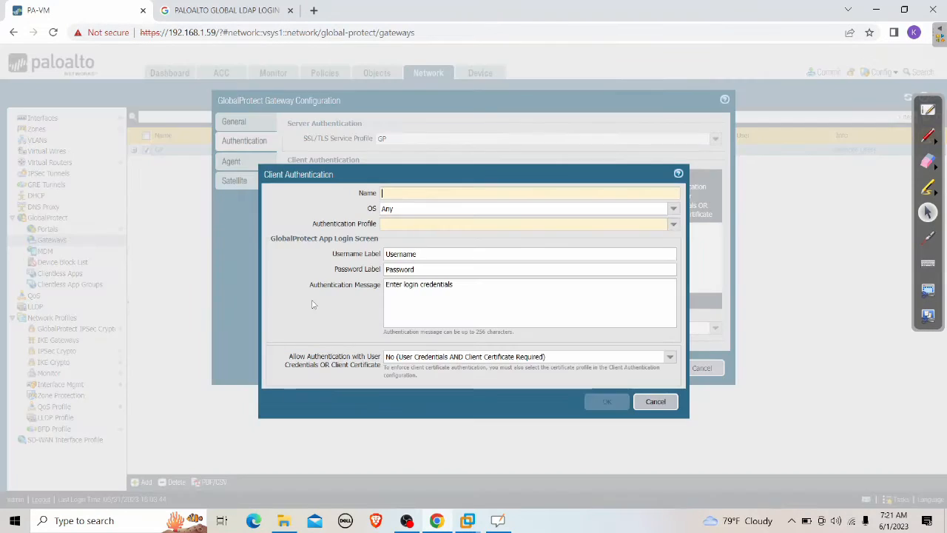
{"action": "type", "text": "GP"}
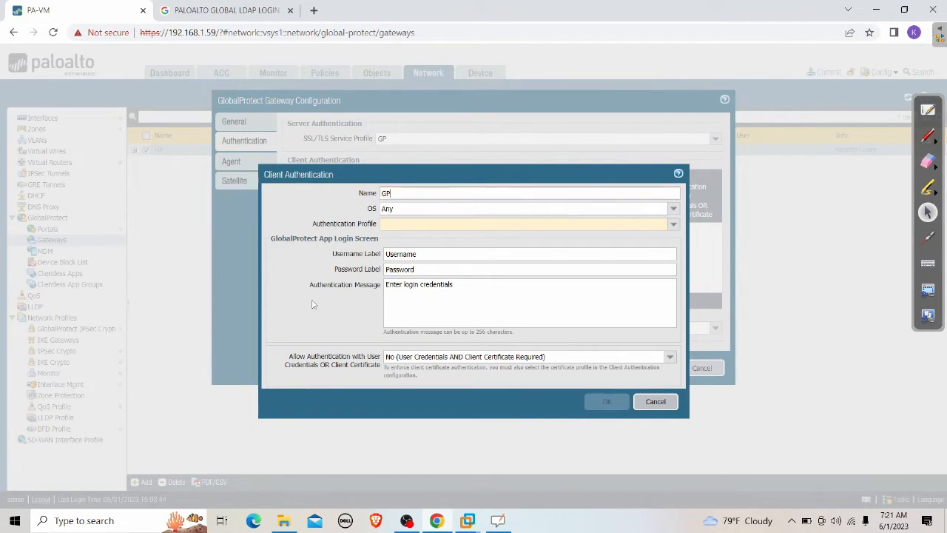
{"action": "left_click", "coordinate": [673, 224]}
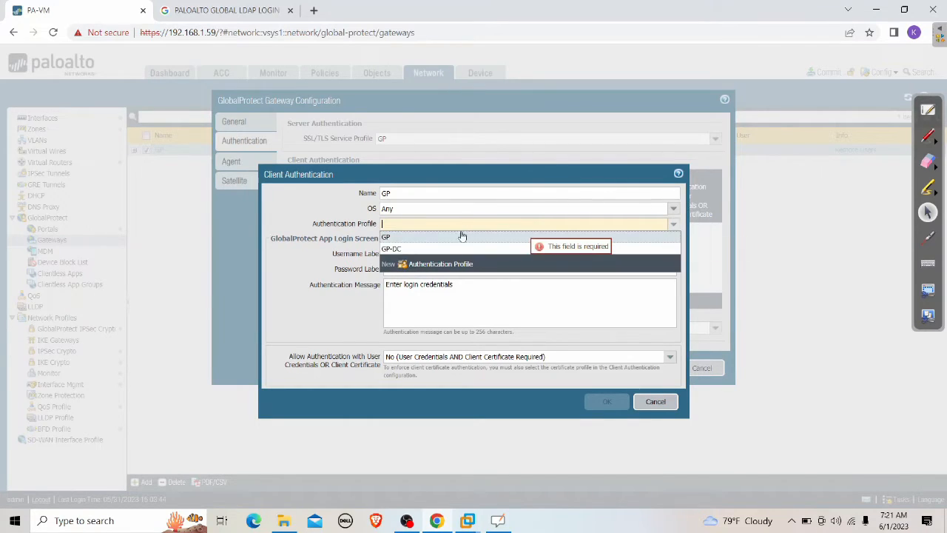
{"action": "left_click", "coordinate": [426, 249]}
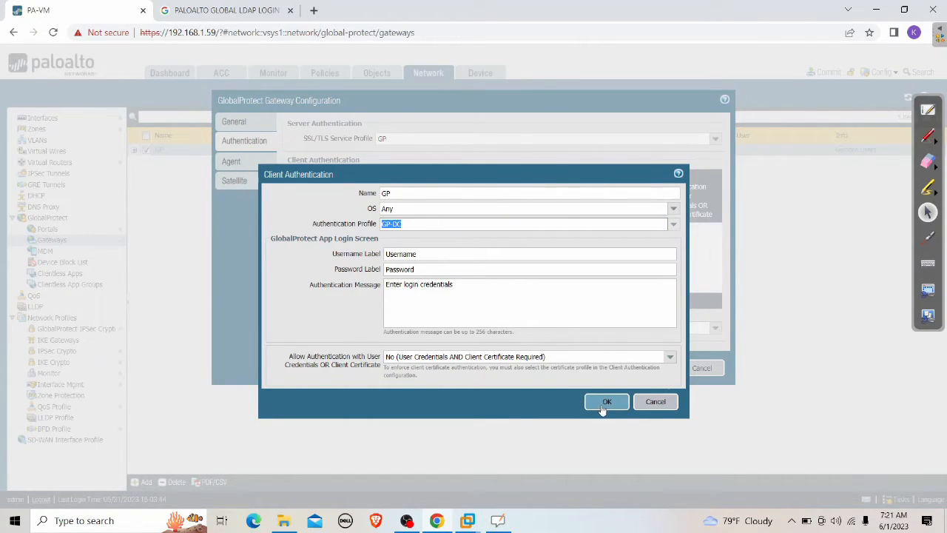
{"action": "left_click", "coordinate": [605, 405]}
{"action": "left_click", "coordinate": [643, 375]}
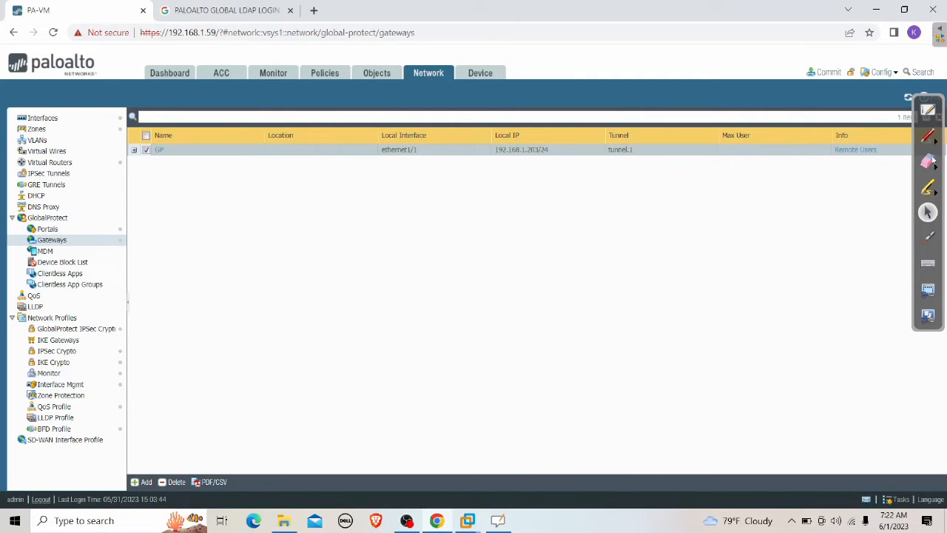
{"action": "left_click", "coordinate": [825, 72]}
Step: Commit the pending changes and close the status once it reports Successful
{"action": "left_click", "coordinate": [584, 417]}
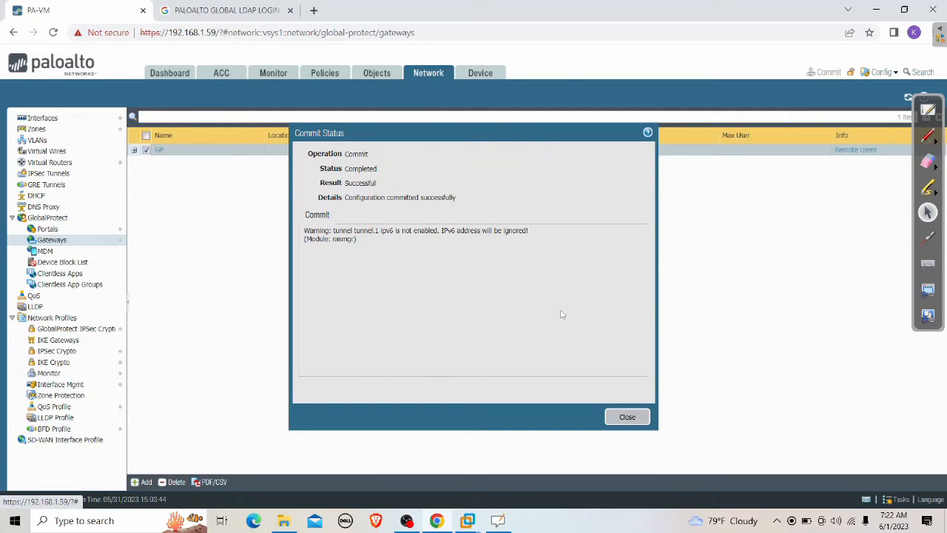
{"action": "left_click", "coordinate": [628, 416]}
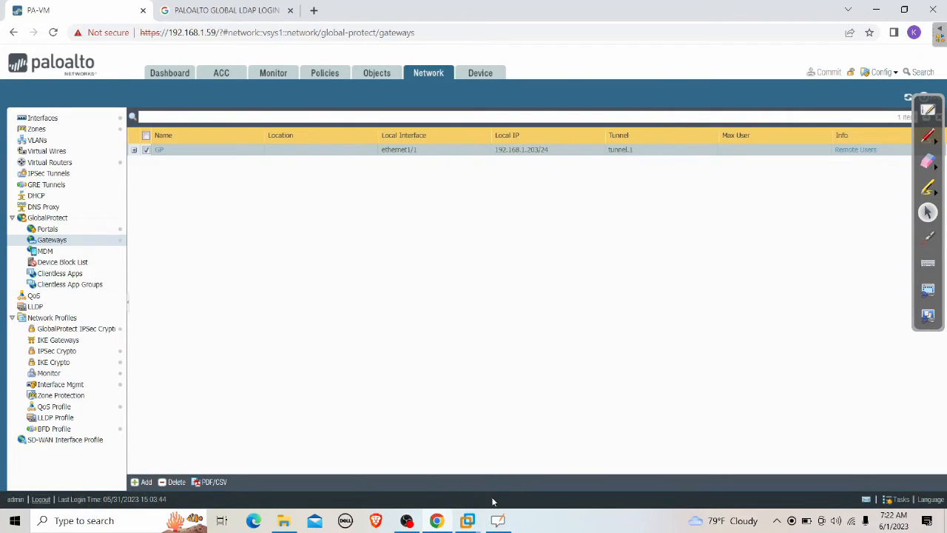
Step: On the domain controller, start a new user in the firewalllife.local Users container
{"action": "mouse_move", "coordinate": [477, 521]}
{"action": "left_click", "coordinate": [715, 444]}
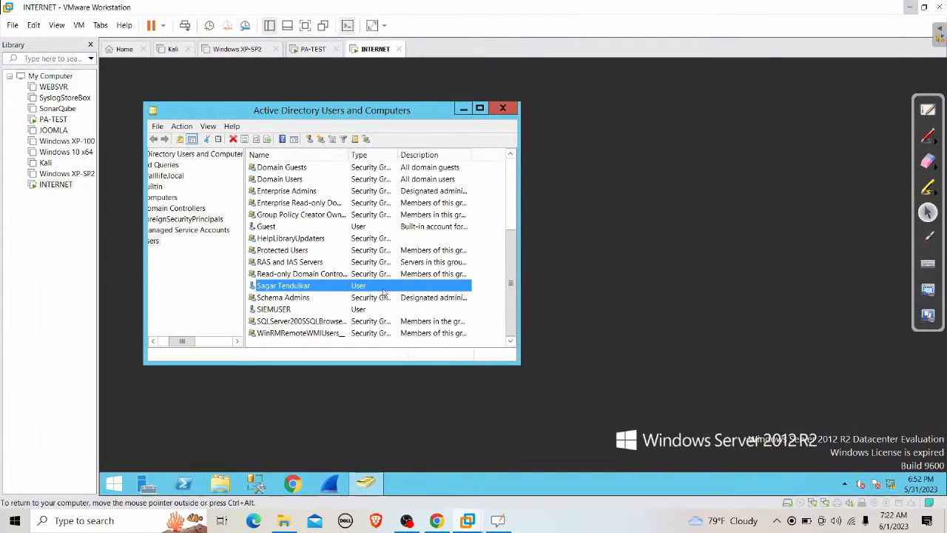
{"action": "left_click_drag", "start_coordinate": [182, 341], "coordinate": [168, 341]}
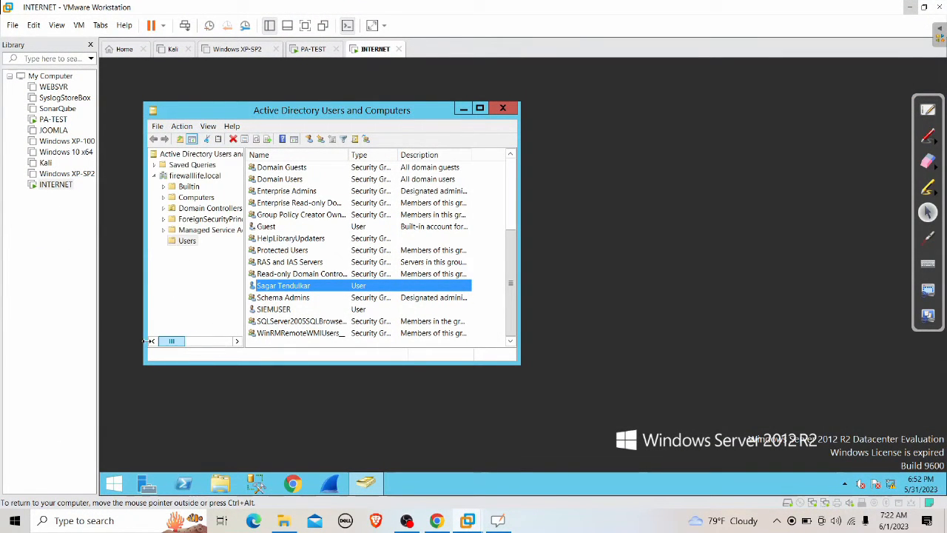
{"action": "right_click", "coordinate": [184, 245]}
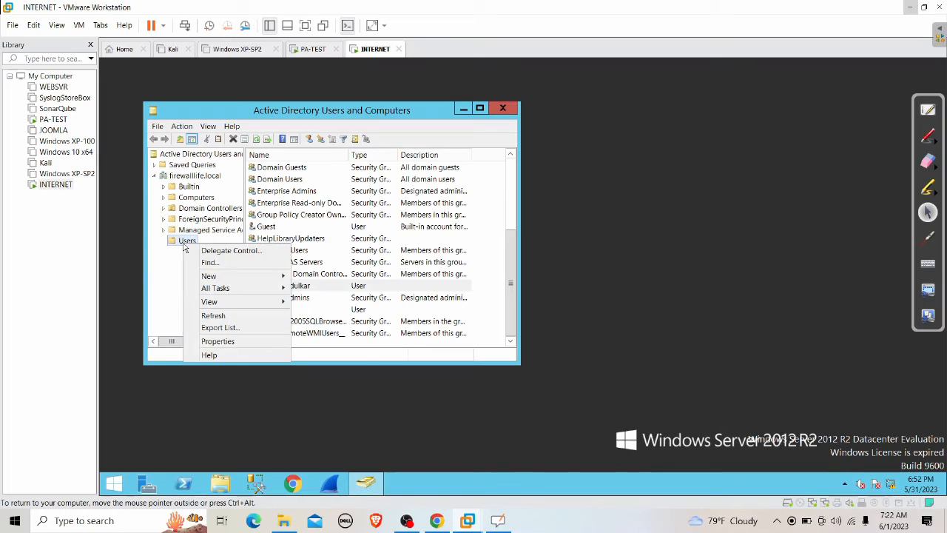
{"action": "mouse_move", "coordinate": [226, 278]}
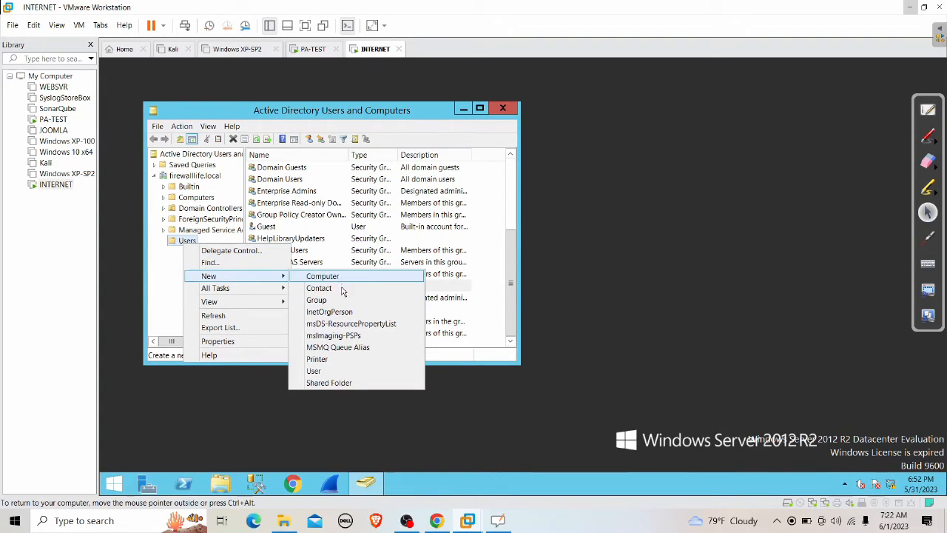
{"action": "left_click", "coordinate": [335, 371]}
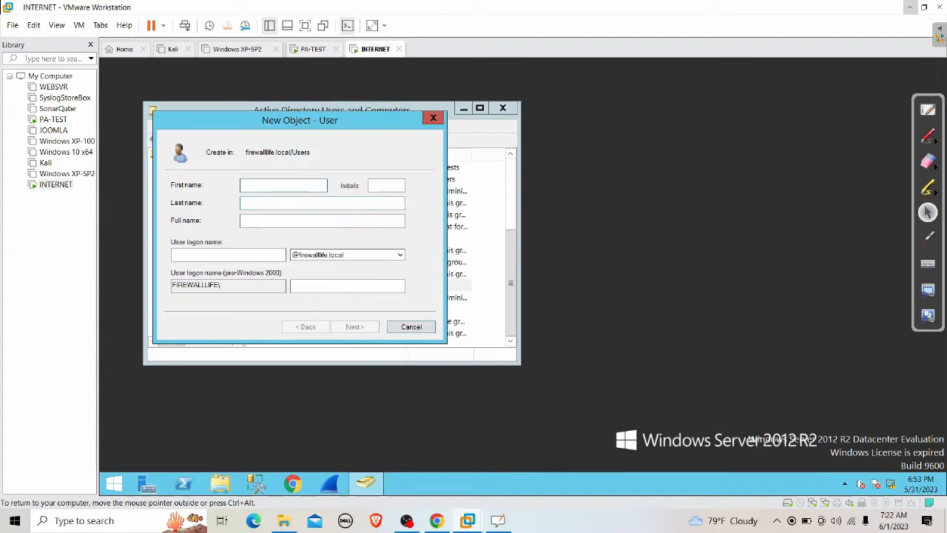
Step: Enter the new user's first name, last name and logon name
{"action": "type", "text": "SA"}
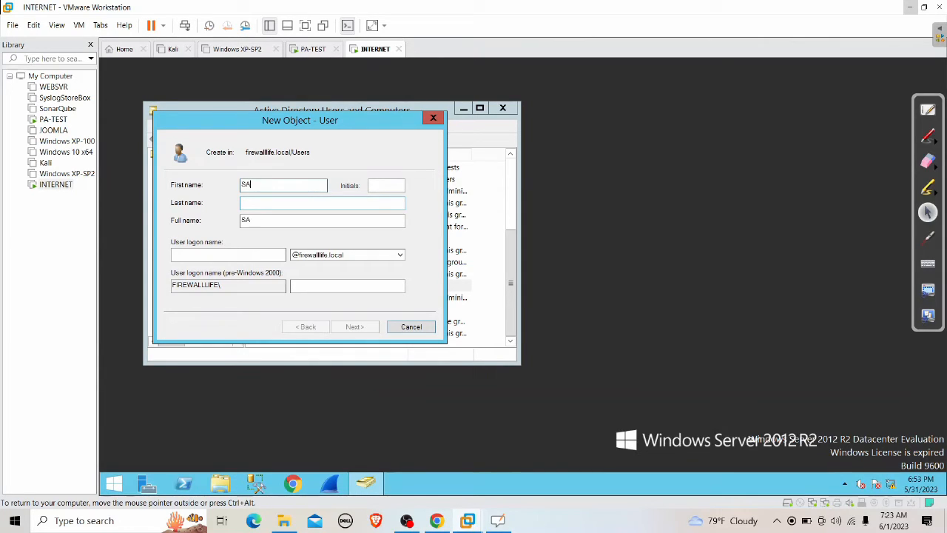
{"action": "key", "text": "BackSpace"}
{"action": "key", "text": "Tab"}
{"action": "key", "text": "Tab"}
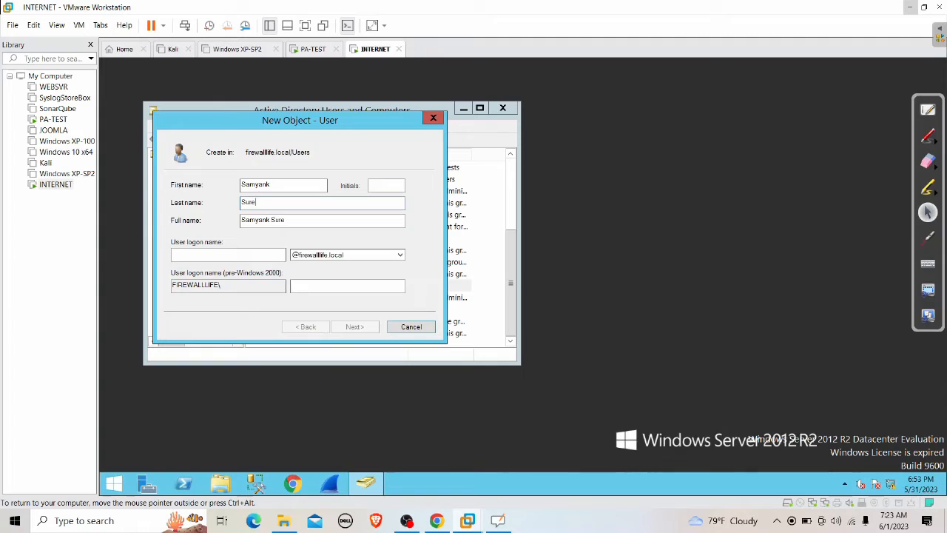
{"action": "key", "text": "Tab"}
{"action": "key", "text": "Tab"}
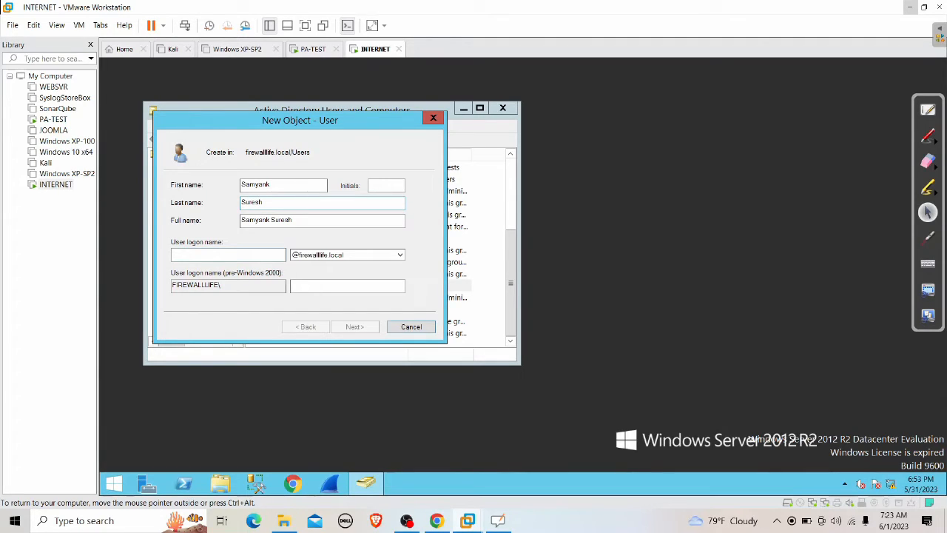
{"action": "type", "text": "samyank"}
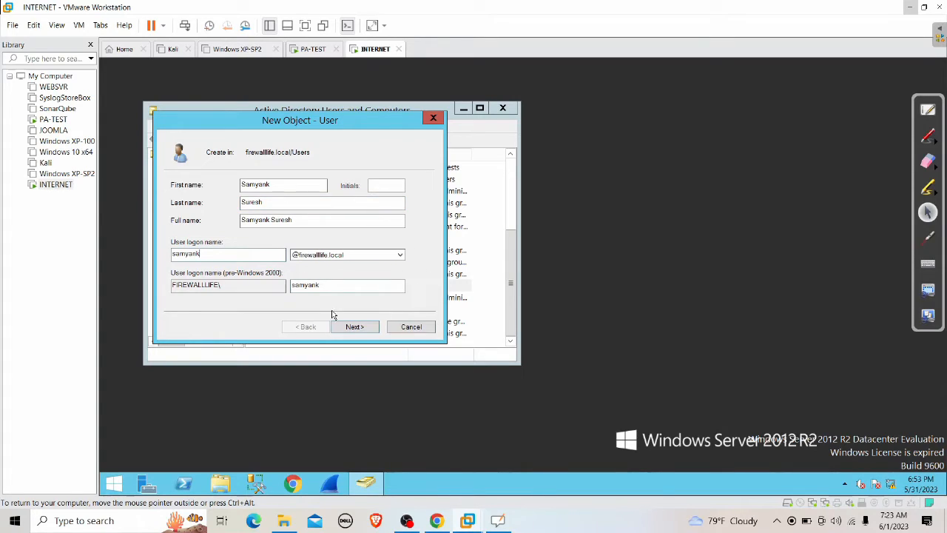
{"action": "left_click", "coordinate": [352, 331]}
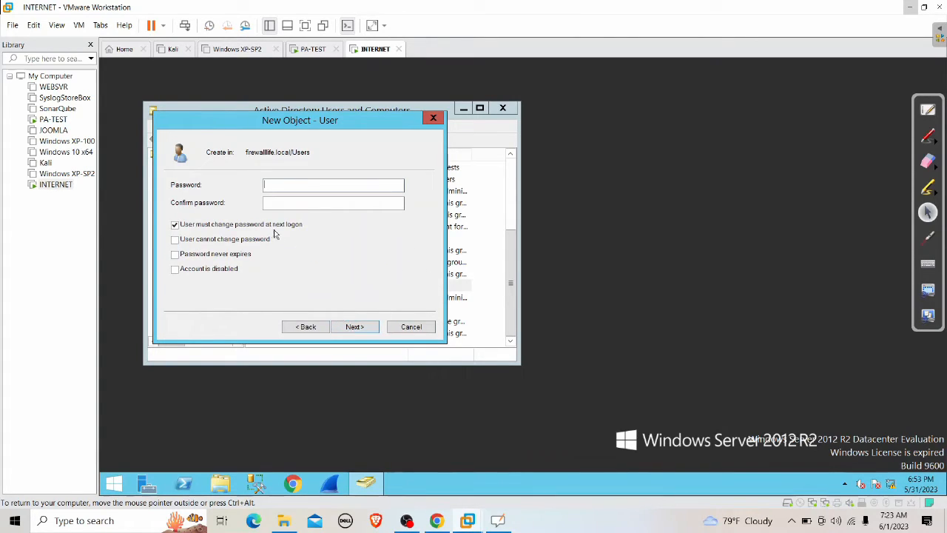
Step: Set the user's password without forced change at next logon, finish, and close the console
{"action": "left_click", "coordinate": [216, 230]}
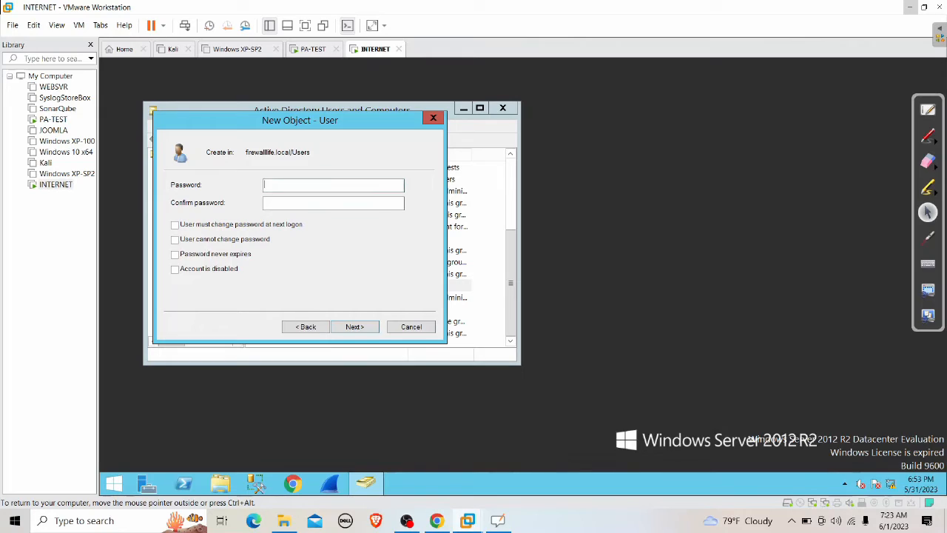
{"action": "type", "text": "P••••••••••••"}
{"action": "key", "text": "Tab"}
{"action": "type", "text": "•••••••••••"}
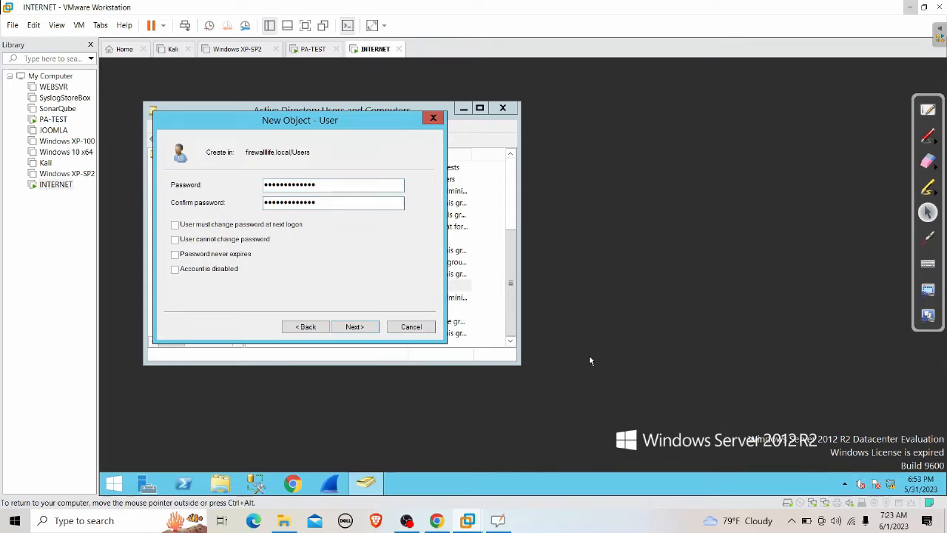
{"action": "left_click", "coordinate": [354, 332]}
{"action": "left_click", "coordinate": [354, 331]}
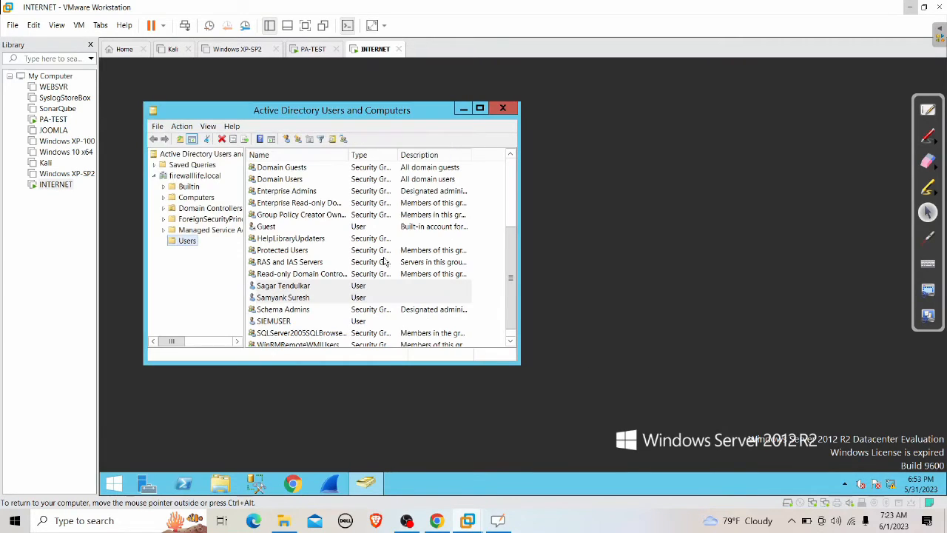
{"action": "left_click", "coordinate": [503, 108]}
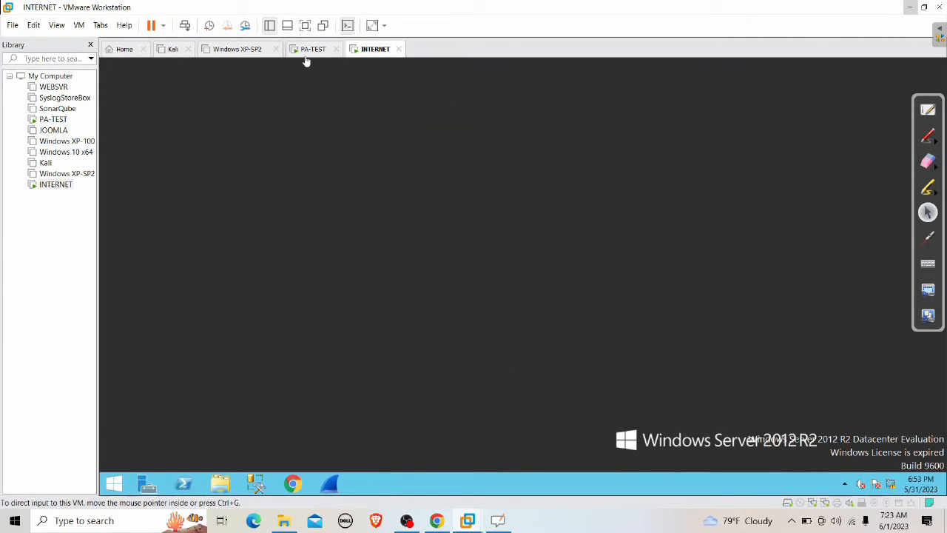
Step: Disconnect the current GlobalProtect VPN session from the tray client
{"action": "left_click", "coordinate": [910, 7]}
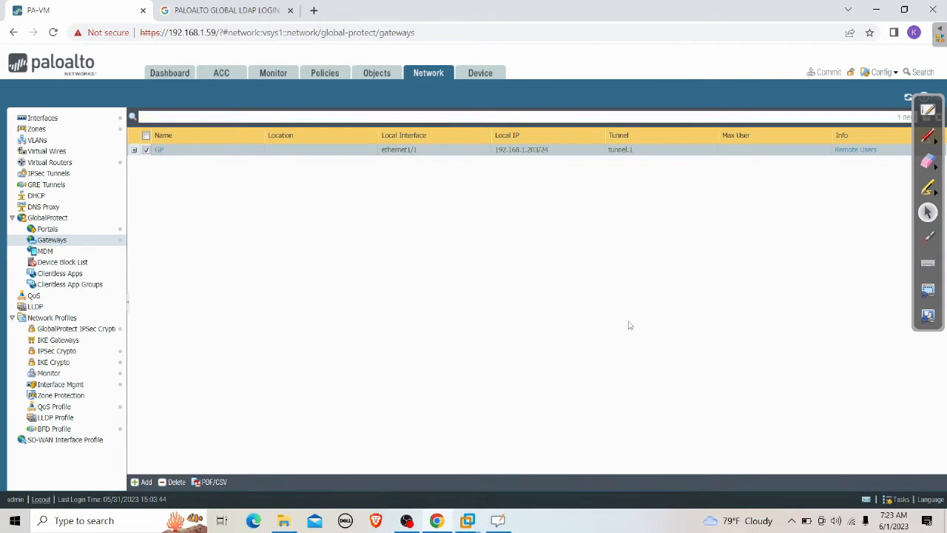
{"action": "left_click", "coordinate": [791, 521]}
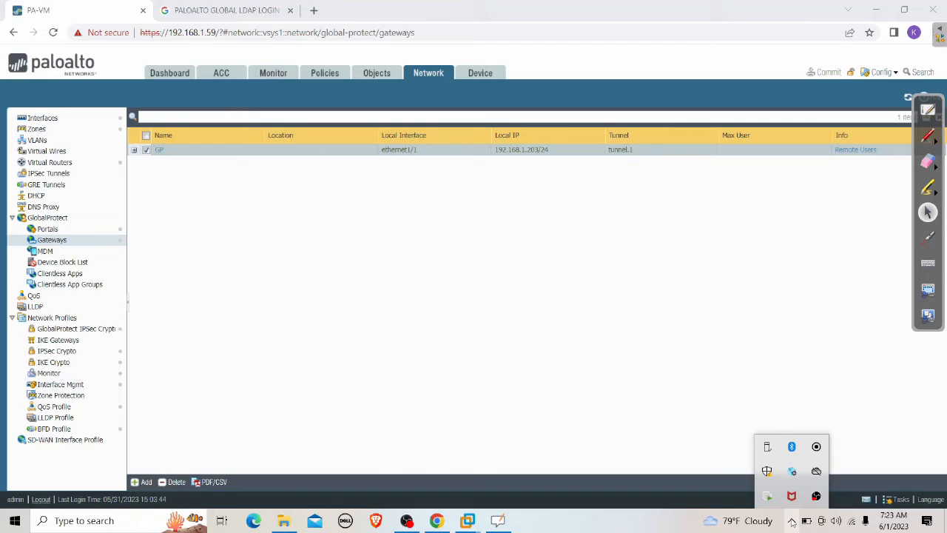
{"action": "left_click", "coordinate": [792, 472]}
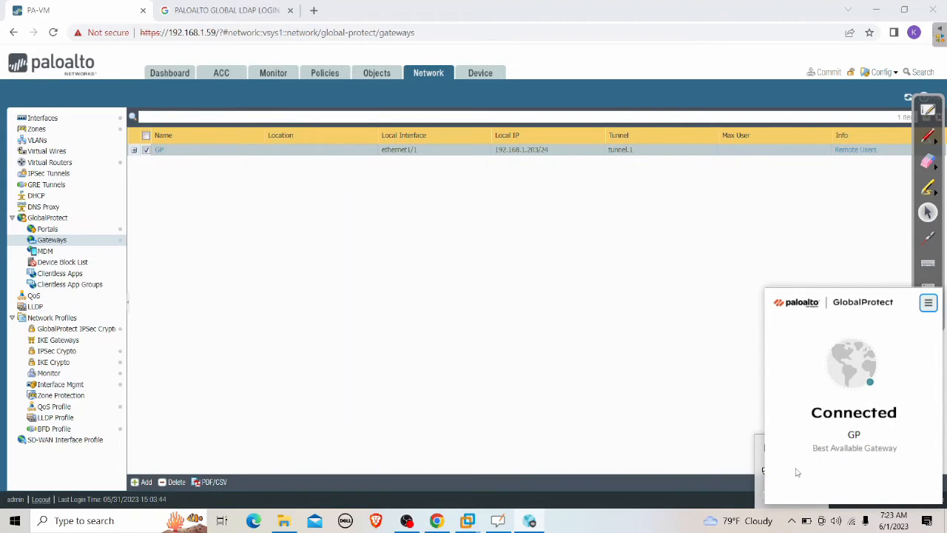
{"action": "left_click", "coordinate": [929, 304]}
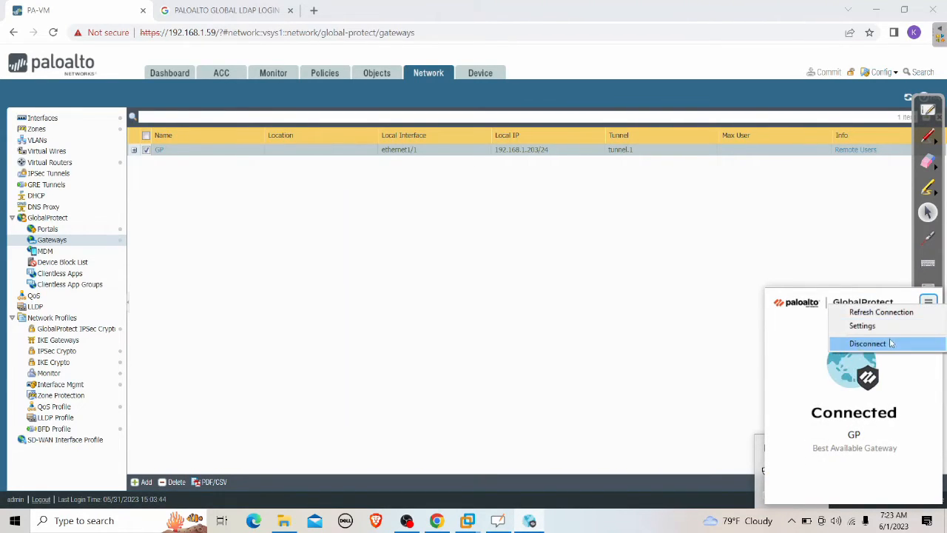
{"action": "left_click", "coordinate": [864, 343]}
{"action": "left_click", "coordinate": [656, 360]}
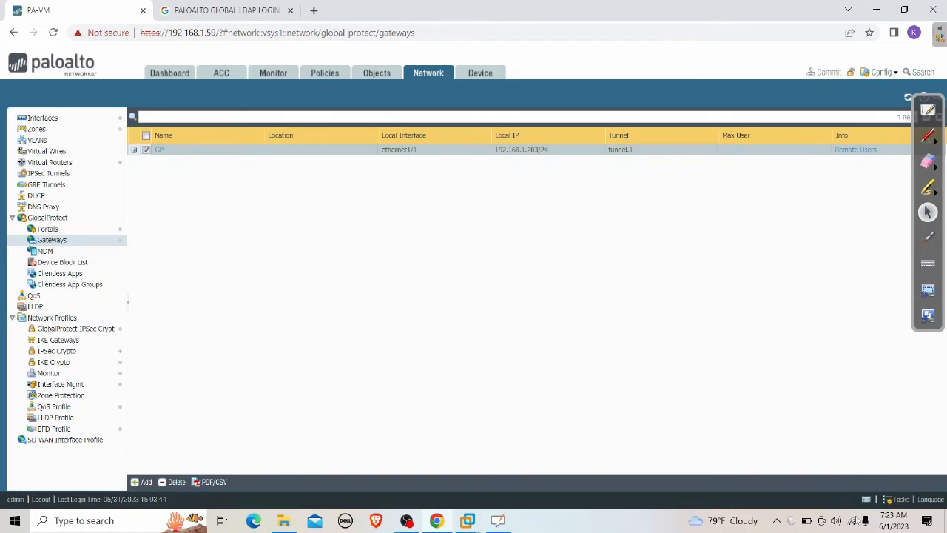
Step: Reconnect to portal gp.firewalllife.com and replace the login username with the new domain user's logon name
{"action": "left_click", "coordinate": [777, 520]}
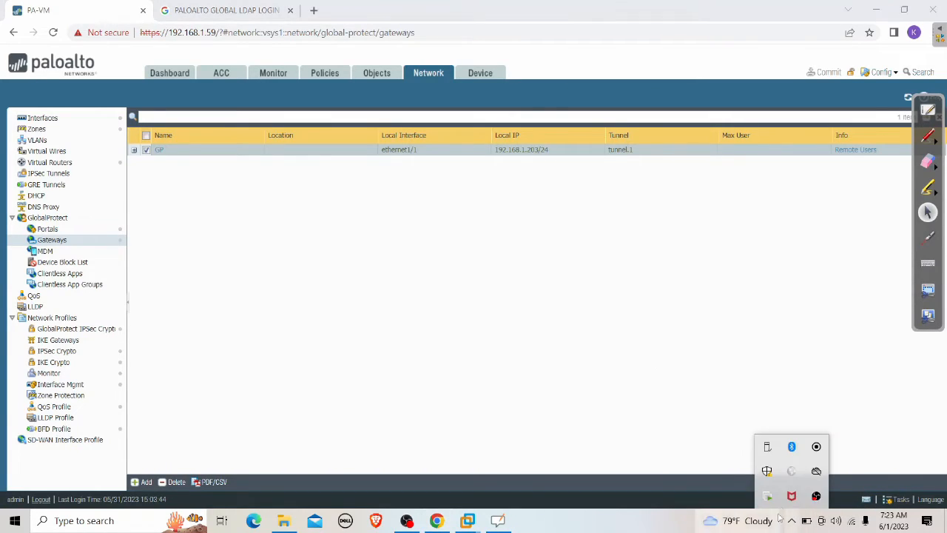
{"action": "left_click", "coordinate": [792, 470]}
{"action": "left_click", "coordinate": [836, 466]}
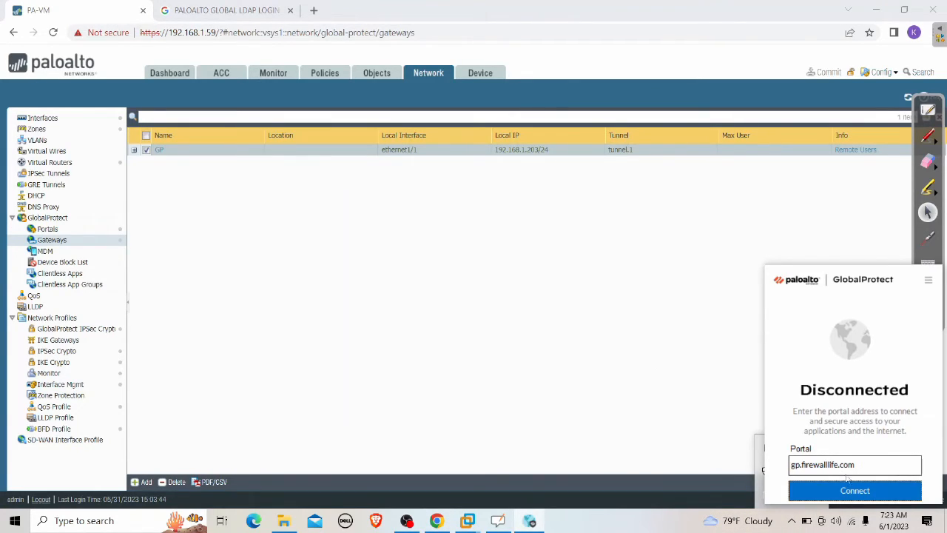
{"action": "left_click", "coordinate": [853, 494]}
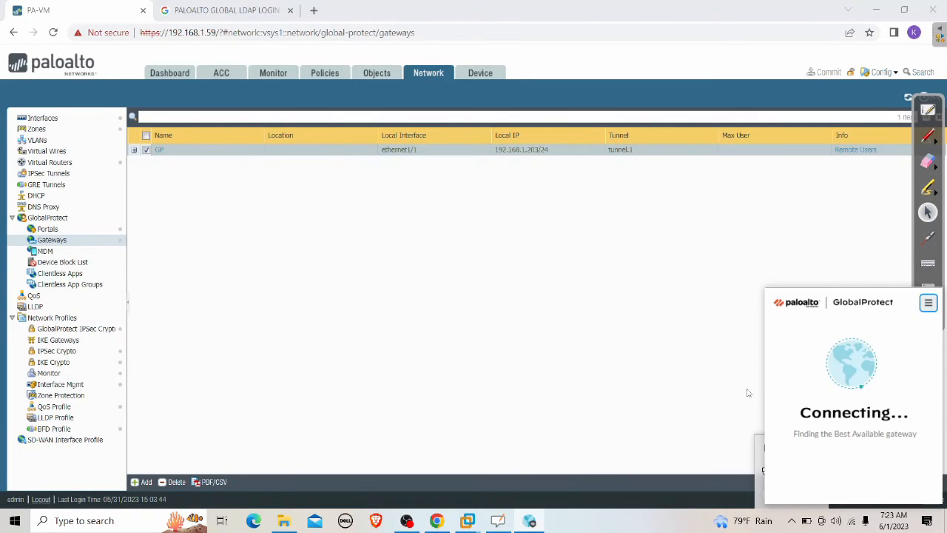
{"action": "left_click", "coordinate": [824, 400]}
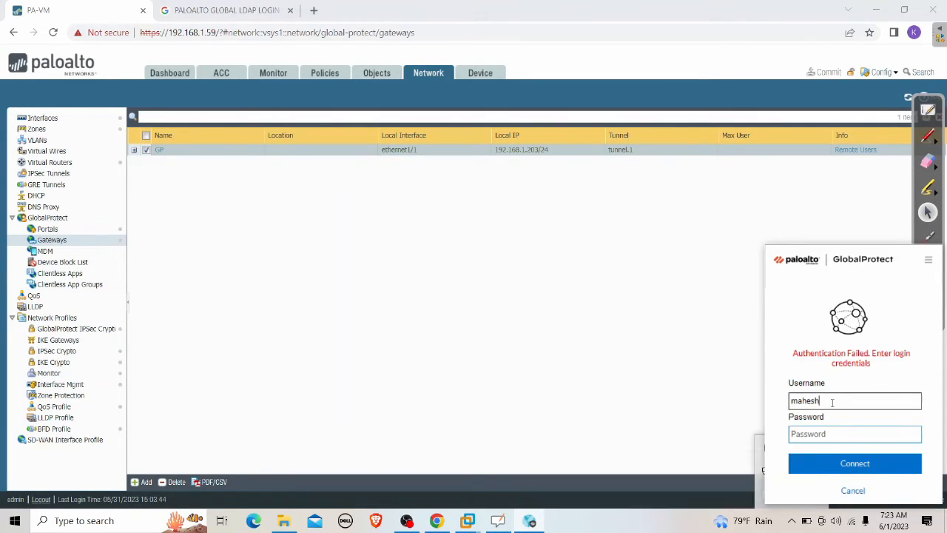
{"action": "left_click_drag", "start_coordinate": [826, 400], "coordinate": [765, 405]}
{"action": "key", "text": "BackSpace"}
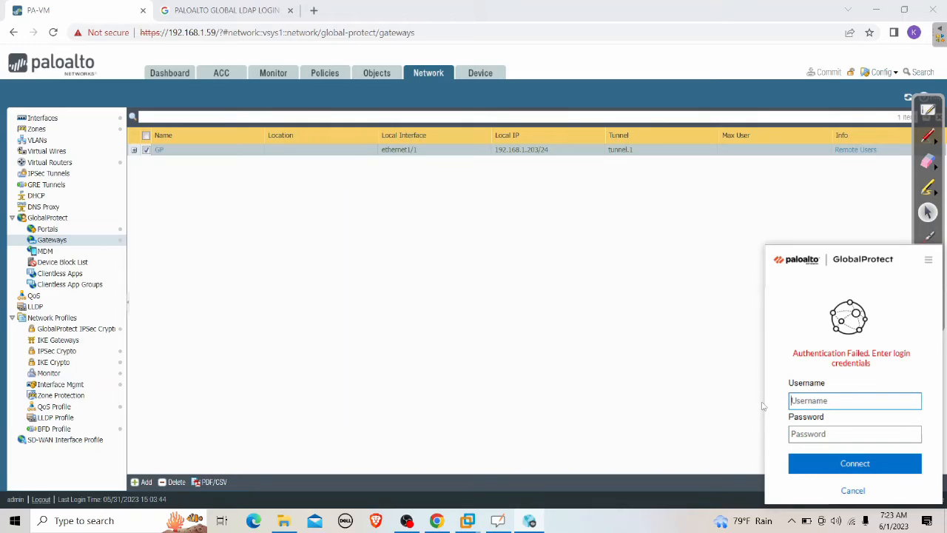
{"action": "type", "text": "samn"}
Step: Delete the local GP authentication profile and commit the removal
{"action": "left_click", "coordinate": [482, 74]}
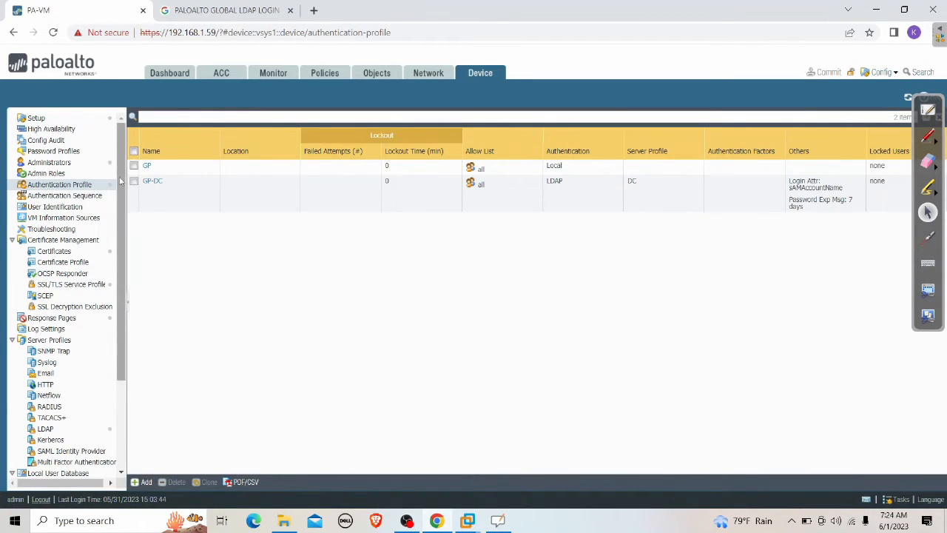
{"action": "left_click", "coordinate": [134, 167]}
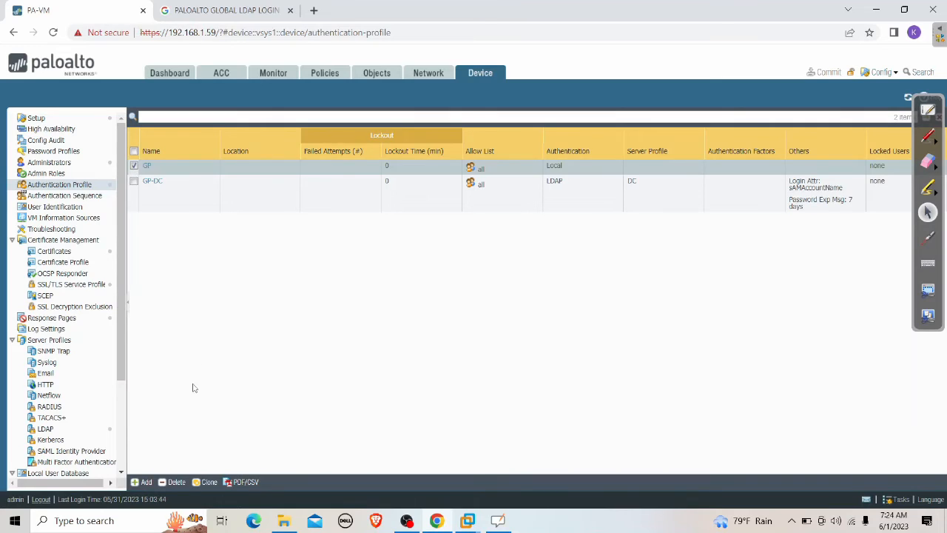
{"action": "left_click", "coordinate": [176, 482]}
{"action": "left_click", "coordinate": [446, 318]}
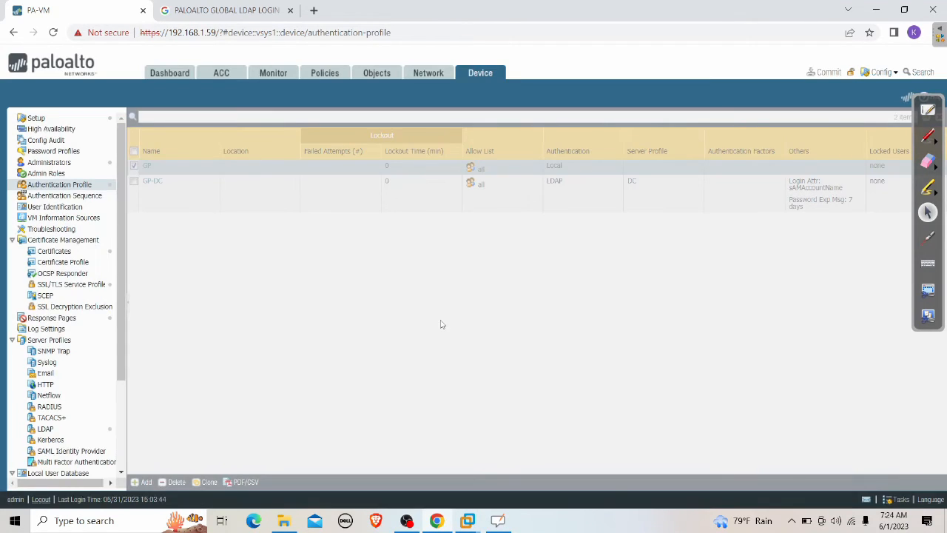
{"action": "left_click", "coordinate": [827, 73]}
{"action": "left_click", "coordinate": [582, 416]}
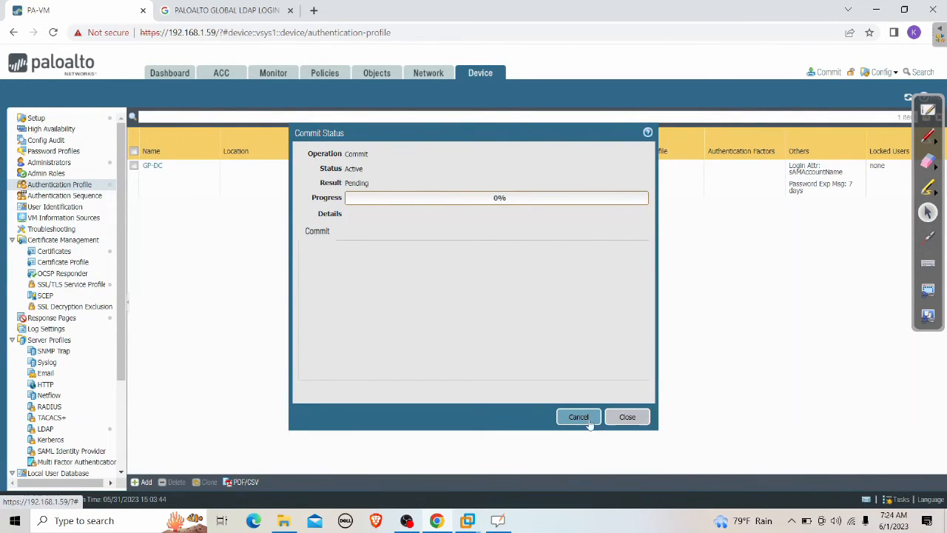
{"action": "left_click", "coordinate": [628, 418]}
Step: Review the GP-DC profile without changes and watch the latest commit job in Tasks
{"action": "left_click", "coordinate": [153, 165]}
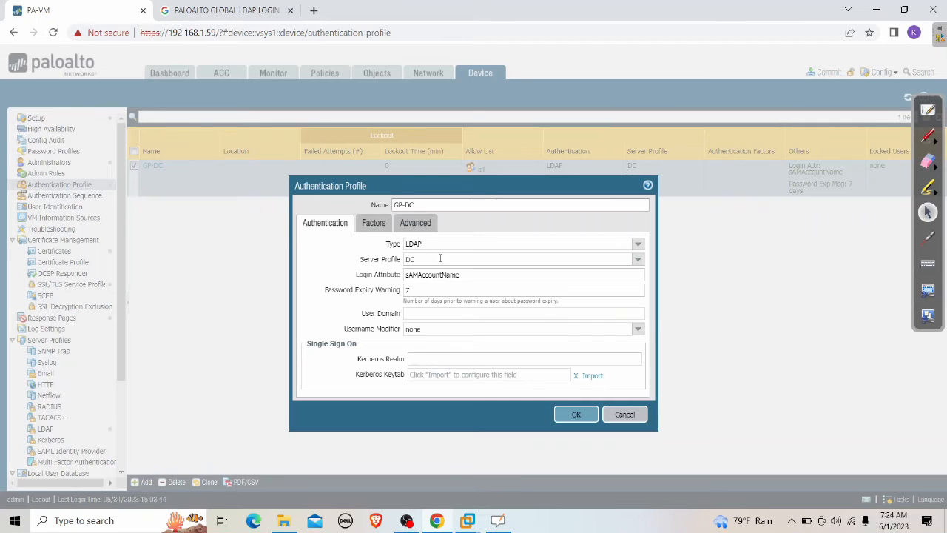
{"action": "left_click", "coordinate": [627, 413]}
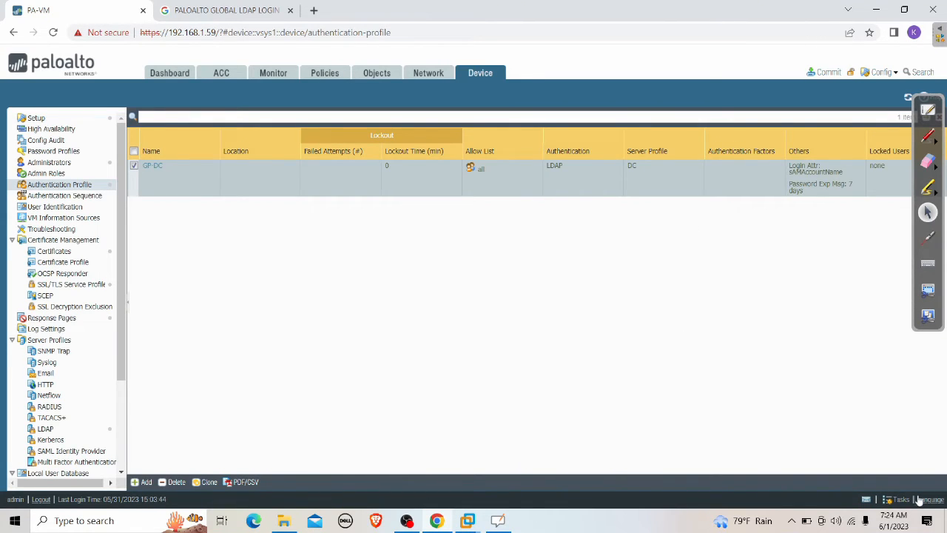
{"action": "left_click", "coordinate": [900, 500]}
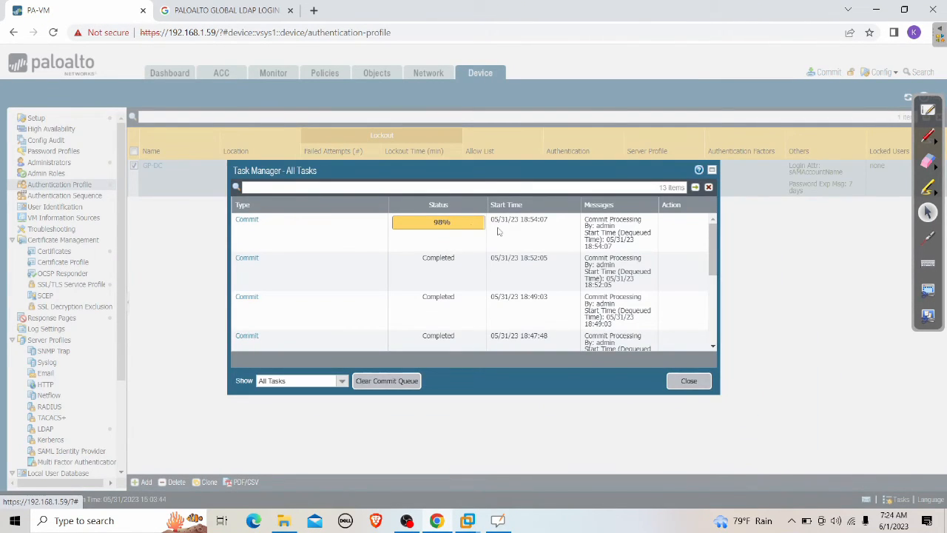
{"action": "left_click", "coordinate": [254, 220]}
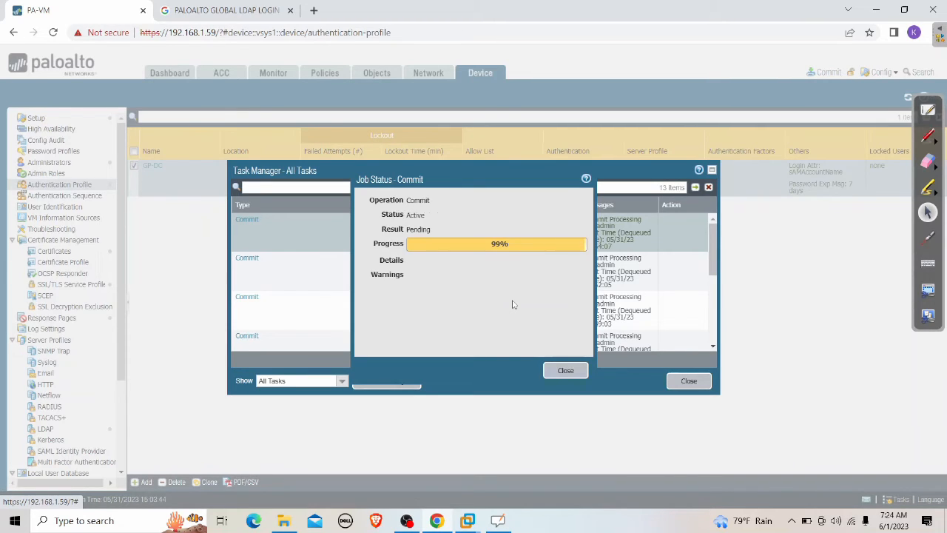
{"action": "left_click", "coordinate": [565, 370]}
Step: Enter the new AD user's username and password in GlobalProtect and attempt to connect
{"action": "left_click", "coordinate": [691, 381]}
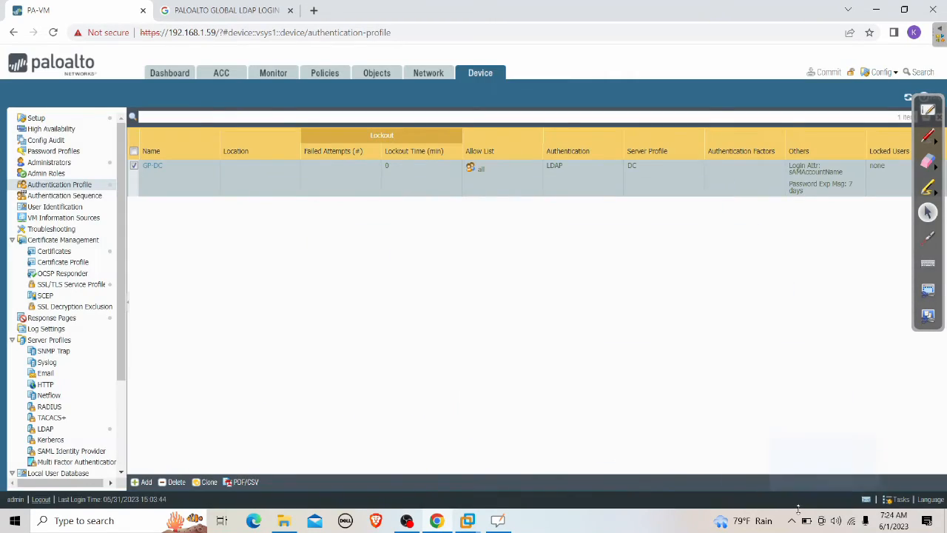
{"action": "left_click", "coordinate": [791, 520]}
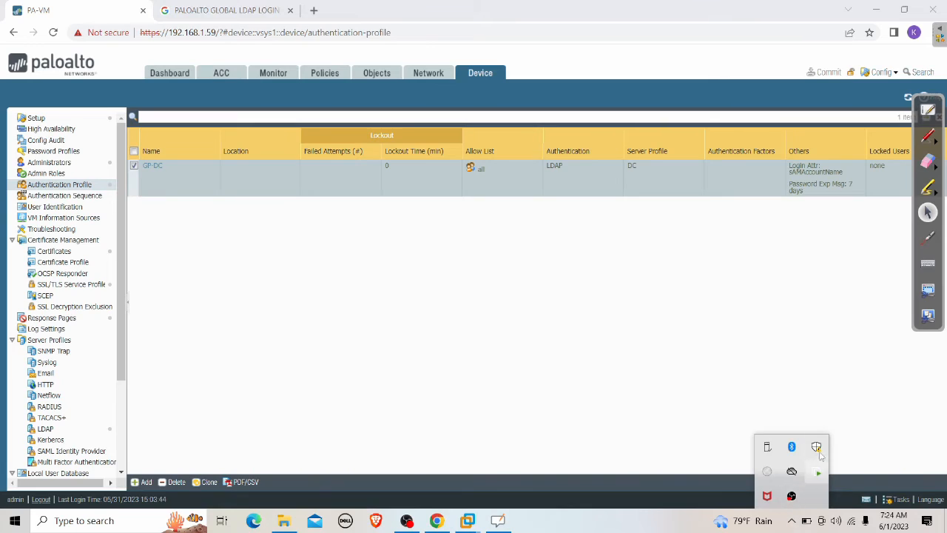
{"action": "left_click", "coordinate": [775, 477]}
{"action": "left_click_drag", "start_coordinate": [830, 399], "coordinate": [780, 401]}
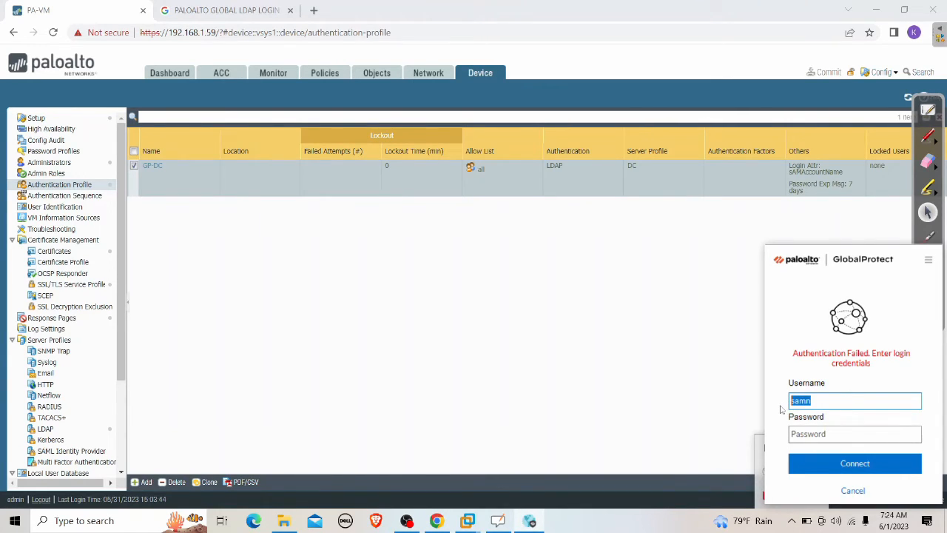
{"action": "type", "text": "samyank"}
{"action": "key", "text": "Tab"}
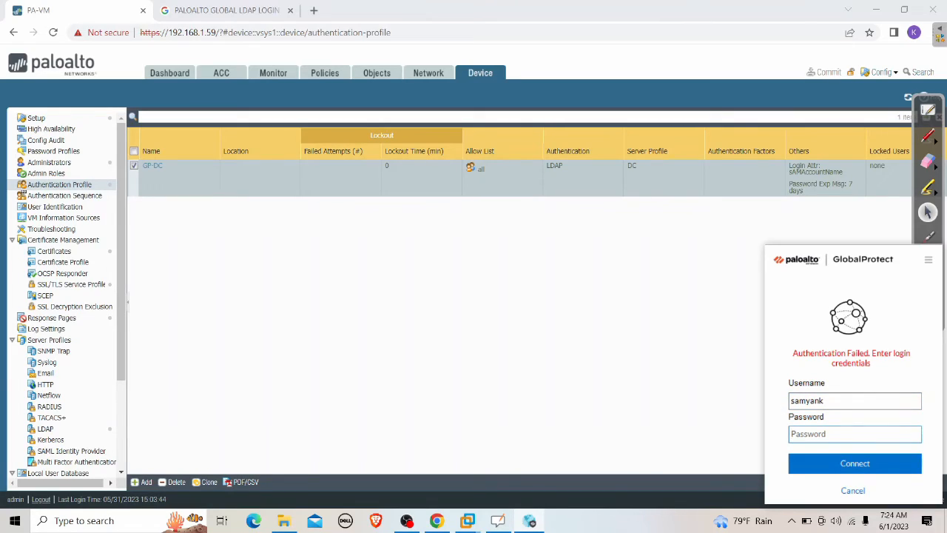
{"action": "type", "text": "••••••••••••••"}
{"action": "left_click", "coordinate": [857, 464]}
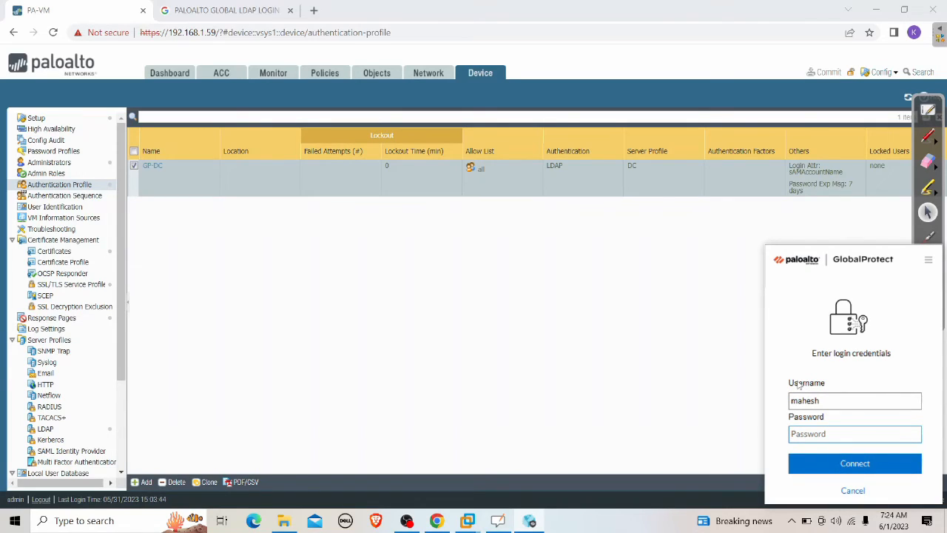
Step: Retype the corrected username and the password, then connect to the gateway
{"action": "left_click", "coordinate": [831, 400]}
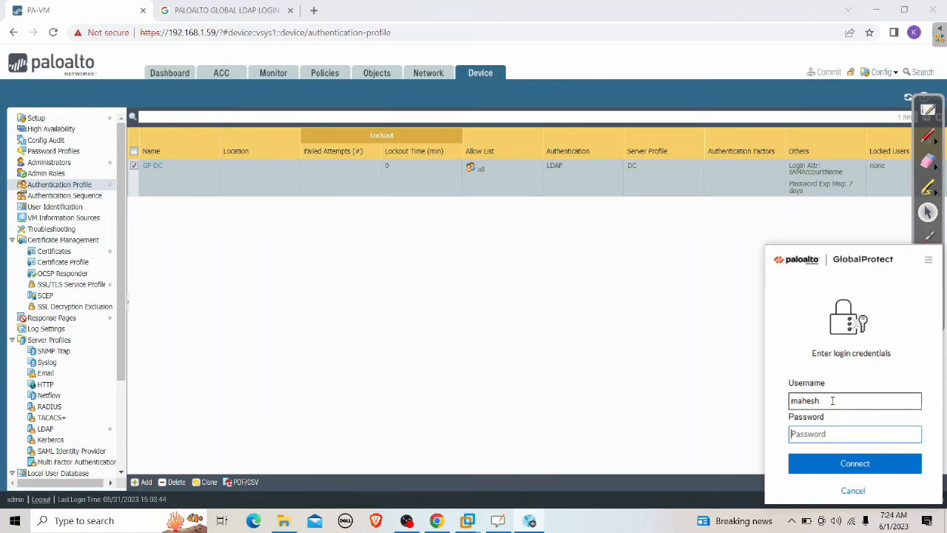
{"action": "double_click", "coordinate": [833, 400]}
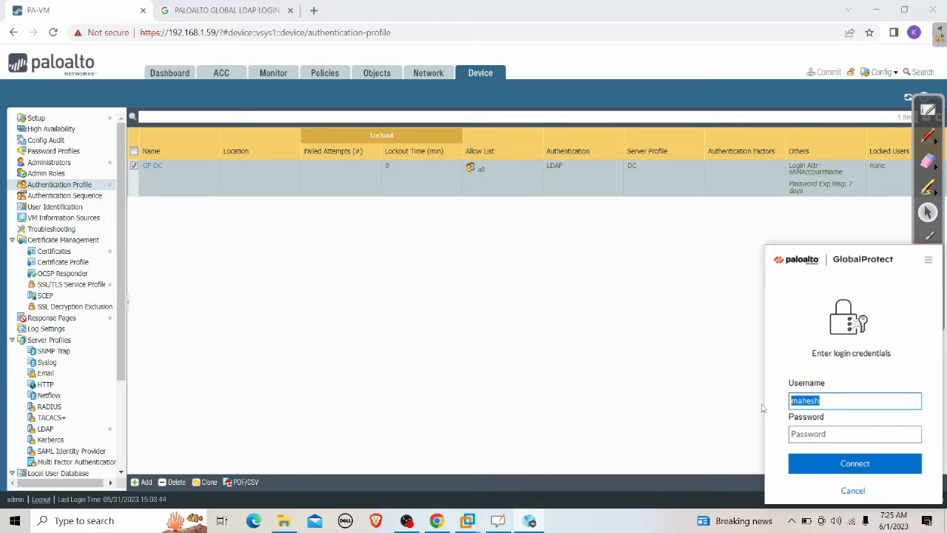
{"action": "type", "text": "samyank"}
{"action": "key", "text": "Tab"}
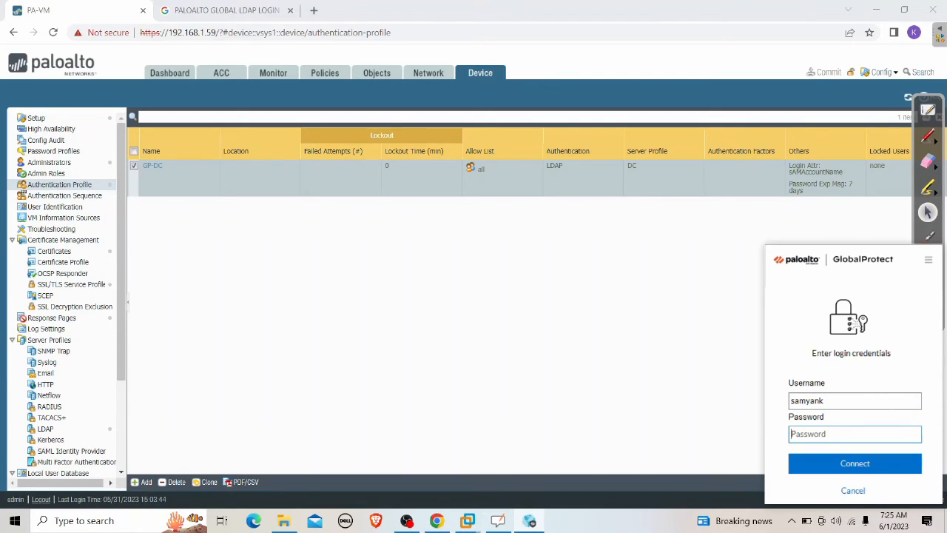
{"action": "type", "text": "************"}
{"action": "left_click", "coordinate": [881, 468]}
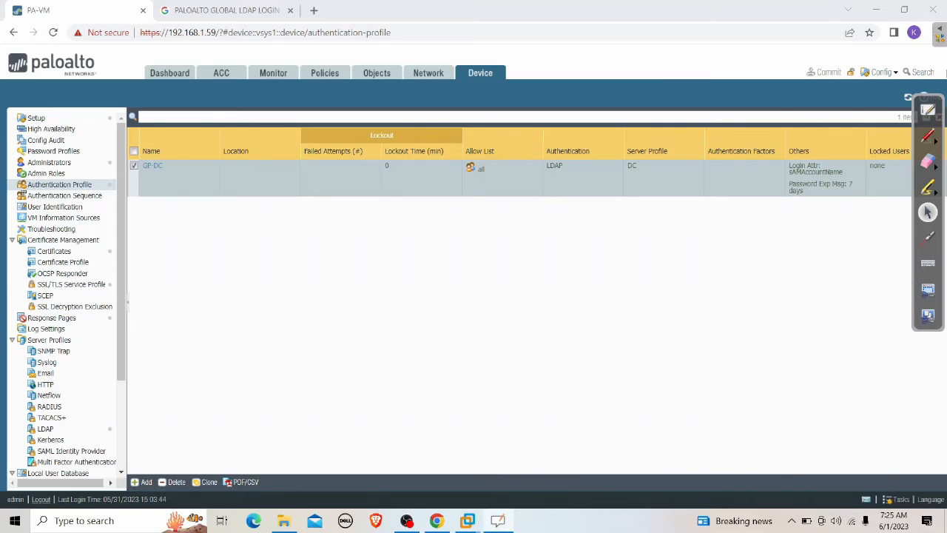
Step: Erase the old network sketch from the whiteboard and switch to the blue pen
{"action": "left_click", "coordinate": [924, 98]}
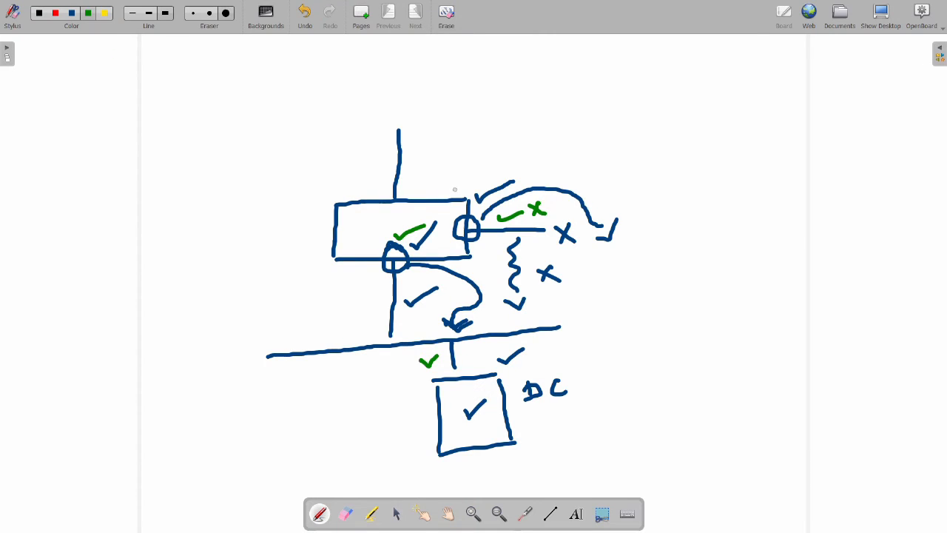
{"action": "left_click", "coordinate": [226, 13]}
{"action": "mouse_move", "coordinate": [325, 125]}
{"action": "left_mouse_down"}
{"action": "mouse_move", "coordinate": [436, 281]}
{"action": "mouse_move", "coordinate": [412, 417]}
{"action": "mouse_move", "coordinate": [639, 363]}
{"action": "mouse_move", "coordinate": [218, 310]}
{"action": "left_mouse_up"}
{"action": "mouse_move", "coordinate": [485, 182]}
{"action": "left_mouse_down"}
{"action": "mouse_move", "coordinate": [344, 222]}
{"action": "mouse_move", "coordinate": [310, 198]}
{"action": "left_mouse_up"}
{"action": "left_click", "coordinate": [71, 13]}
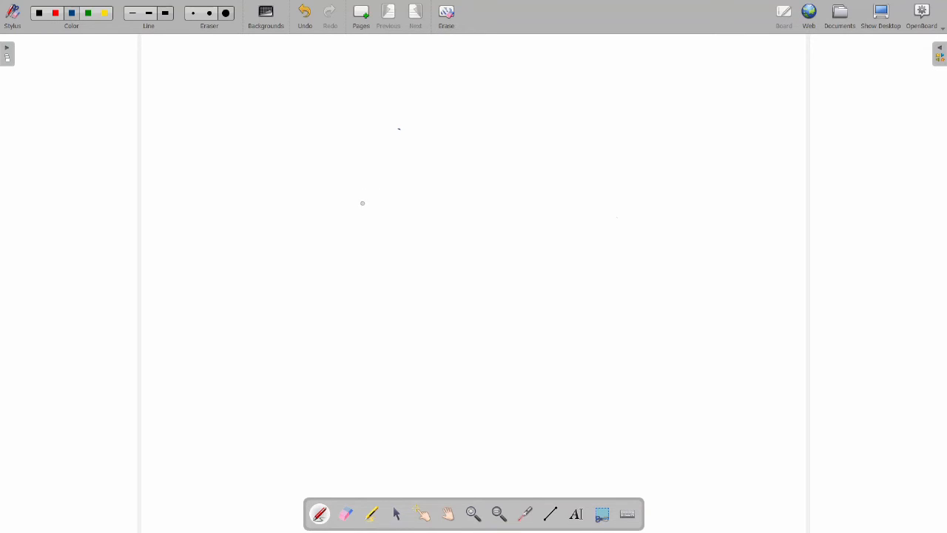
Step: Draw a PA firewall box, a network line, a DC box below, and a GP label
{"action": "left_click_drag", "start_coordinate": [356, 203], "coordinate": [466, 190]}
{"action": "mouse_move", "coordinate": [357, 210]}
{"action": "left_mouse_down"}
{"action": "mouse_move", "coordinate": [359, 256]}
{"action": "mouse_move", "coordinate": [480, 238]}
{"action": "left_mouse_up"}
{"action": "left_click_drag", "start_coordinate": [466, 191], "coordinate": [479, 238]}
{"action": "left_click_drag", "start_coordinate": [408, 217], "coordinate": [441, 220]}
{"action": "left_click_drag", "start_coordinate": [412, 256], "coordinate": [421, 302]}
{"action": "left_click_drag", "start_coordinate": [291, 342], "coordinate": [622, 277]}
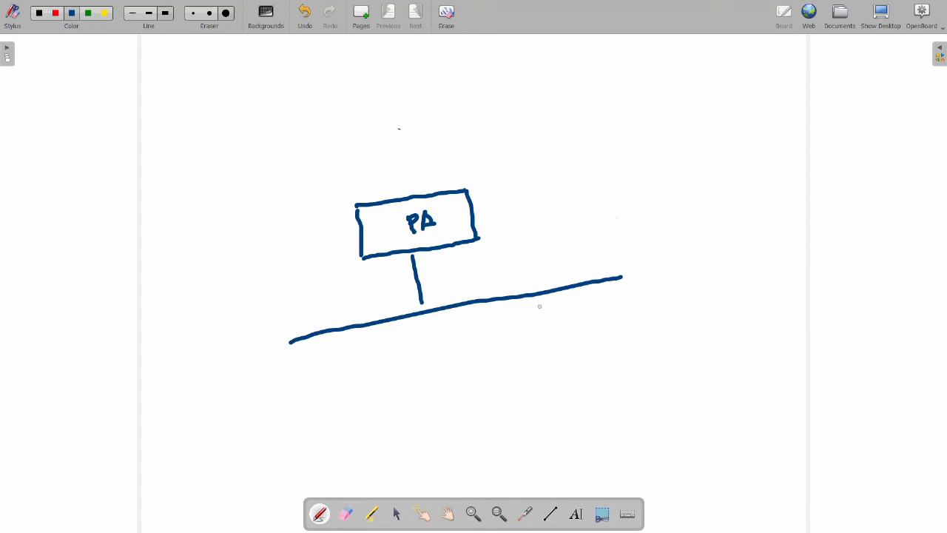
{"action": "mouse_move", "coordinate": [497, 302]}
{"action": "left_mouse_down"}
{"action": "mouse_move", "coordinate": [509, 329]}
{"action": "mouse_move", "coordinate": [557, 314]}
{"action": "mouse_move", "coordinate": [498, 334]}
{"action": "mouse_move", "coordinate": [511, 402]}
{"action": "mouse_move", "coordinate": [574, 386]}
{"action": "left_mouse_up"}
{"action": "mouse_move", "coordinate": [560, 312]}
{"action": "left_mouse_down"}
{"action": "mouse_move", "coordinate": [577, 375]}
{"action": "mouse_move", "coordinate": [523, 354]}
{"action": "mouse_move", "coordinate": [520, 371]}
{"action": "left_mouse_up"}
{"action": "left_click_drag", "start_coordinate": [556, 346], "coordinate": [553, 354]}
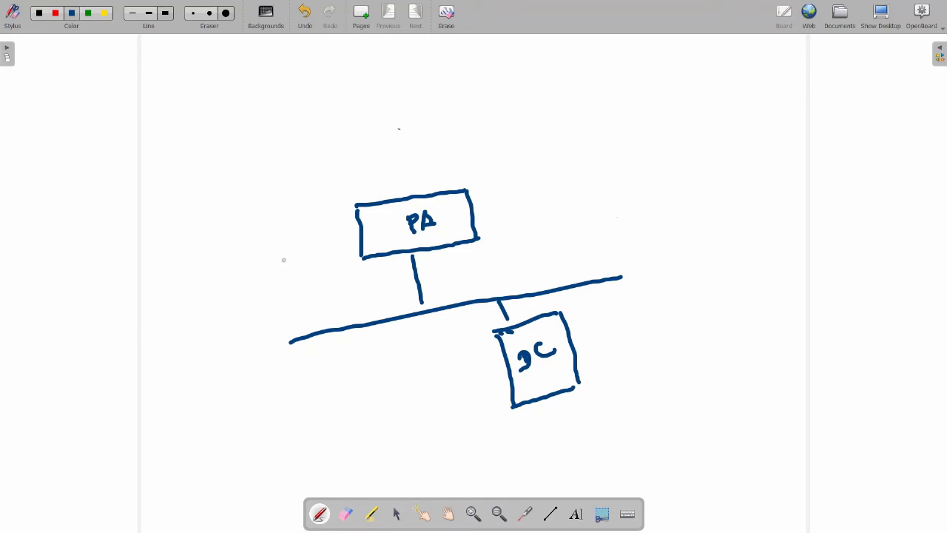
{"action": "mouse_move", "coordinate": [307, 228]}
{"action": "left_mouse_down"}
{"action": "mouse_move", "coordinate": [297, 233]}
{"action": "mouse_move", "coordinate": [323, 250]}
{"action": "mouse_move", "coordinate": [333, 221]}
{"action": "mouse_move", "coordinate": [327, 232]}
{"action": "left_mouse_up"}
Step: Draw arrows from the client into GP, PA to DC and back, then hide the board
{"action": "mouse_move", "coordinate": [148, 276]}
{"action": "left_mouse_down"}
{"action": "mouse_move", "coordinate": [162, 230]}
{"action": "mouse_move", "coordinate": [232, 210]}
{"action": "mouse_move", "coordinate": [282, 250]}
{"action": "mouse_move", "coordinate": [283, 225]}
{"action": "left_mouse_up"}
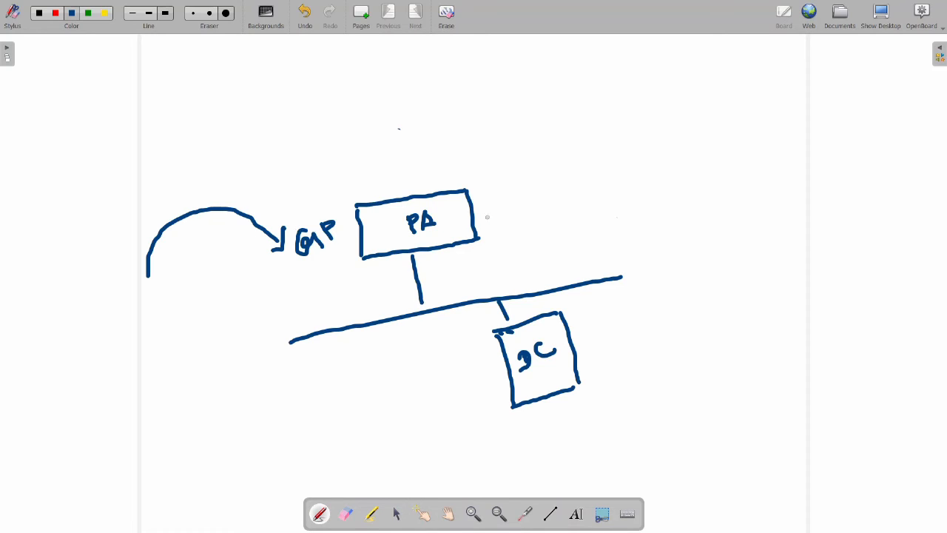
{"action": "mouse_move", "coordinate": [491, 227]}
{"action": "left_mouse_down"}
{"action": "mouse_move", "coordinate": [488, 249]}
{"action": "mouse_move", "coordinate": [445, 268]}
{"action": "mouse_move", "coordinate": [450, 303]}
{"action": "mouse_move", "coordinate": [469, 328]}
{"action": "left_mouse_up"}
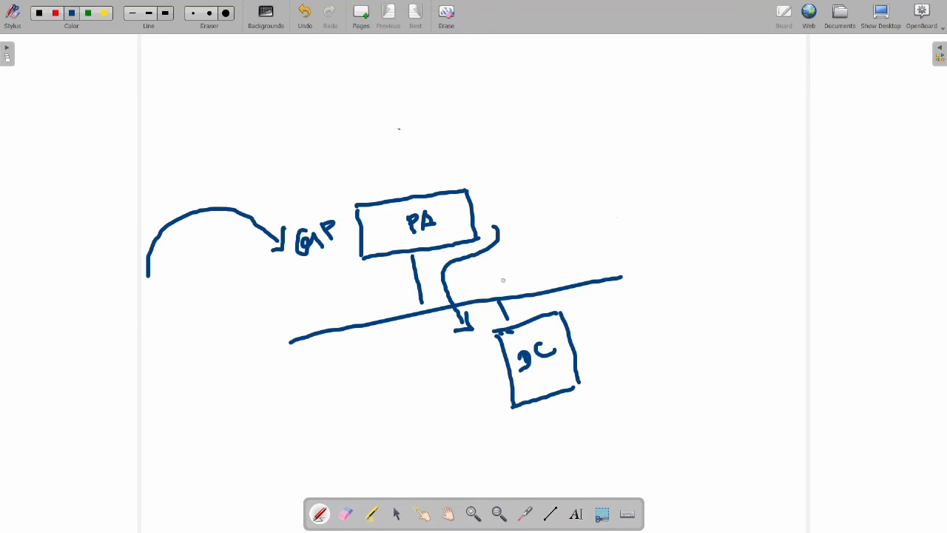
{"action": "mouse_move", "coordinate": [439, 339]}
{"action": "left_mouse_down"}
{"action": "mouse_move", "coordinate": [392, 346]}
{"action": "mouse_move", "coordinate": [374, 294]}
{"action": "mouse_move", "coordinate": [390, 270]}
{"action": "left_mouse_up"}
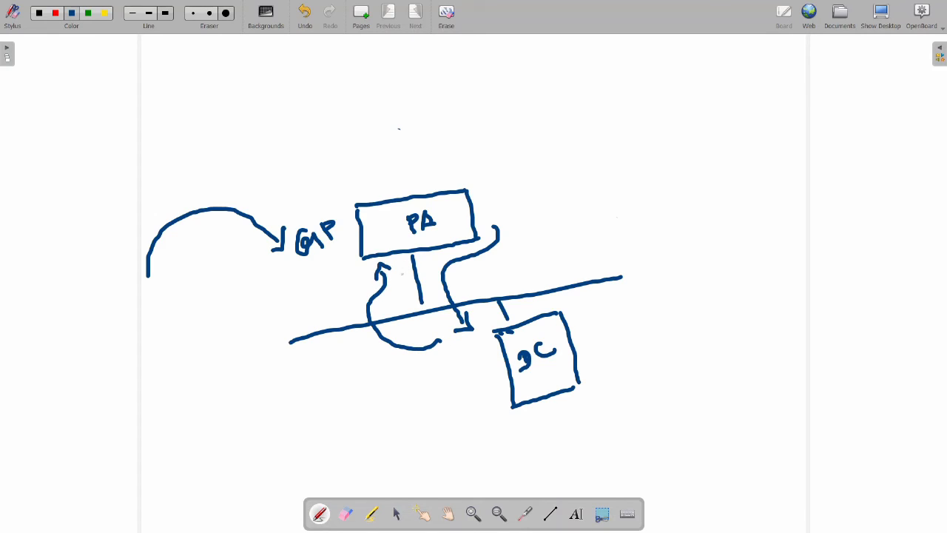
{"action": "mouse_move", "coordinate": [353, 186]}
{"action": "left_mouse_down"}
{"action": "mouse_move", "coordinate": [248, 158]}
{"action": "mouse_move", "coordinate": [169, 195]}
{"action": "mouse_move", "coordinate": [183, 205]}
{"action": "left_mouse_up"}
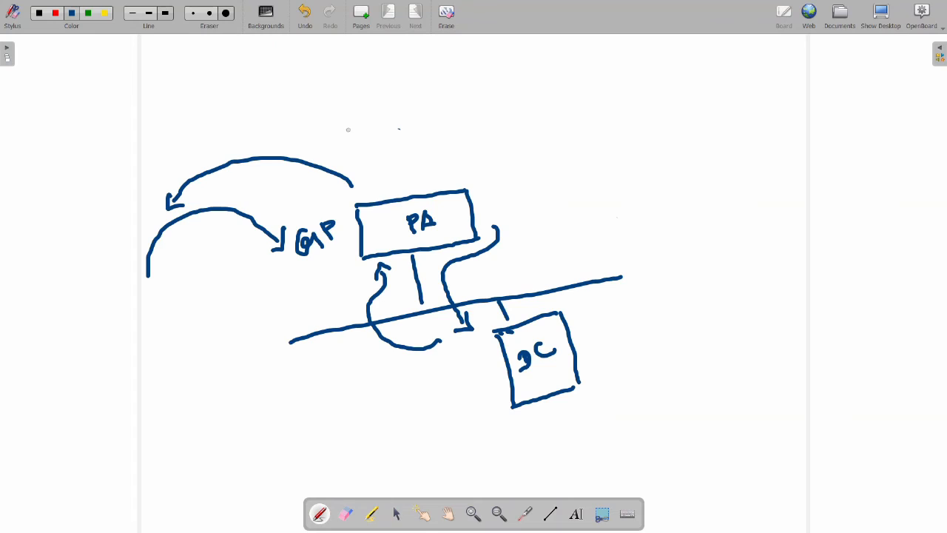
{"action": "left_click", "coordinate": [881, 14]}
Step: Check the System log for authentication events, then list the GP gateway's connected remote users
{"action": "left_click", "coordinate": [274, 74]}
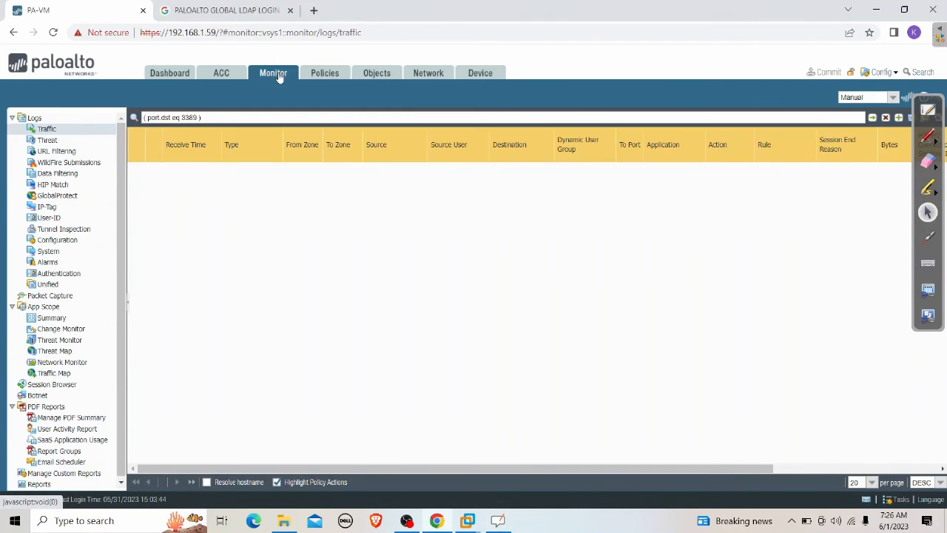
{"action": "left_click", "coordinate": [49, 251]}
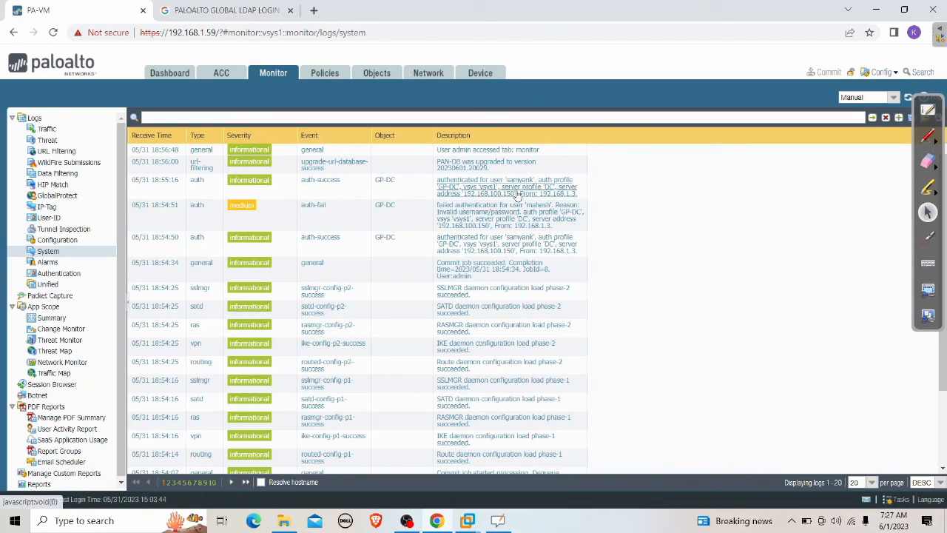
{"action": "left_click", "coordinate": [435, 74]}
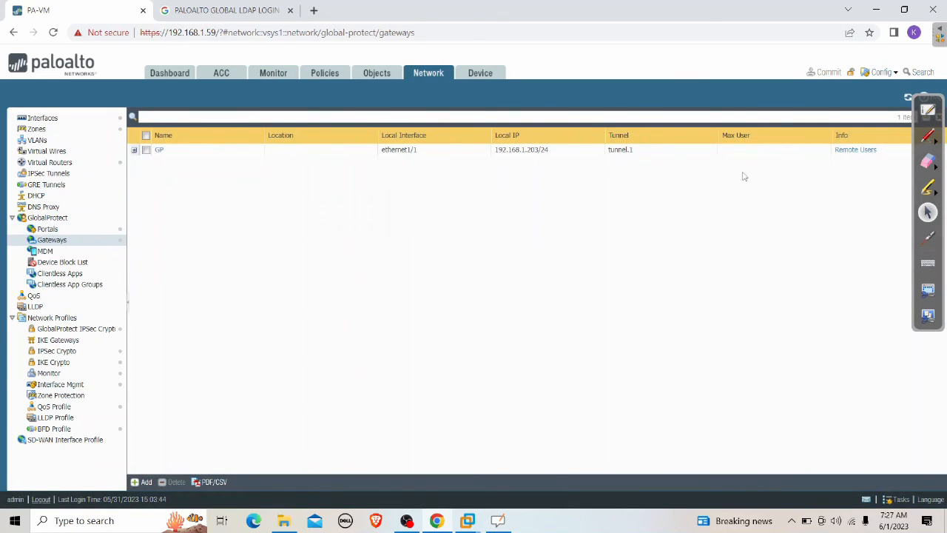
{"action": "left_click", "coordinate": [849, 150]}
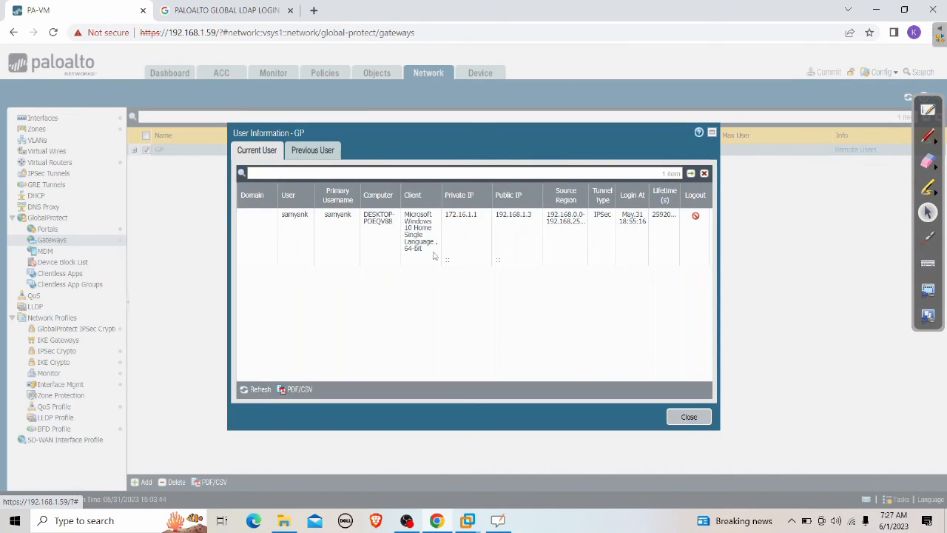